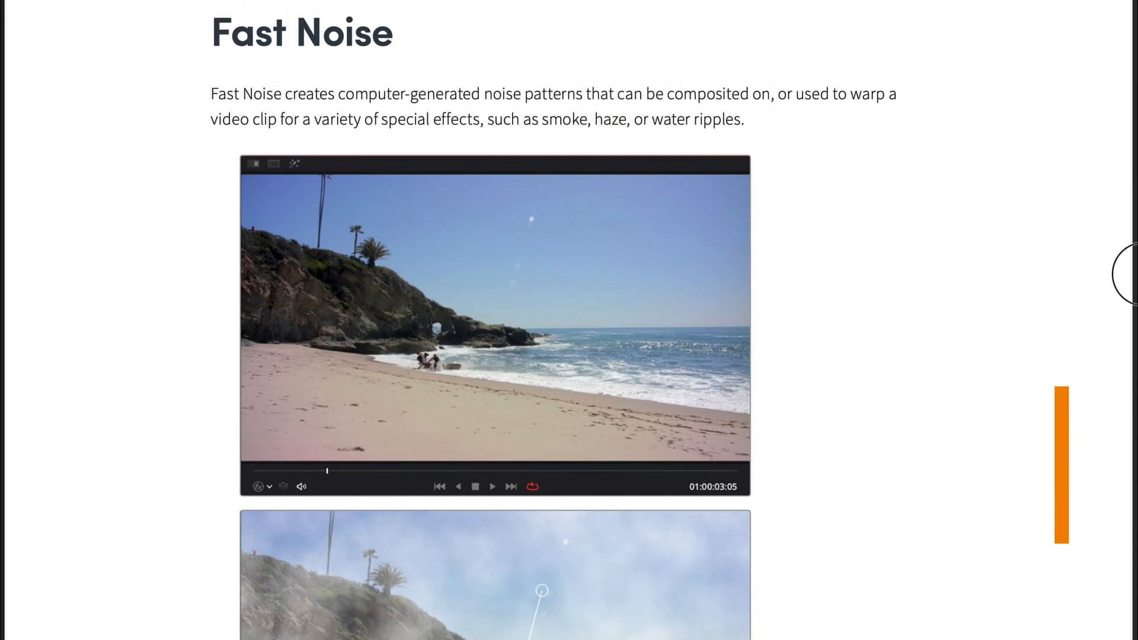
- Read the Fast Noise section of the manual, covering the example images and the Appearance, Adjustment and Position parameters
scroll(1126, 274, down, 3)
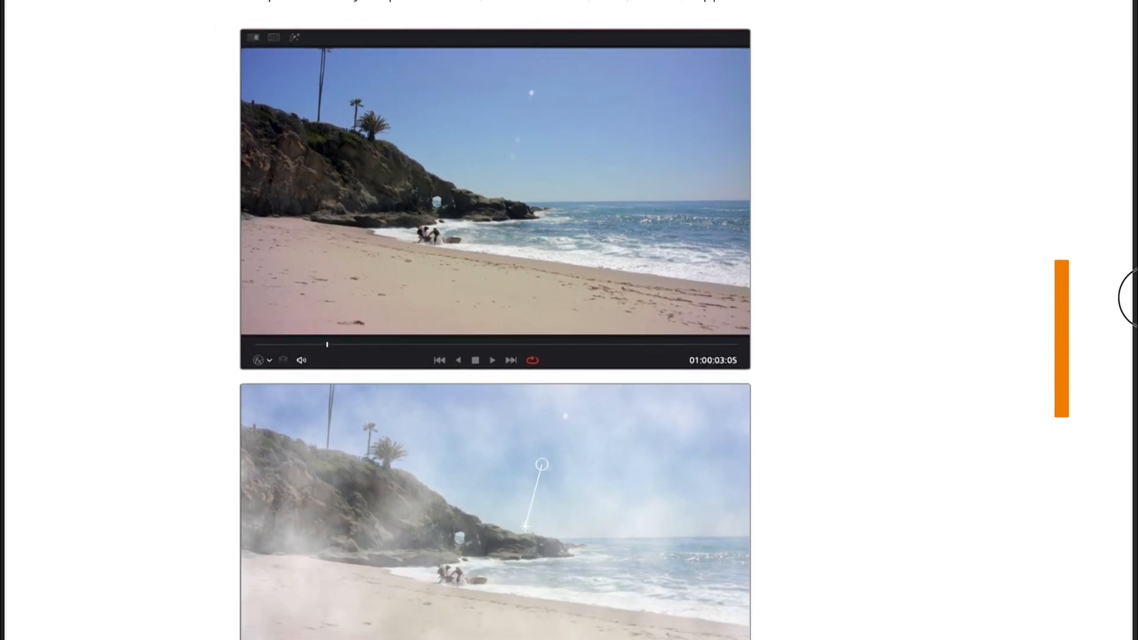
scroll(1131, 309, down, 3)
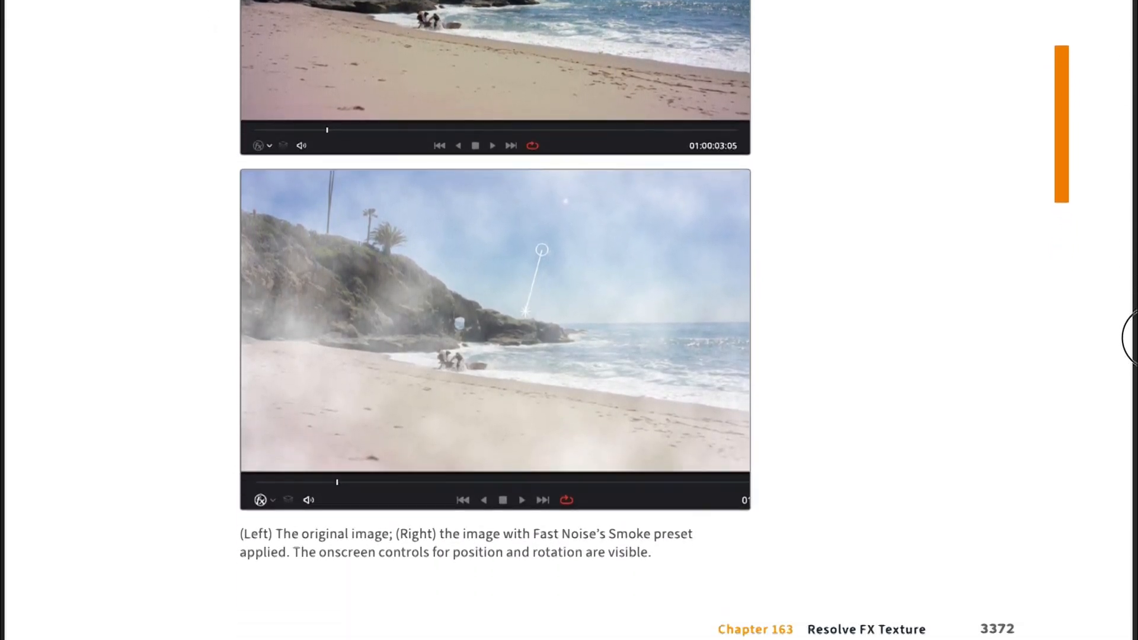
scroll(1130, 345, down, 3)
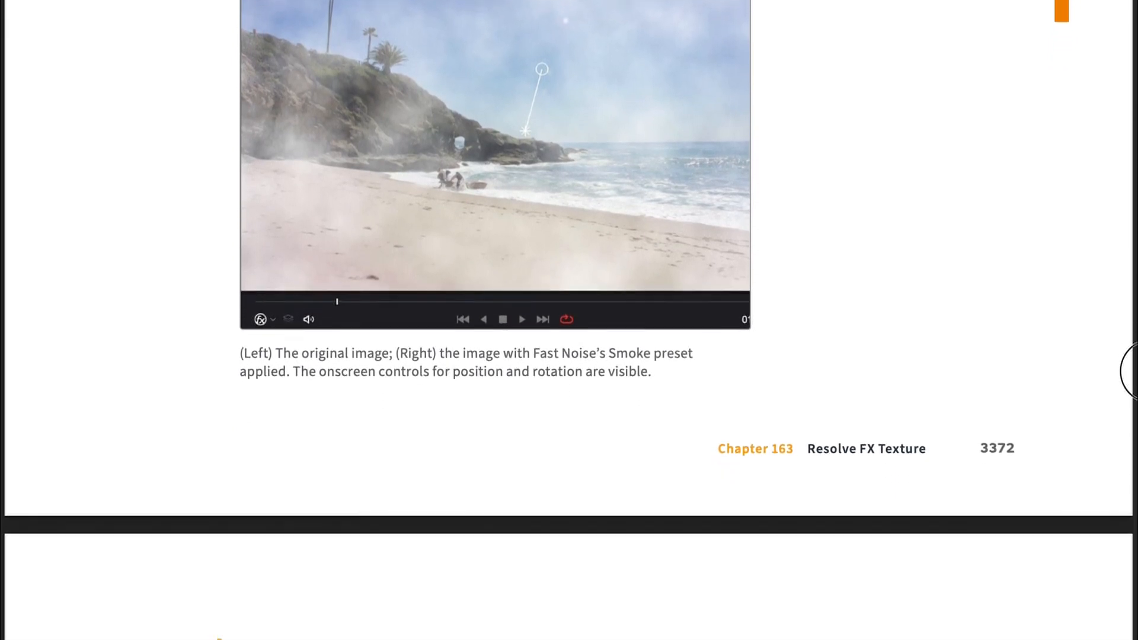
scroll(1129, 378, down, 3)
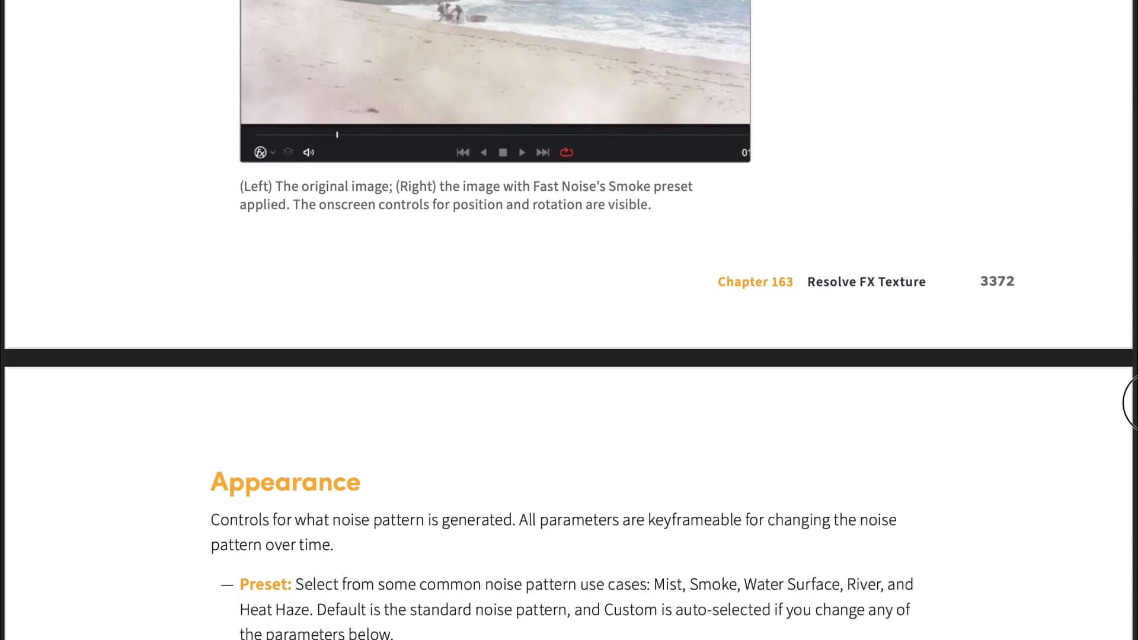
scroll(1130, 409, down, 3)
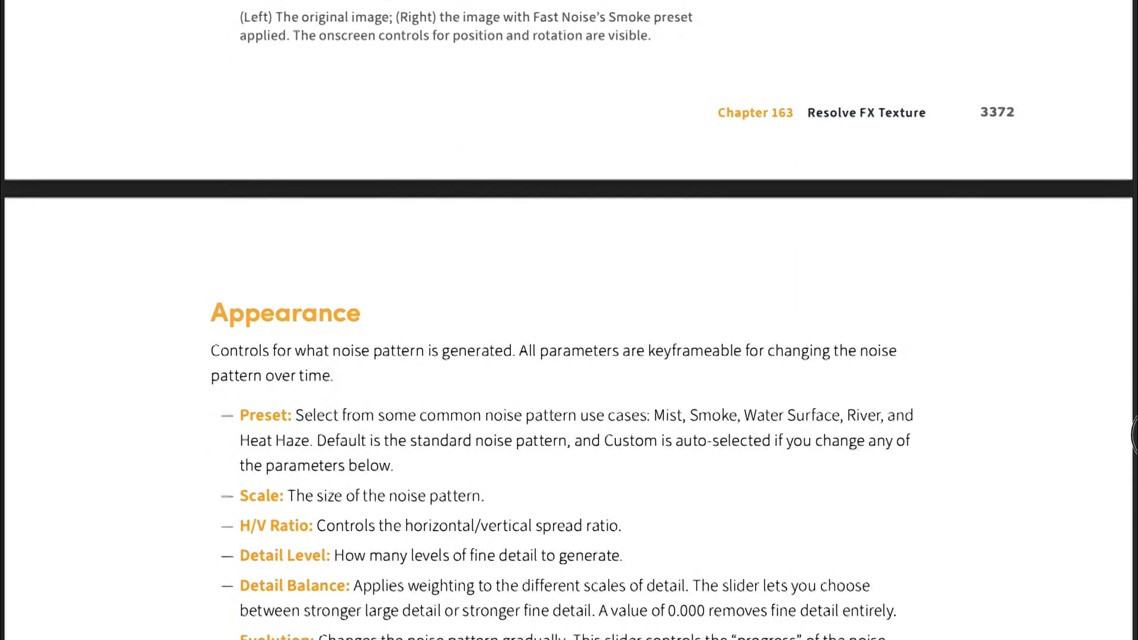
scroll(1134, 441, down, 2)
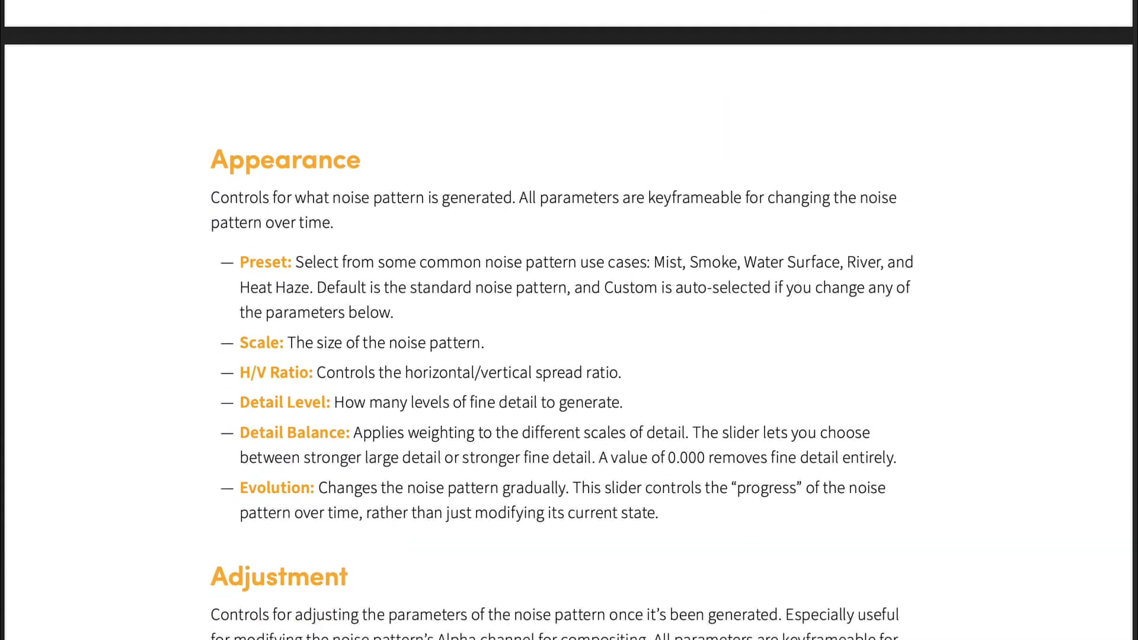
scroll(569, 320, down, 3)
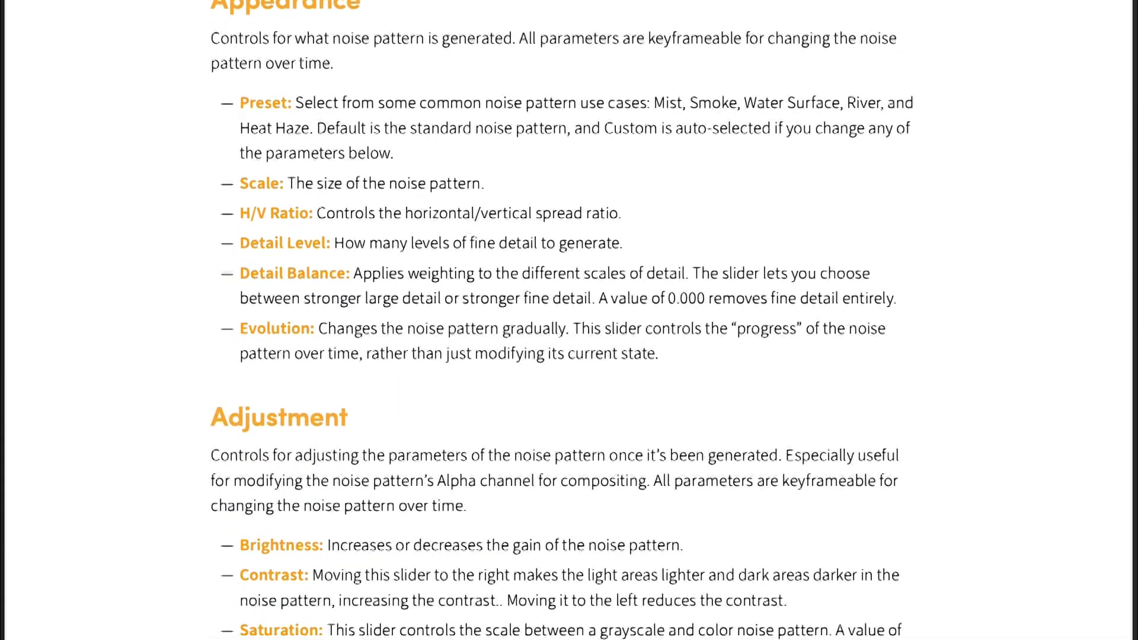
scroll(569, 320, down, 2)
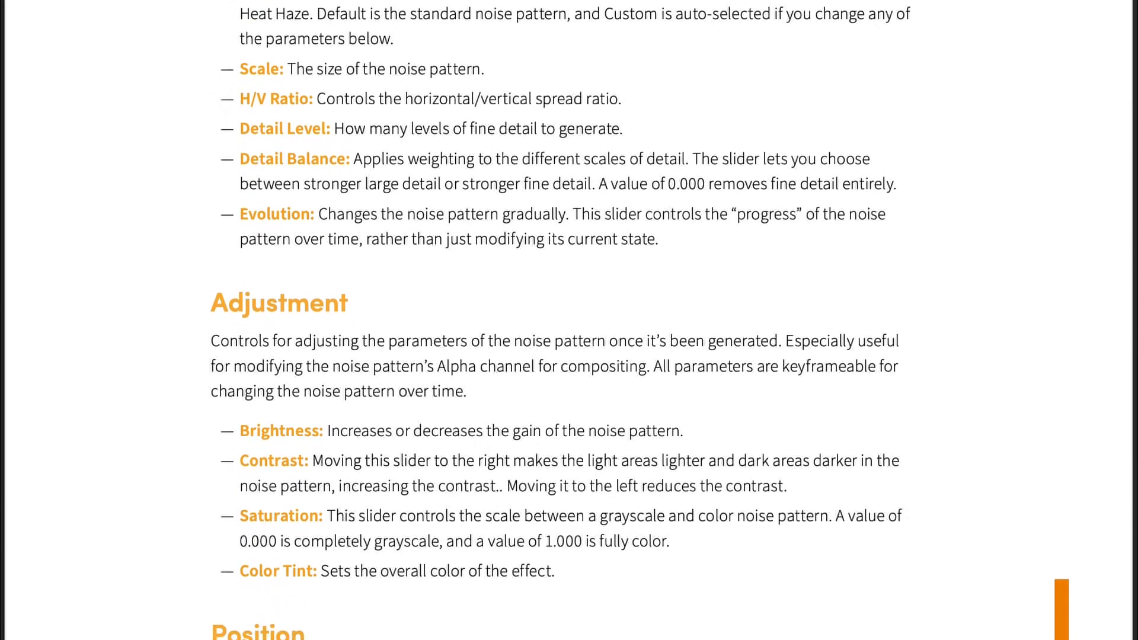
scroll(569, 320, down, 2)
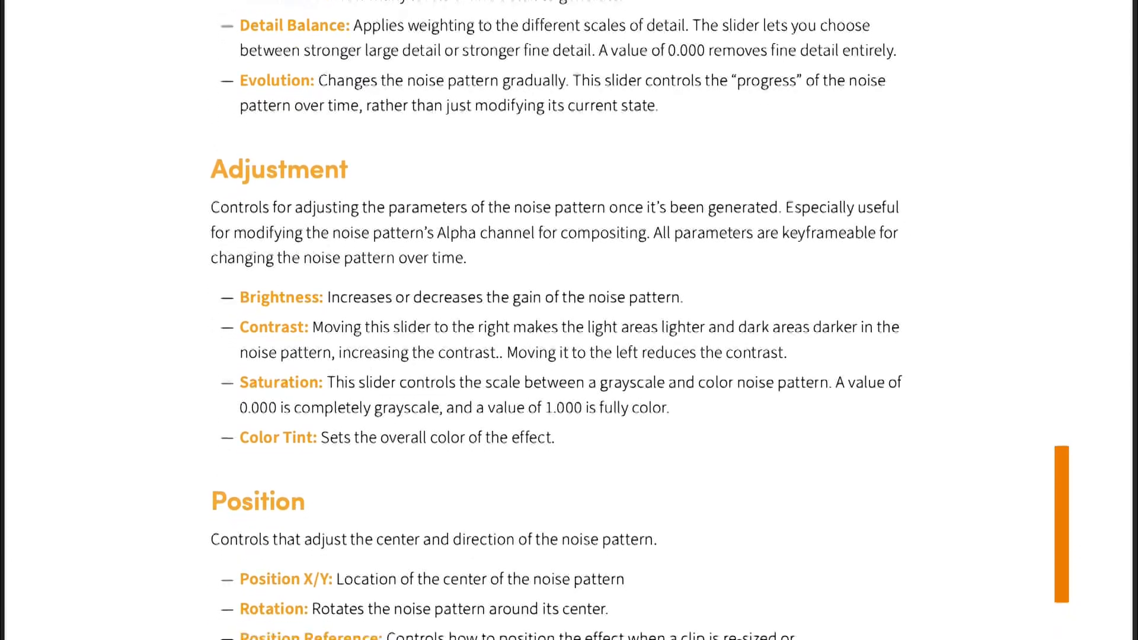
scroll(569, 320, down, 2)
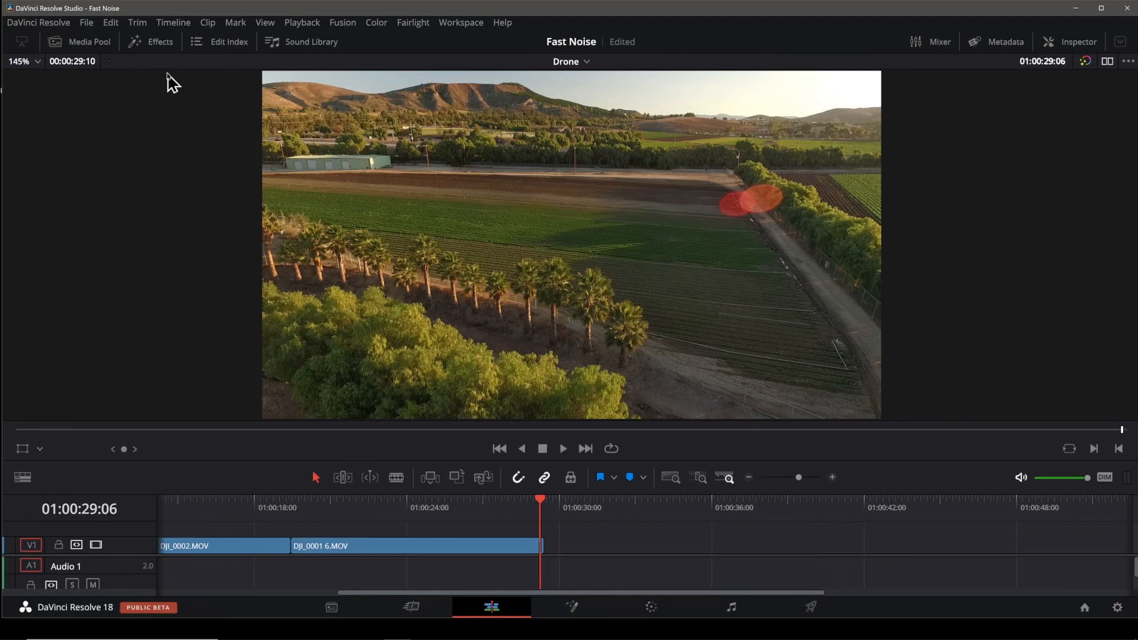
- In DaVinci Resolve, locate Fast Noise among the Open FX texture effects and search the effects library for "fast"
click(155, 42)
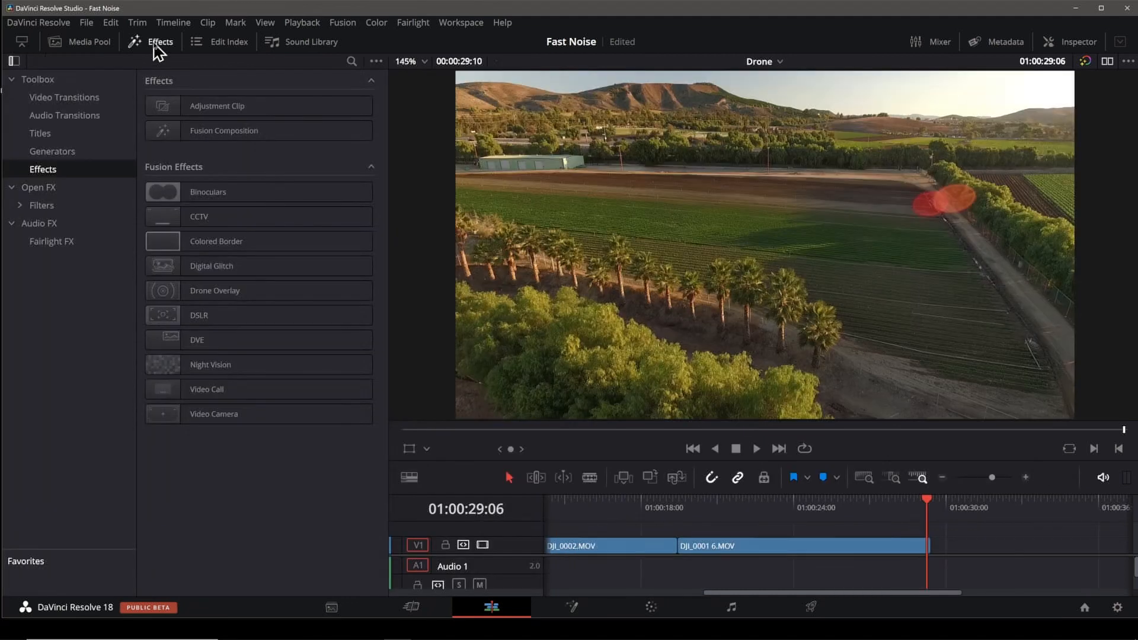
click(51, 187)
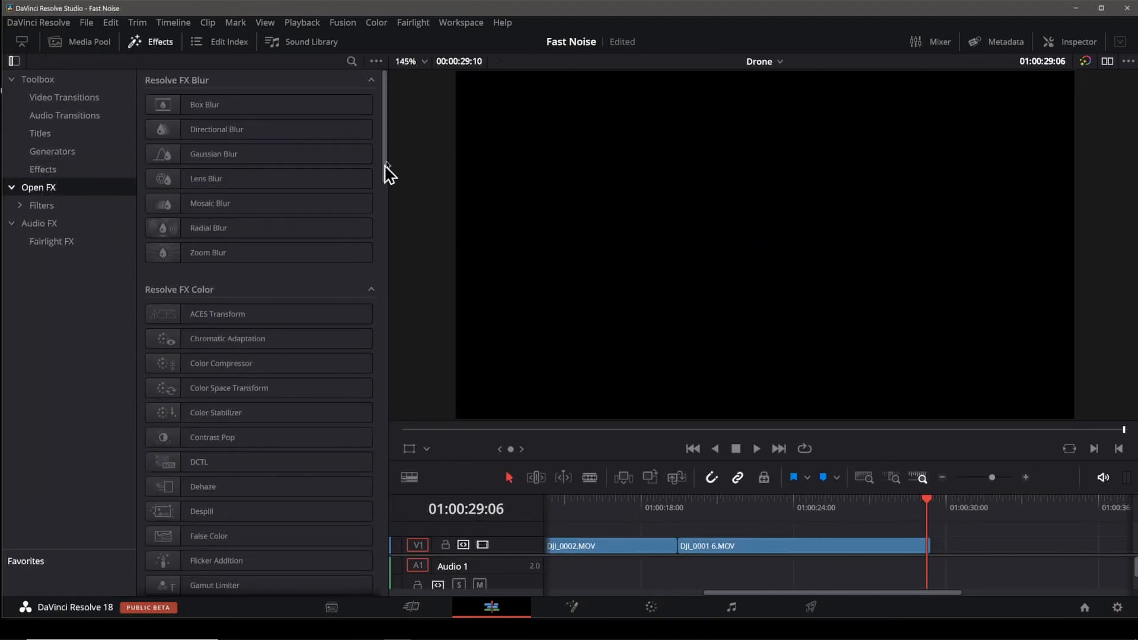
drag(386, 173, 377, 539)
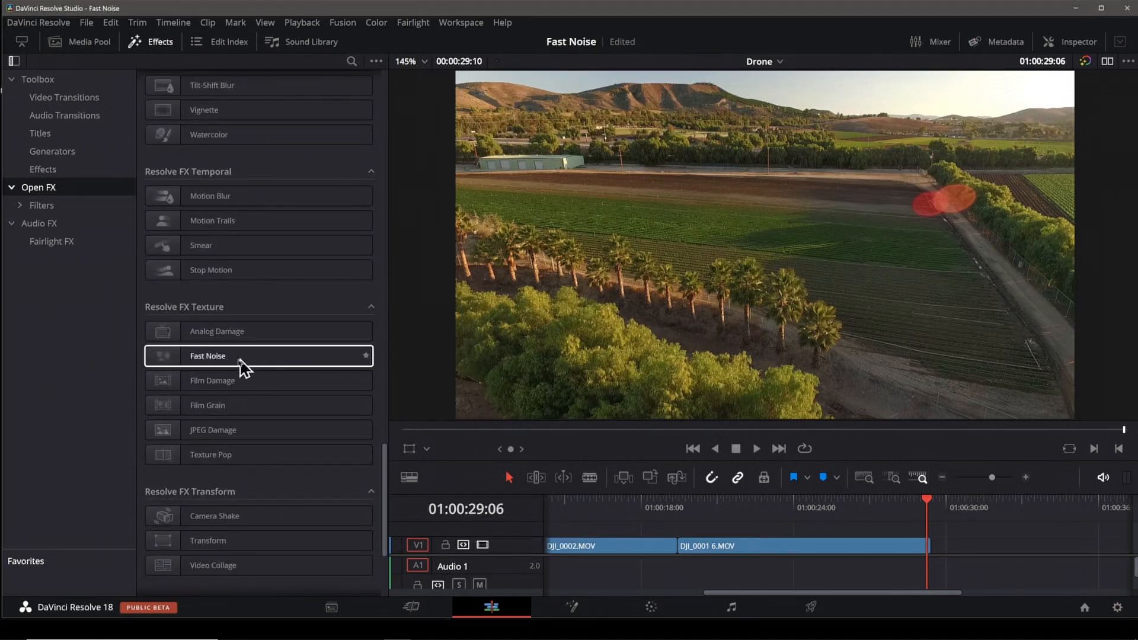
click(351, 61)
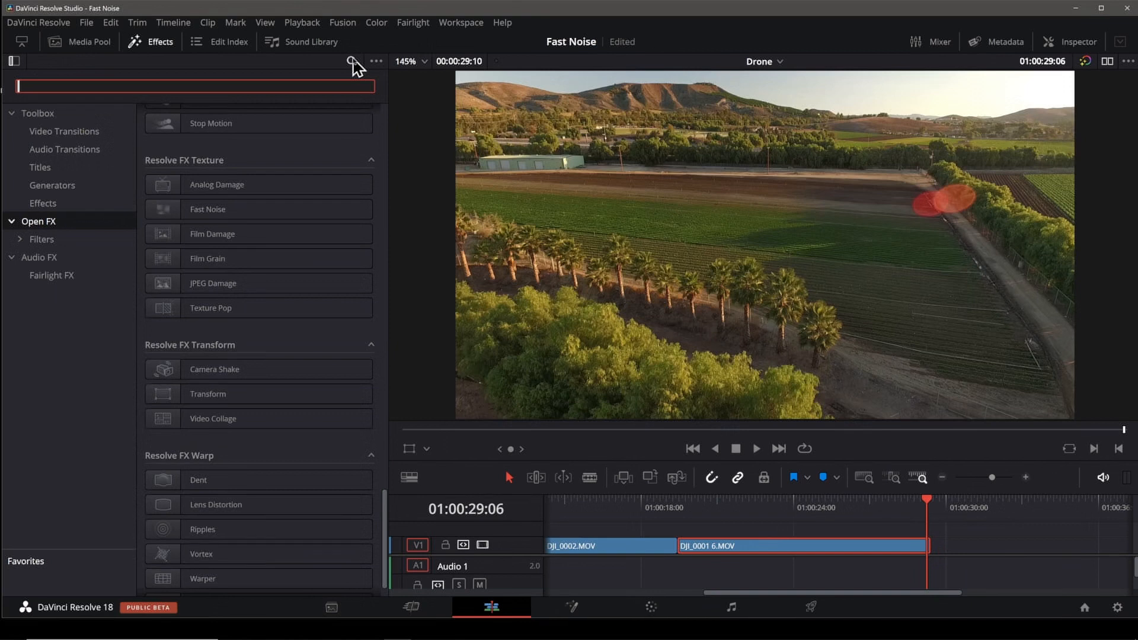
text(fast)
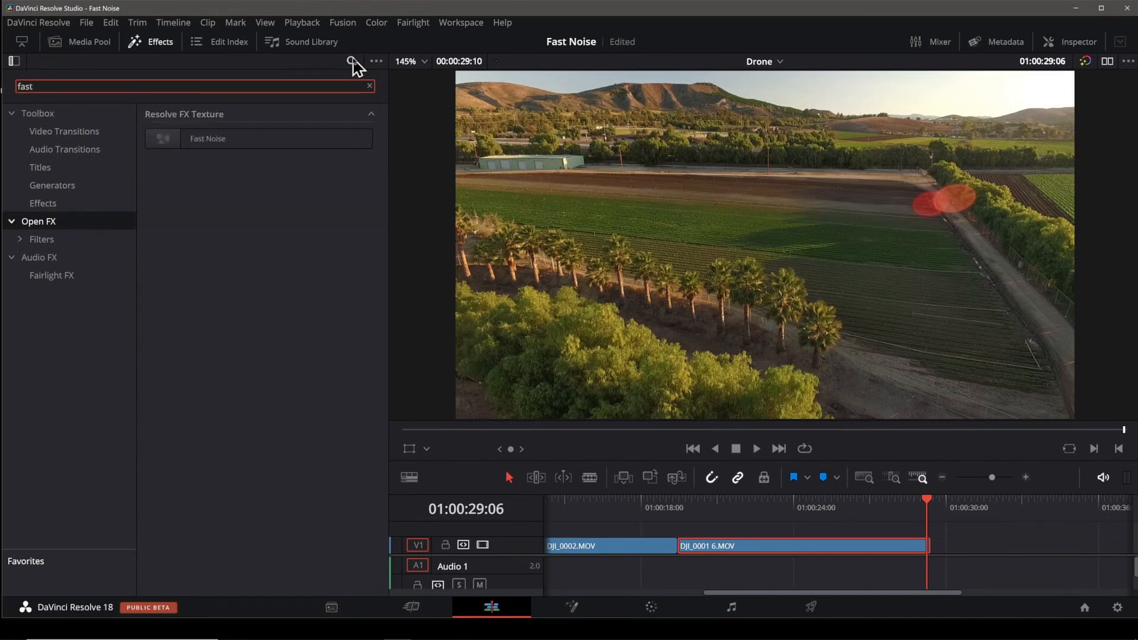
click(176, 147)
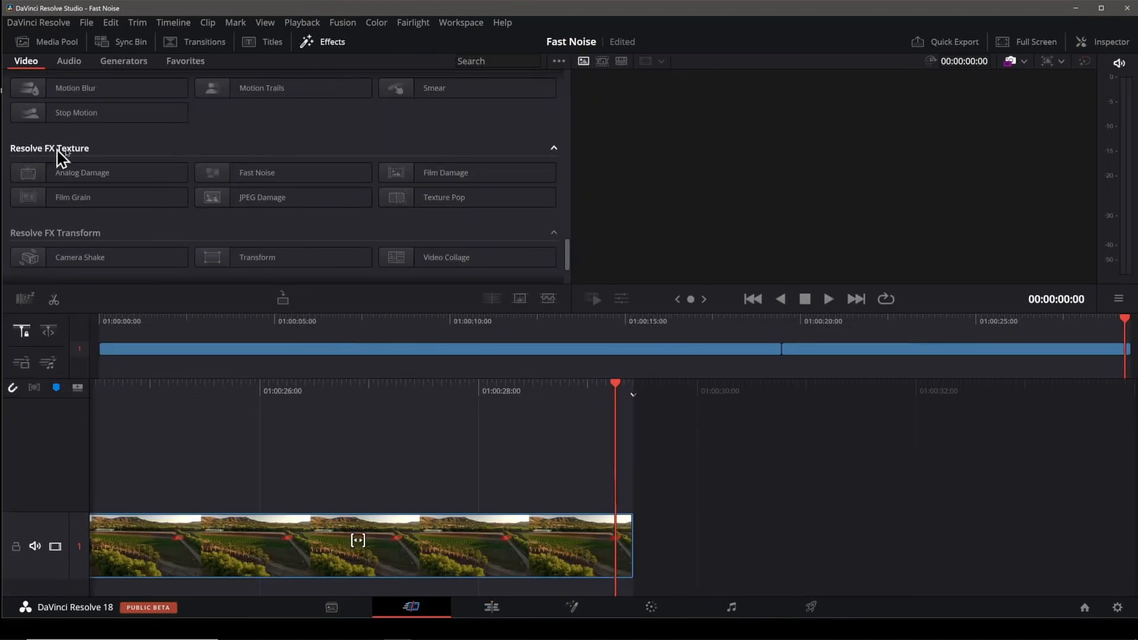
mouse_move(291, 178)
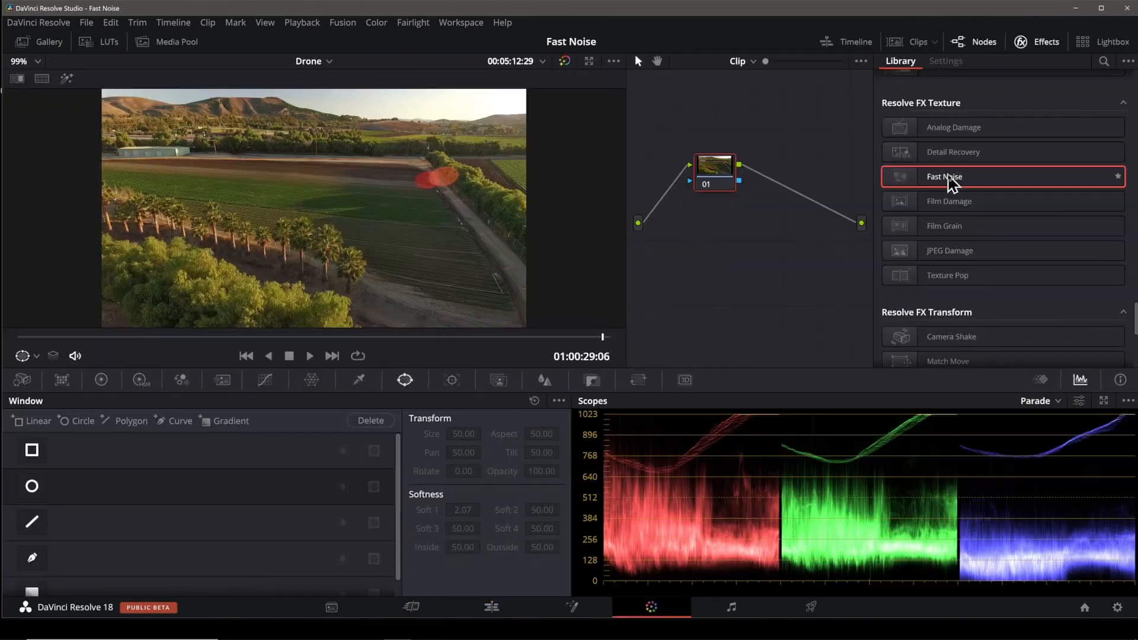
- Apply the Fast Noise effect to node 01 of the drone clip on the Color page, and return to the effects library
drag(949, 181, 721, 173)
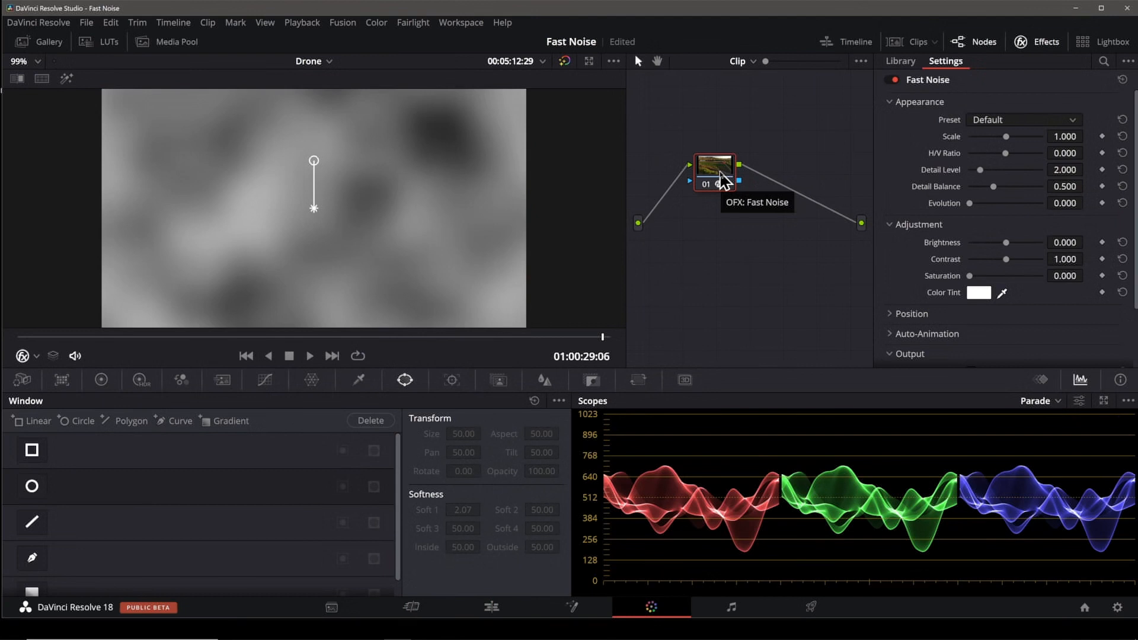
click(1040, 45)
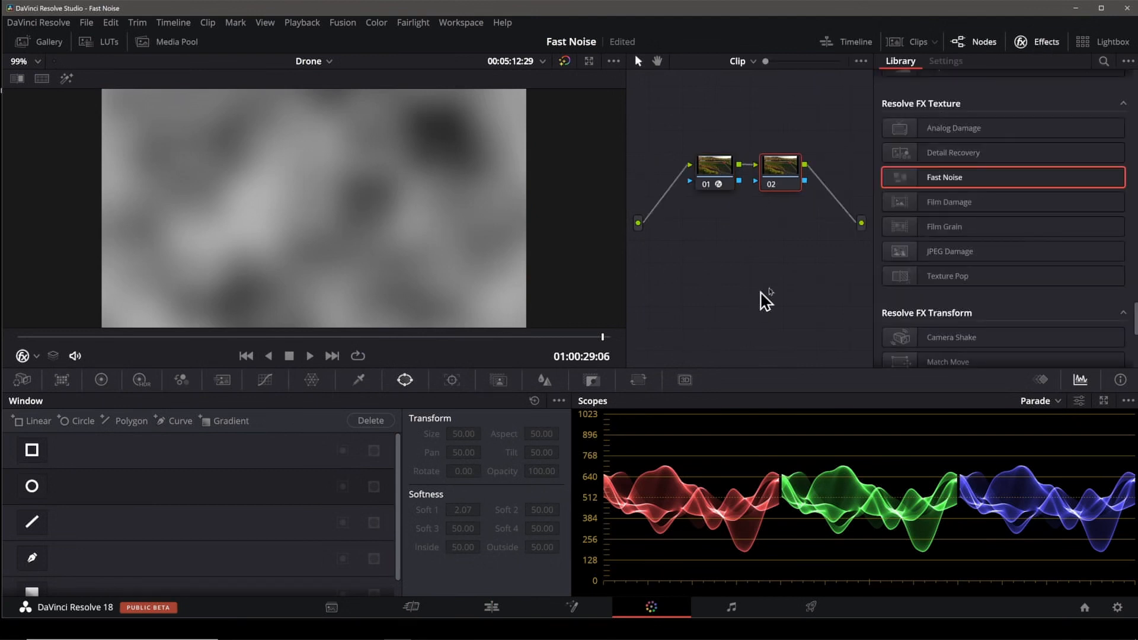
- Add Fast Noise as a standalone node, wire it between node 02 and the output, and arrange the nodes in the graph
drag(951, 181, 800, 264)
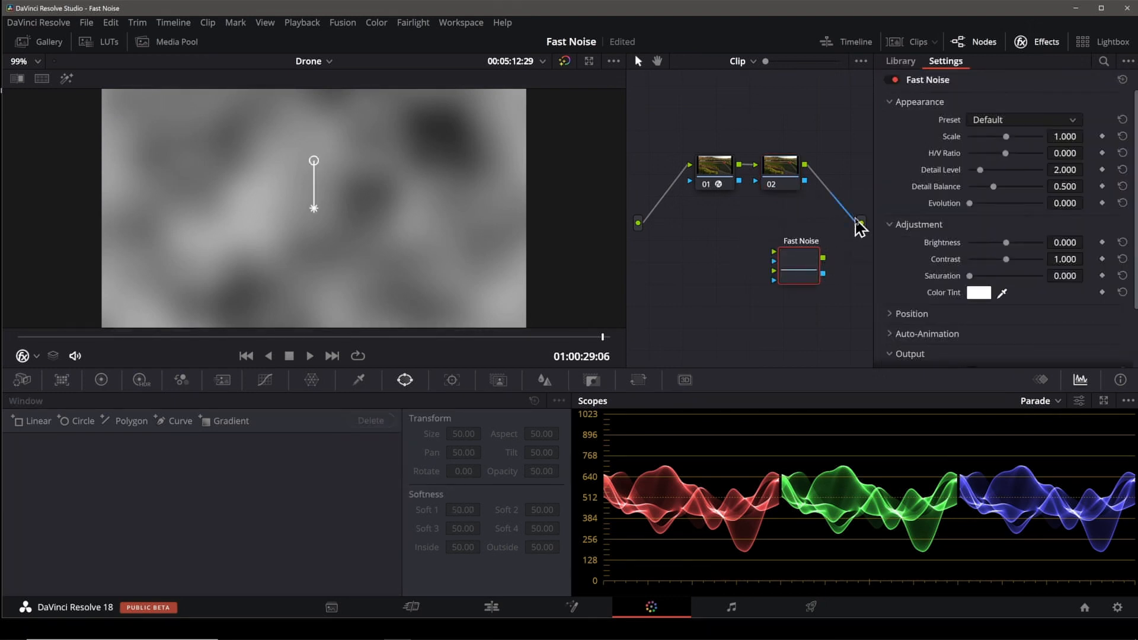
mouse_move(858, 225)
mouse_down()
mouse_move(778, 257)
mouse_move(838, 254)
mouse_move(861, 224)
mouse_up()
drag(713, 136, 759, 184)
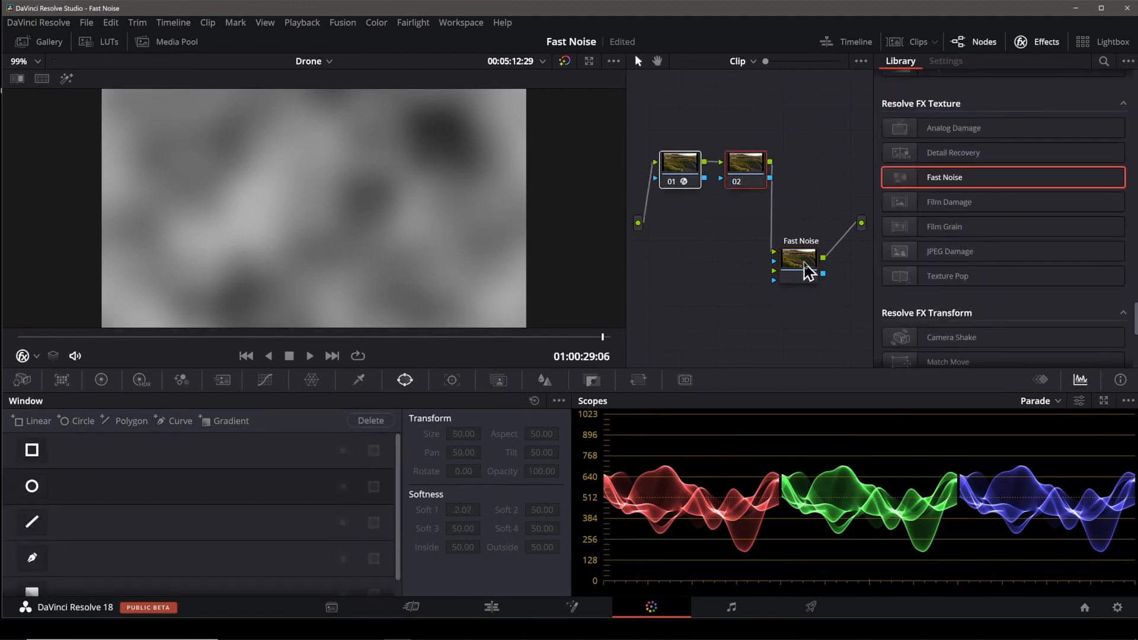
drag(808, 269, 818, 186)
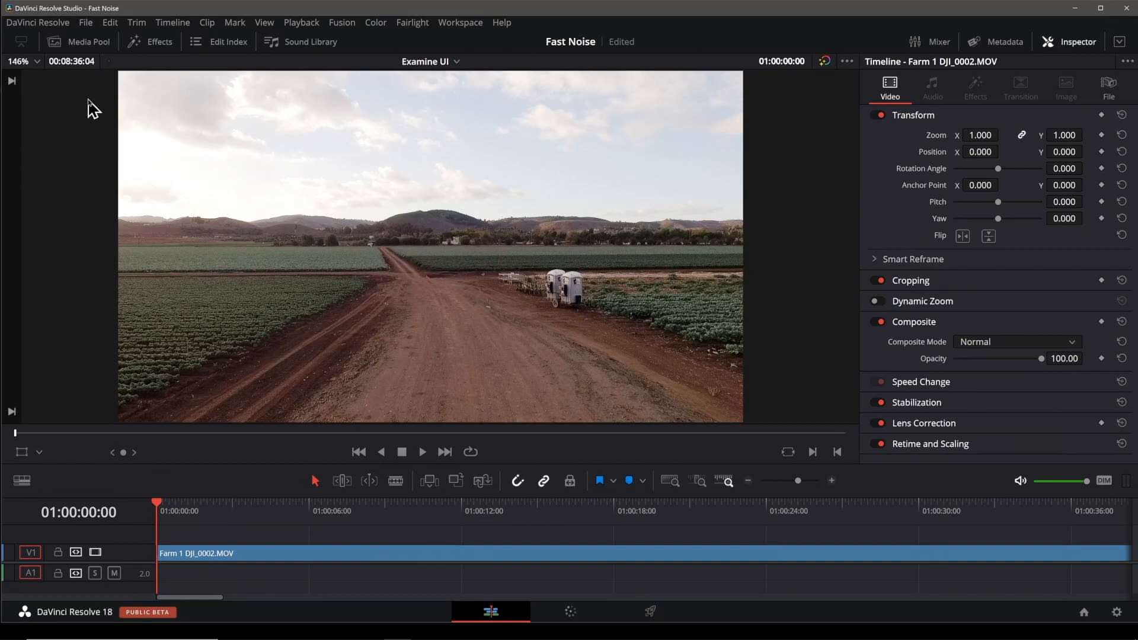
- Apply the Open FX Fast Noise effect to the Farm 1 DJI_0002.MOV clip in the Examine UI timeline and close the effects library
click(150, 47)
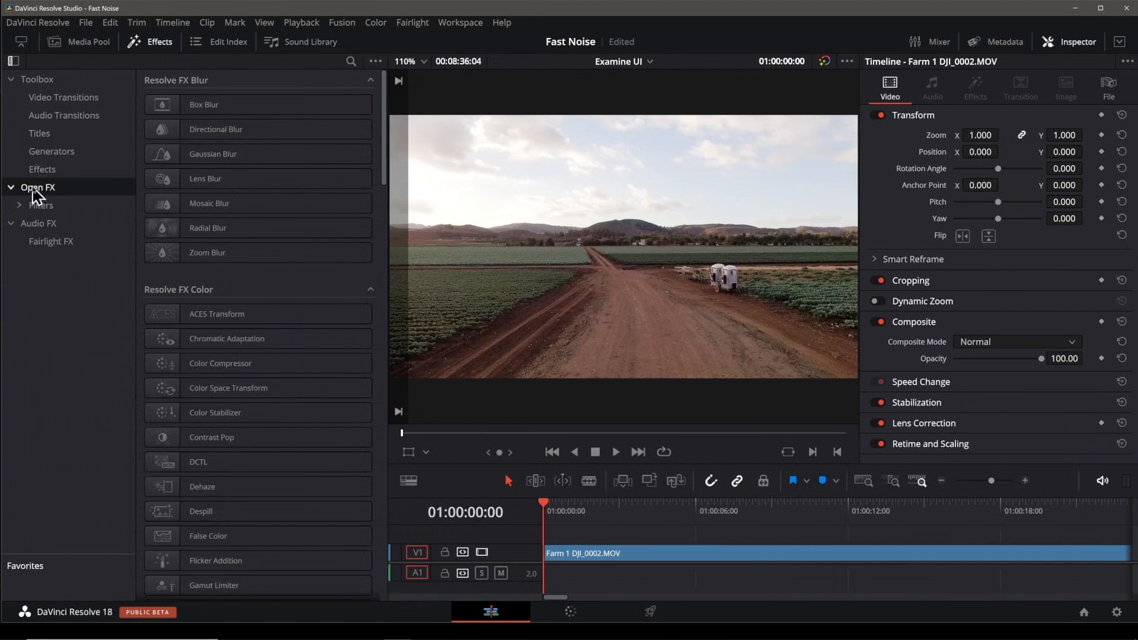
drag(384, 172, 387, 590)
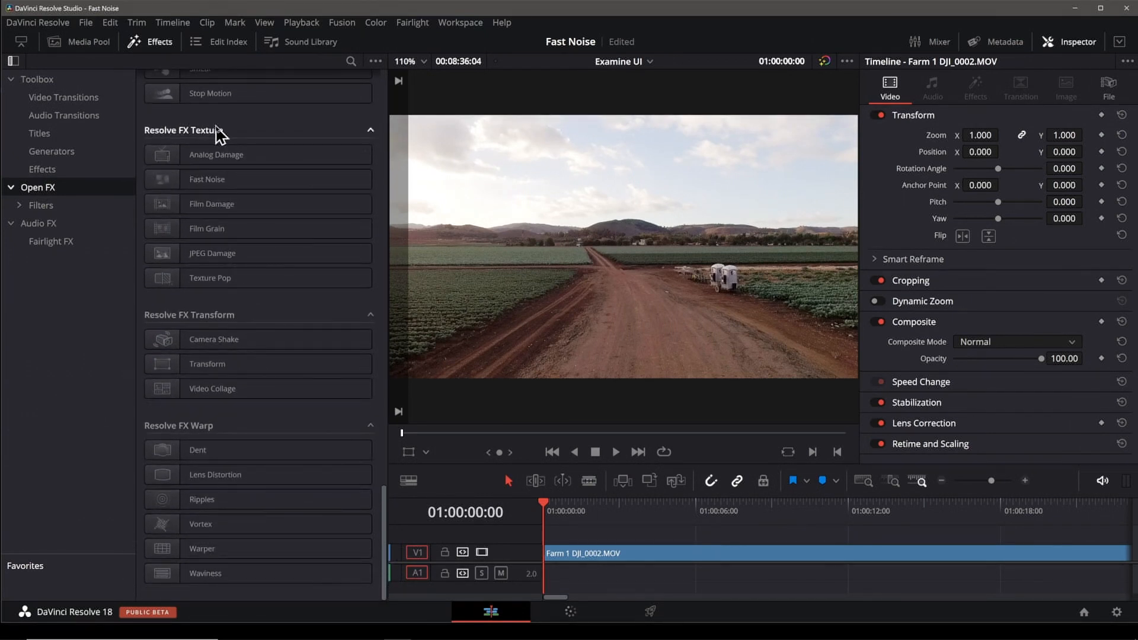
drag(178, 179, 752, 567)
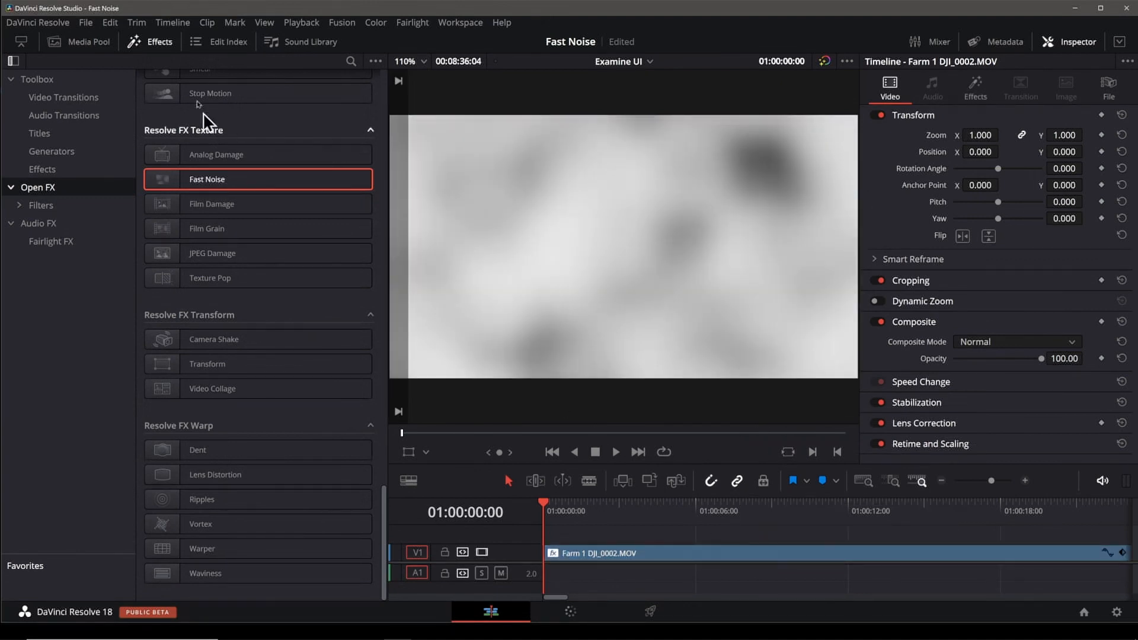
click(153, 39)
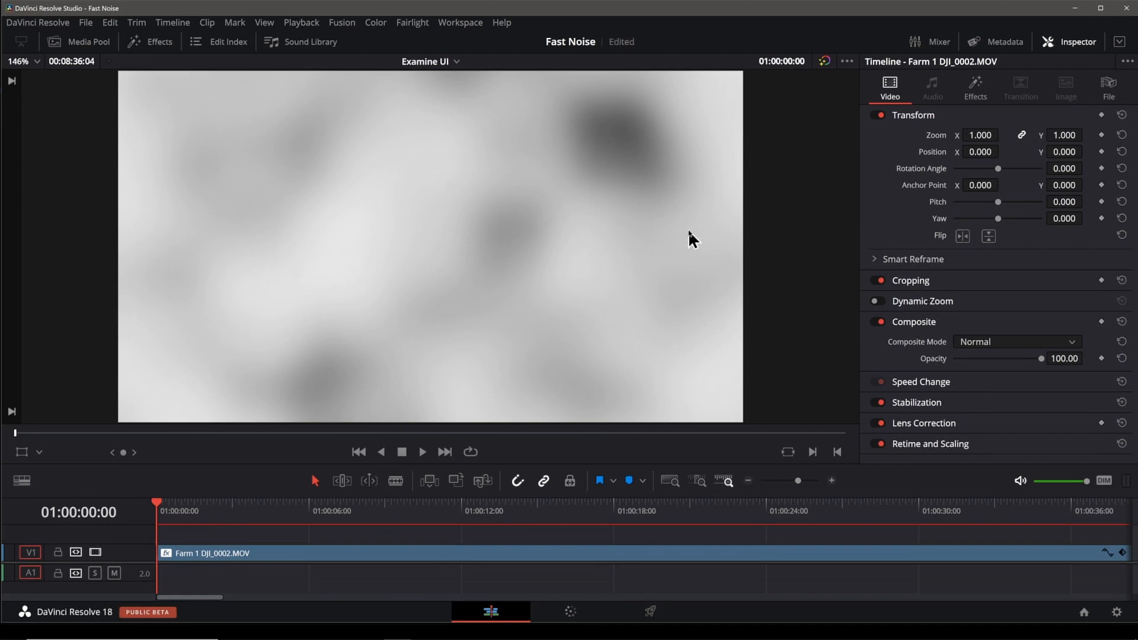
- Set the clip's Fast Noise appearance to the Mist preset and raise its Evolution to 0.093
click(975, 88)
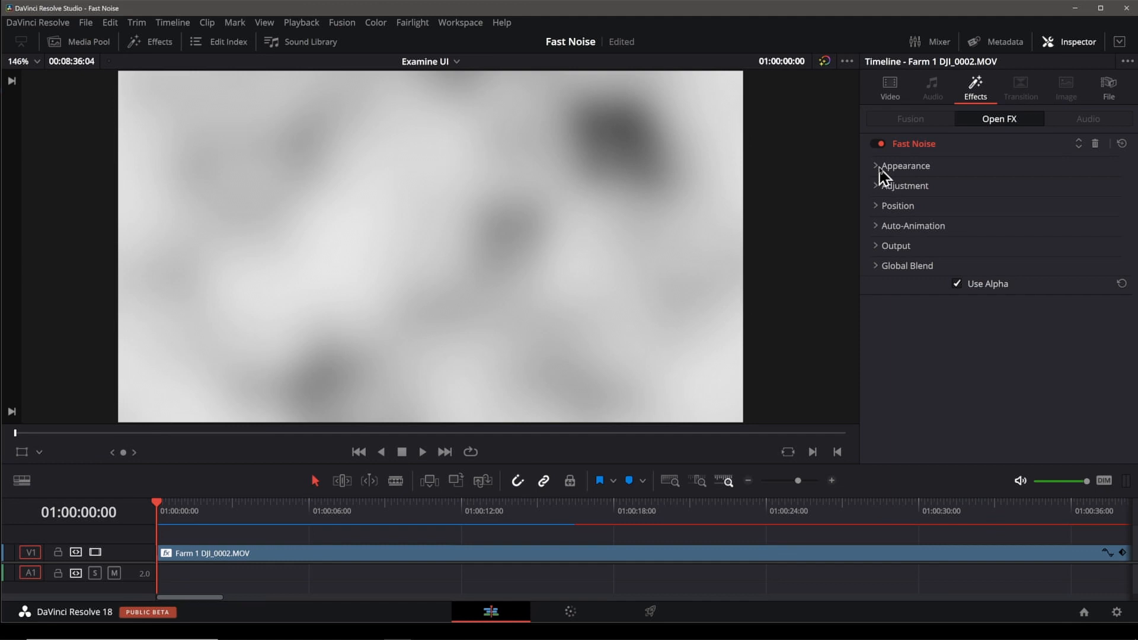
click(878, 169)
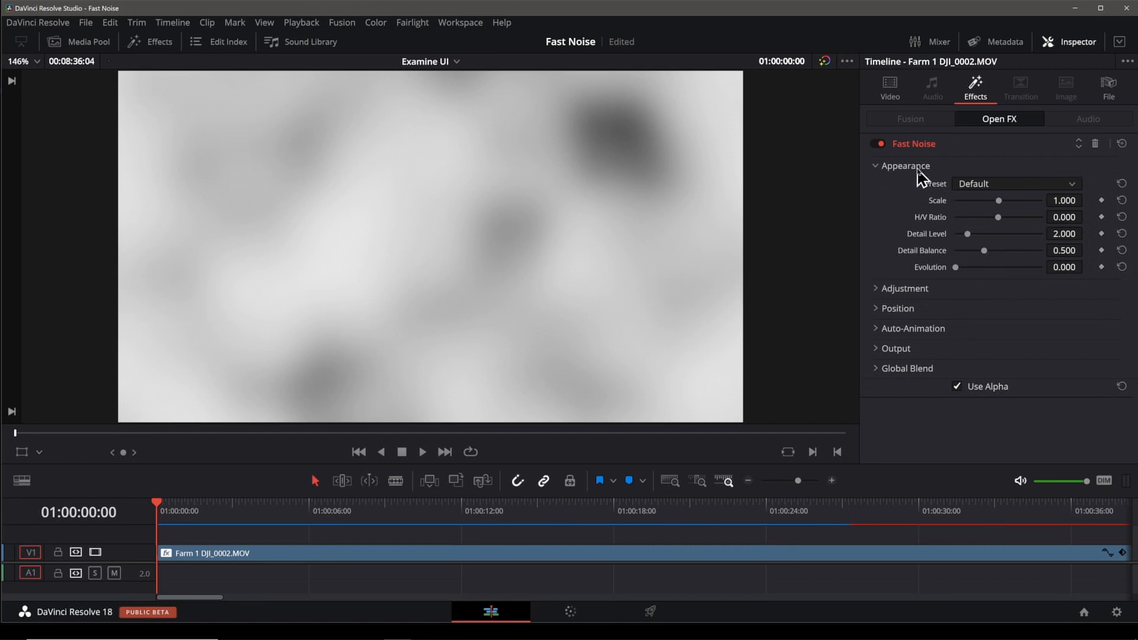
click(984, 186)
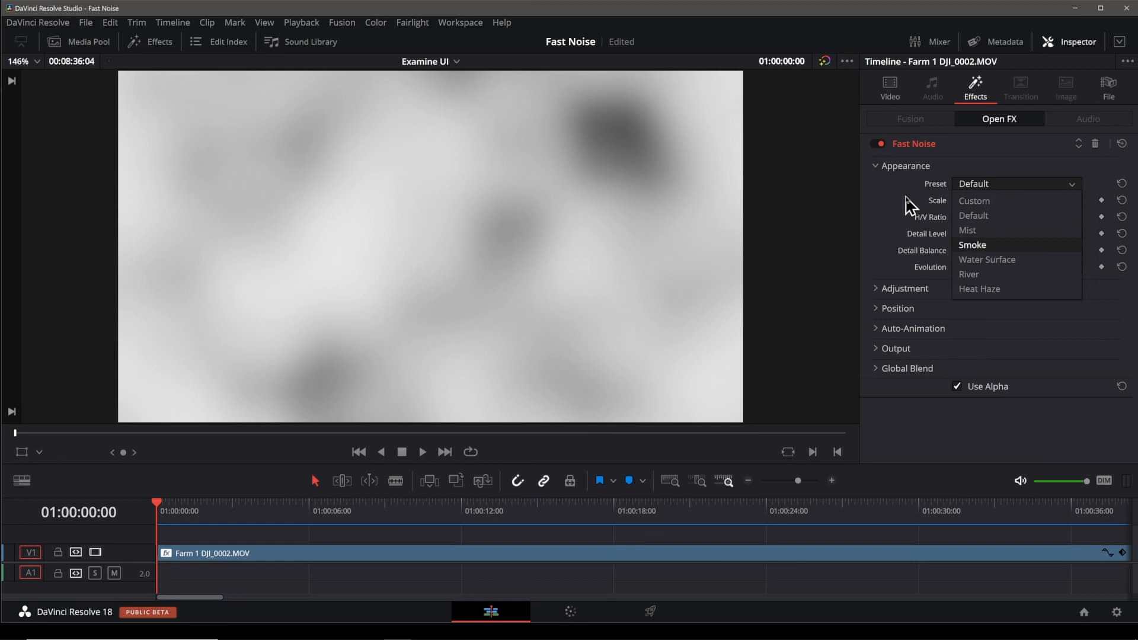
click(994, 232)
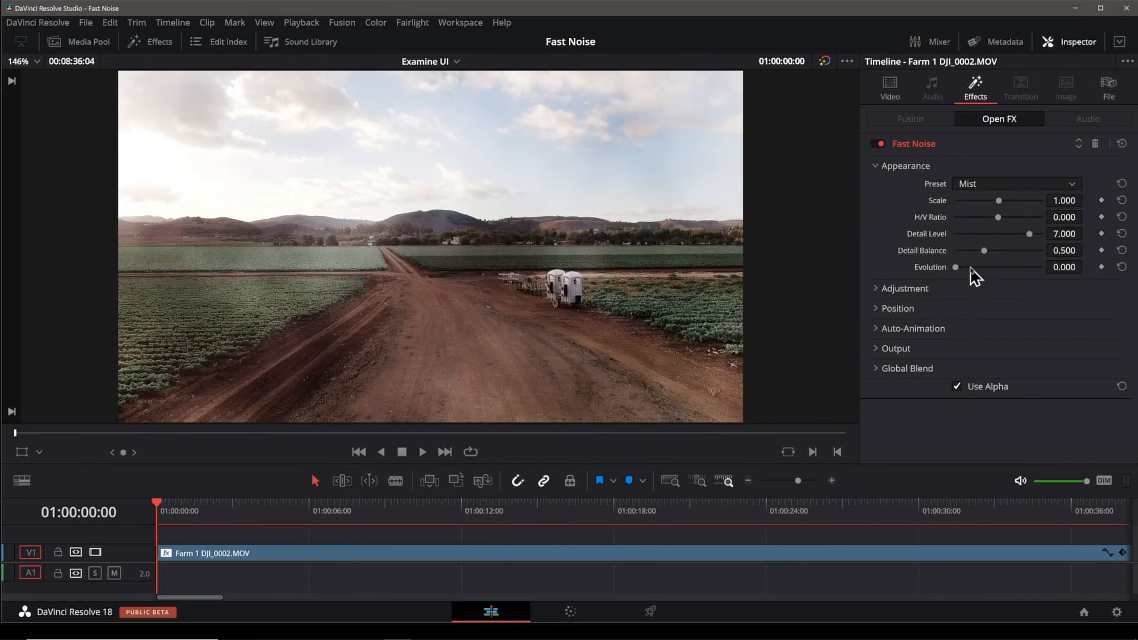
drag(956, 268, 964, 270)
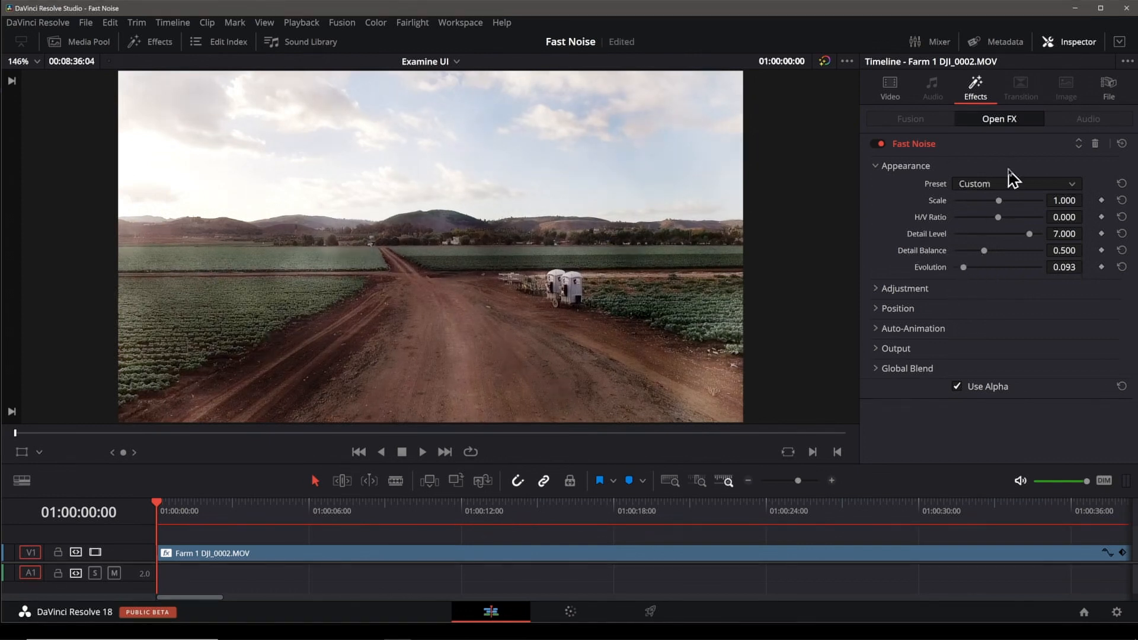
- Switch the Fast Noise preset to Default for comparison and back to Mist
click(999, 184)
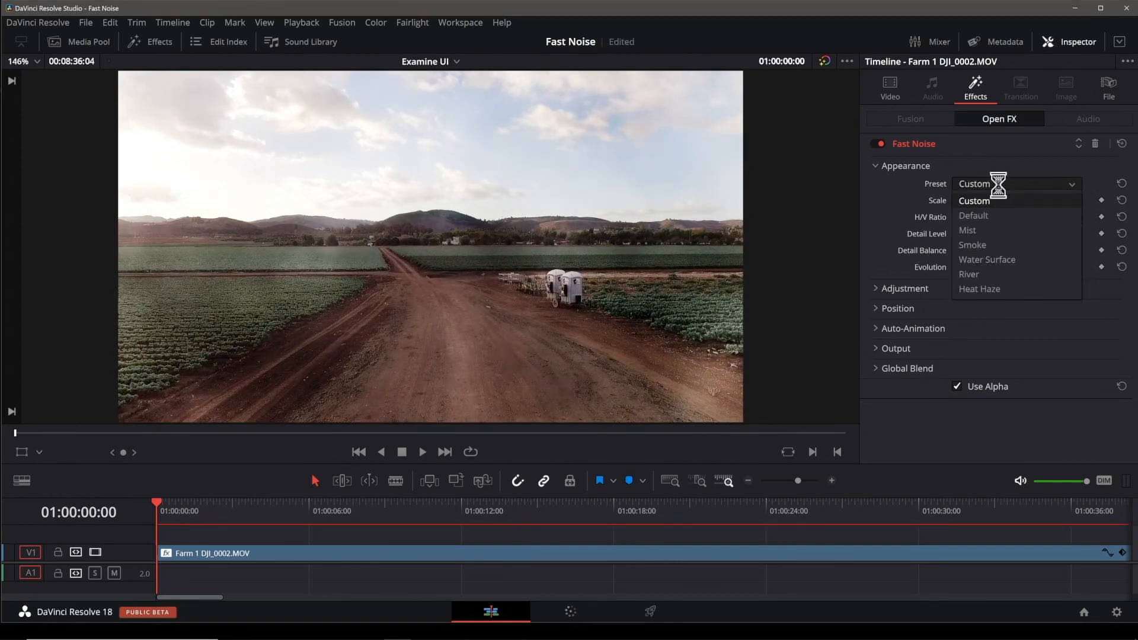
click(998, 218)
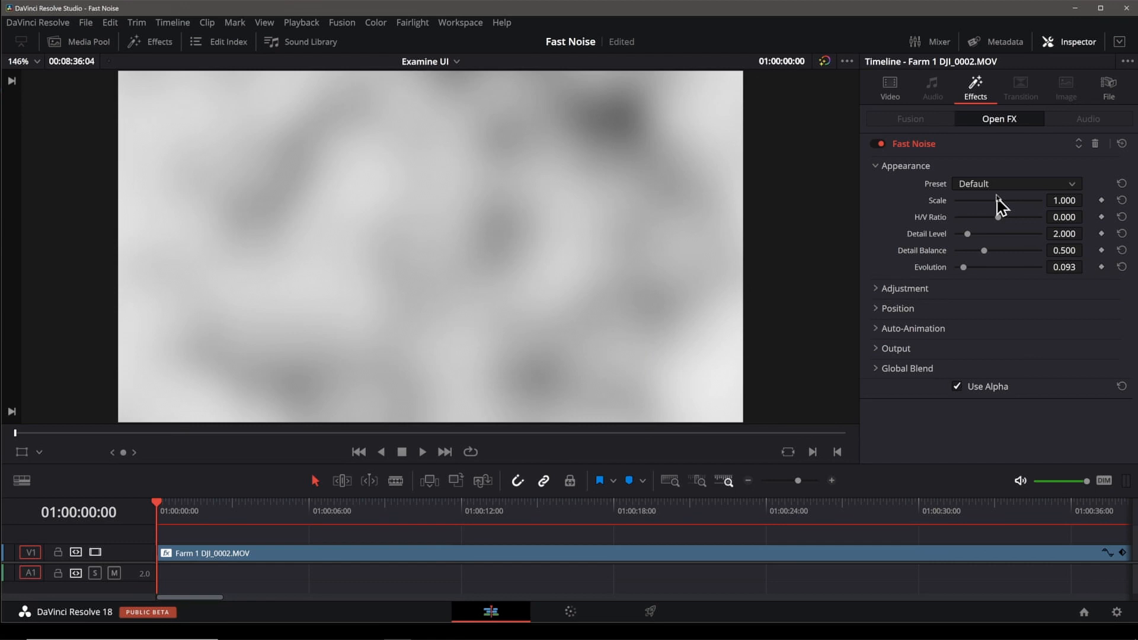
click(999, 185)
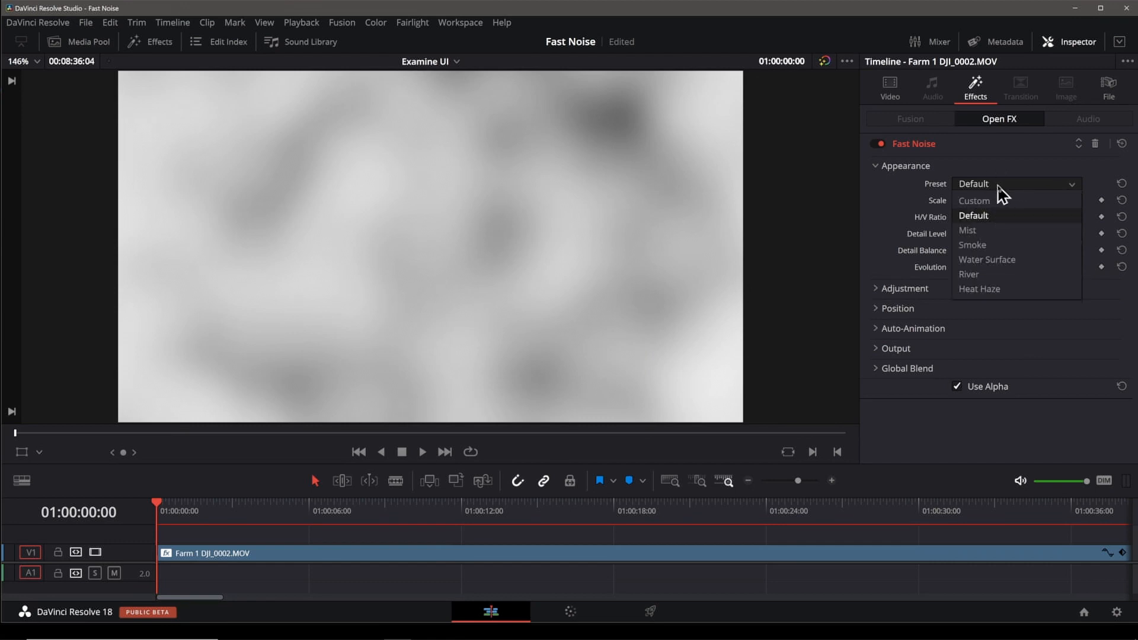
click(975, 230)
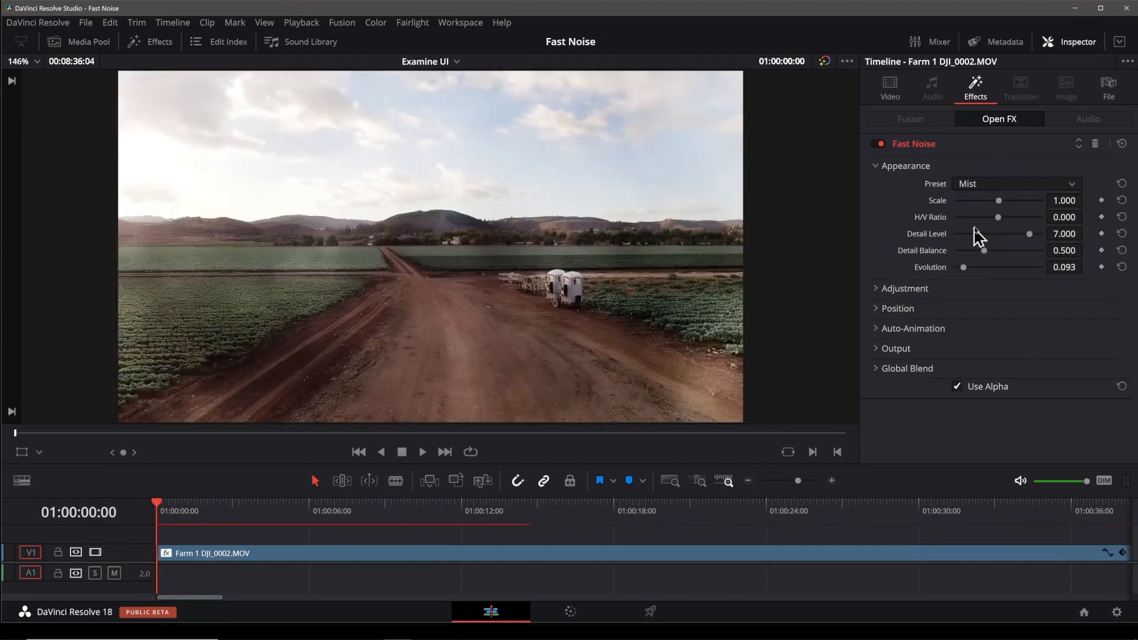
- Try the Smoke, Water Surface, River and Heat Haze presets of Fast Noise on the clip one after another
click(982, 245)
click(987, 258)
click(1000, 185)
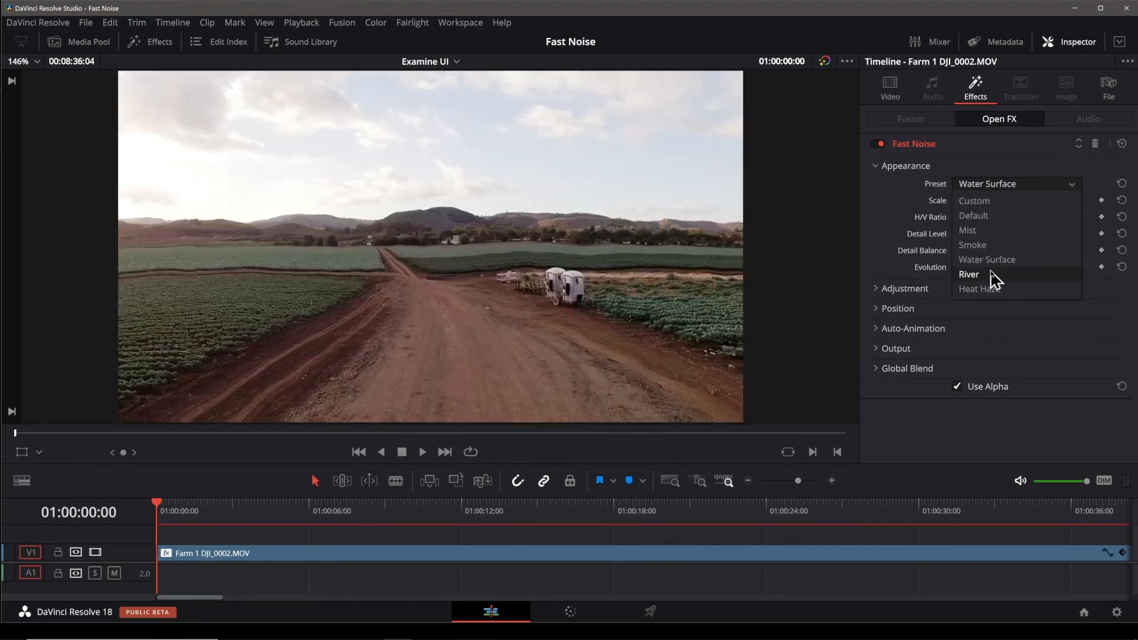
click(994, 276)
click(999, 185)
click(987, 289)
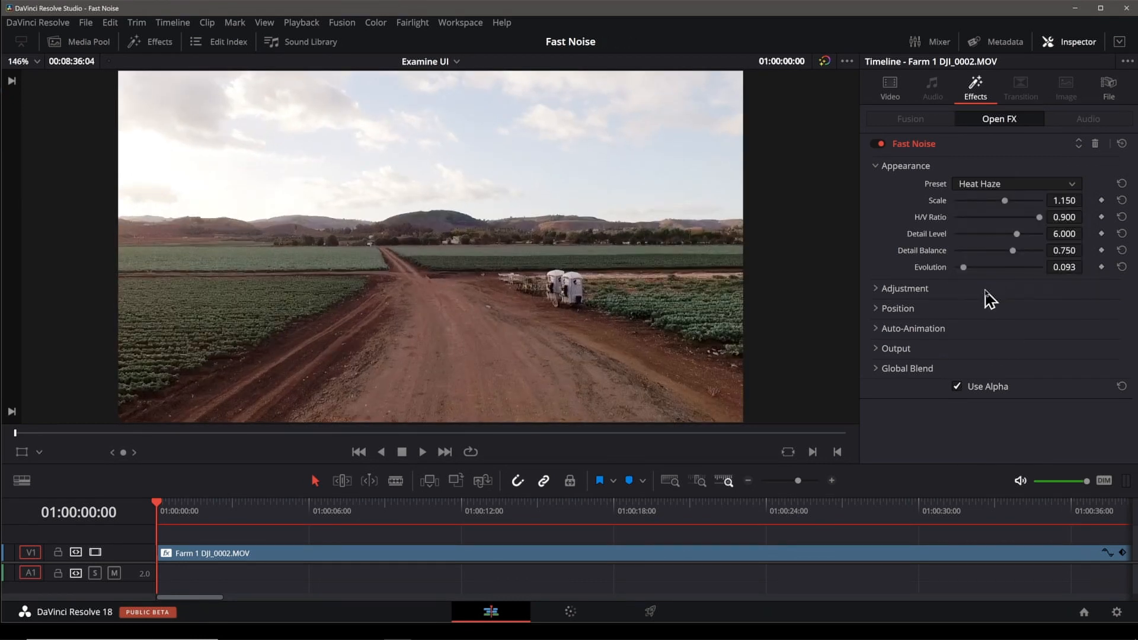
- Switch the Fast Noise preset to Default, reduce Scale to 0.093, and try H/V Ratio at 0.950 before returning it to 0.000
click(1004, 185)
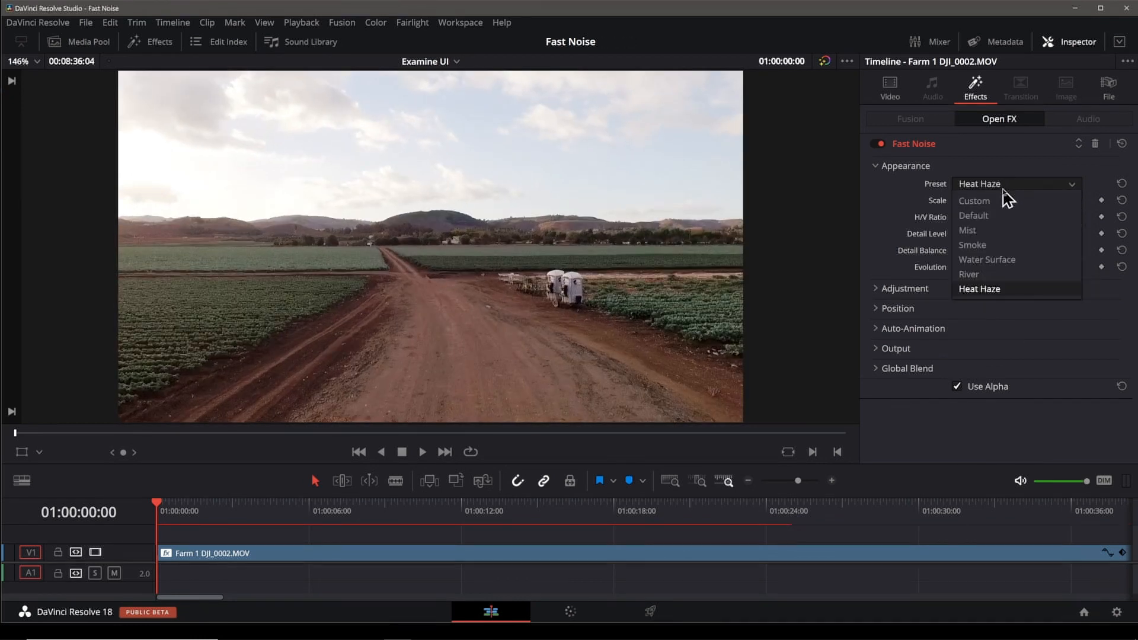
click(996, 217)
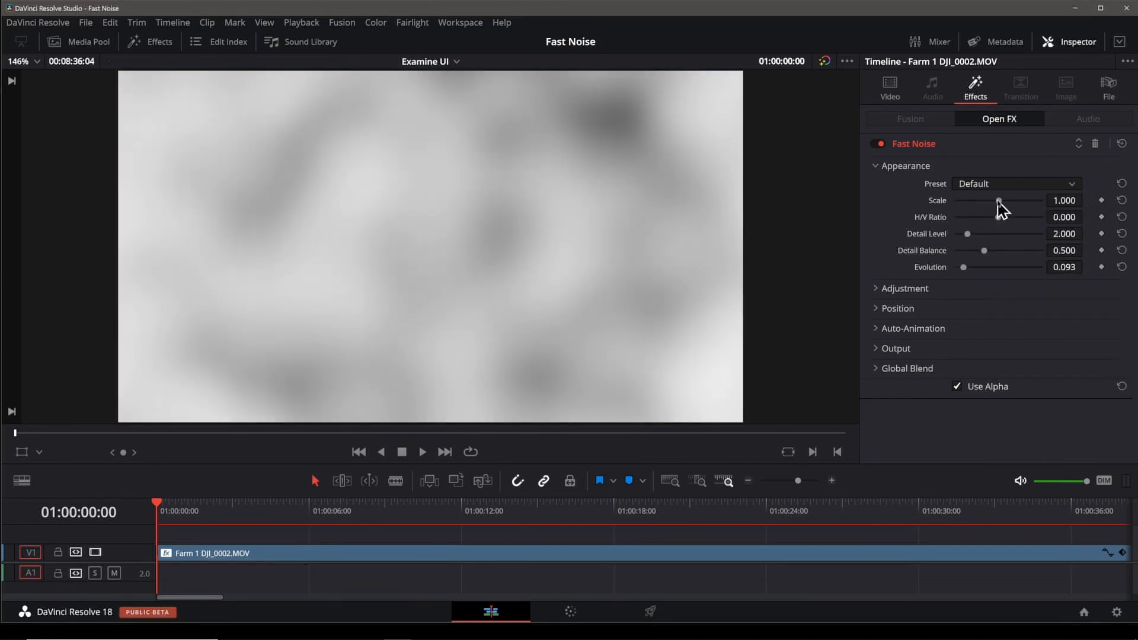
mouse_move(998, 203)
mouse_down()
mouse_move(957, 216)
mouse_move(1034, 218)
mouse_move(959, 228)
mouse_move(979, 237)
mouse_move(1000, 224)
mouse_up()
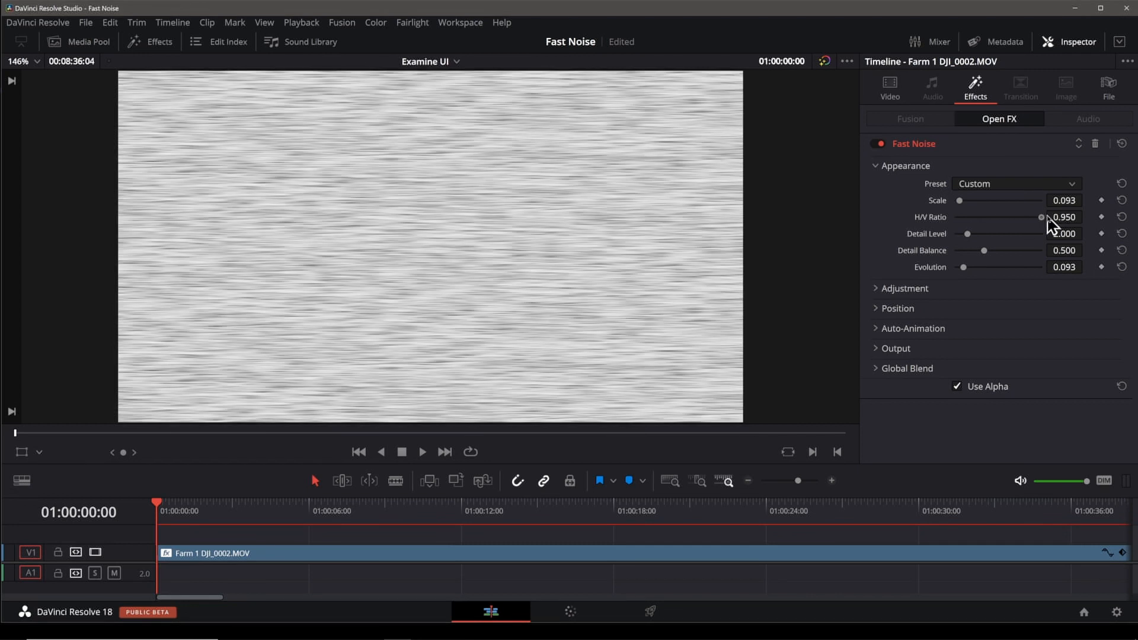
mouse_move(1050, 225)
mouse_down()
mouse_move(954, 237)
mouse_move(994, 235)
mouse_up()
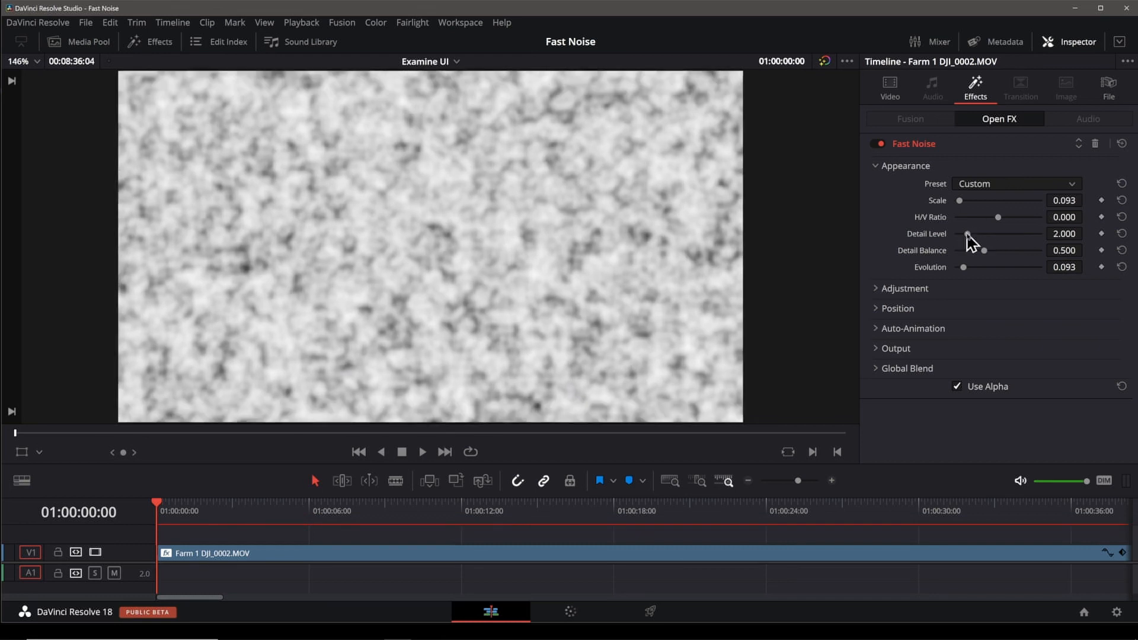
- Try Detail Level at 4.255 and 1.000 with varying Detail Balance, and reset them to 2.000 and 0.500
mouse_move(967, 234)
mouse_down()
mouse_move(1039, 239)
mouse_move(955, 243)
mouse_up()
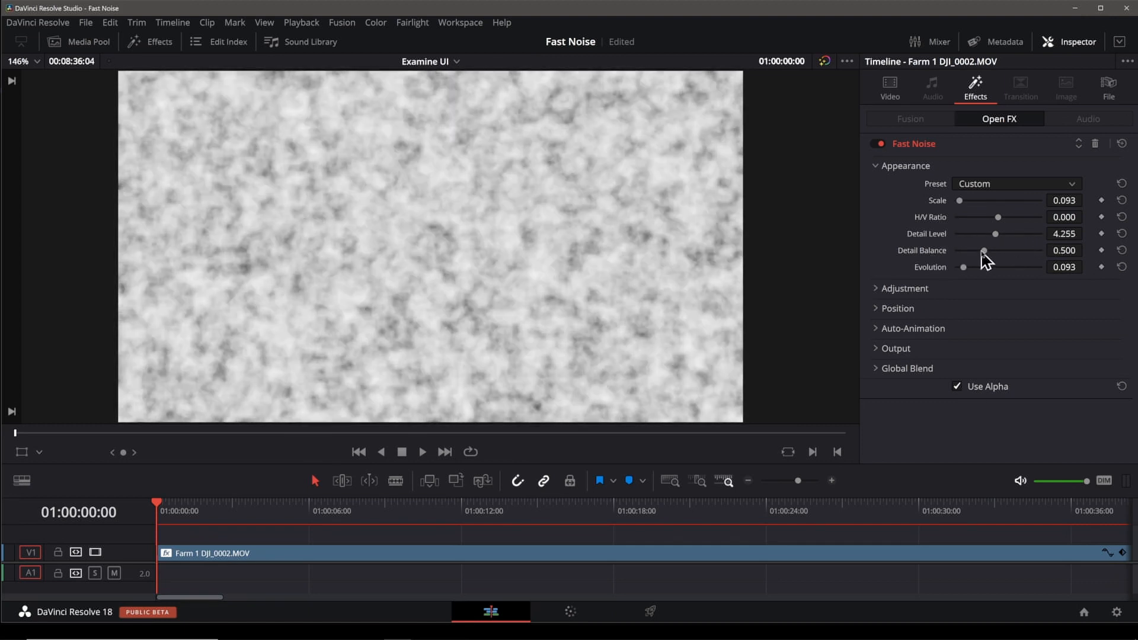
mouse_move(985, 251)
mouse_down()
mouse_move(1039, 254)
mouse_move(970, 261)
mouse_up()
drag(958, 252, 1099, 263)
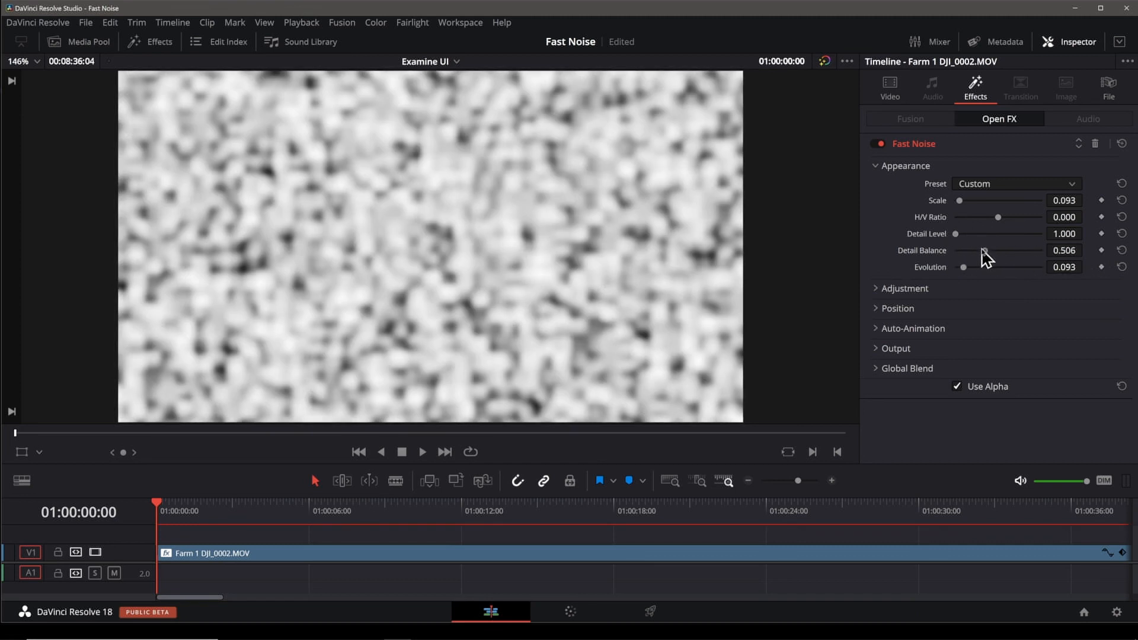
click(1123, 235)
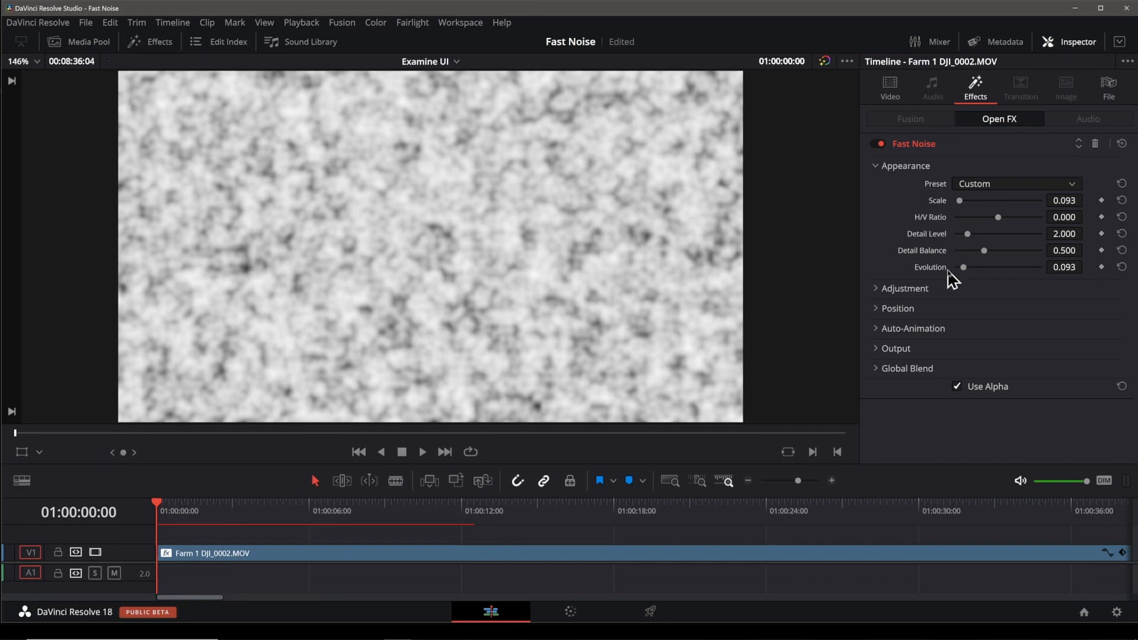
- Raise Evolution to 0.170, play the timeline while varying it, set it to 0.000, and stop playback
mouse_move(964, 267)
mouse_down()
mouse_move(1025, 268)
mouse_move(970, 269)
mouse_up()
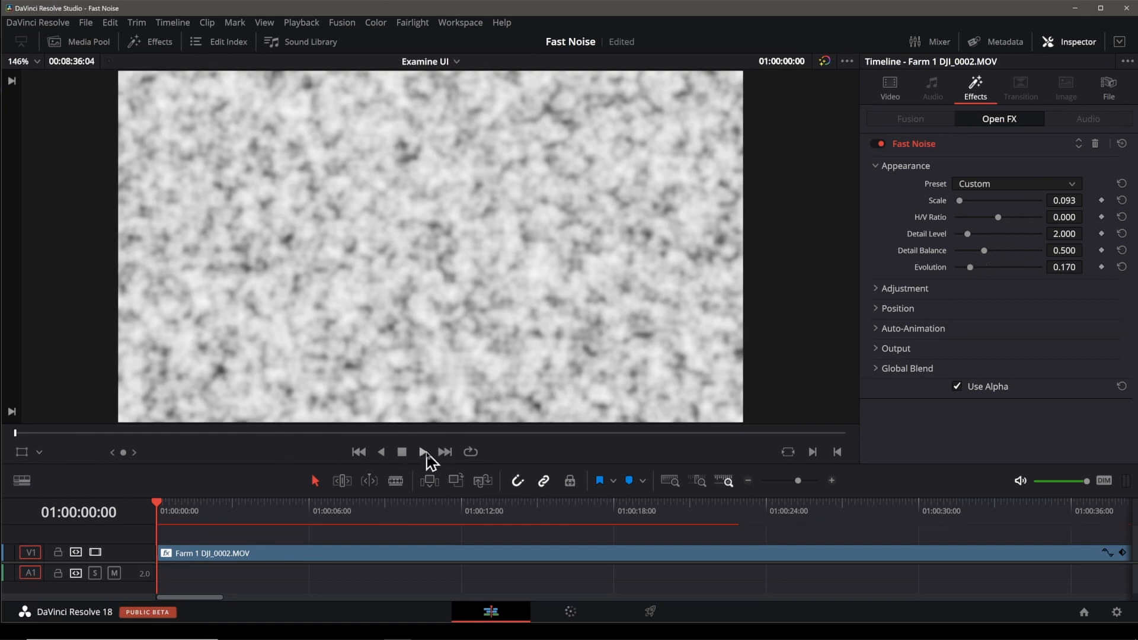
click(424, 453)
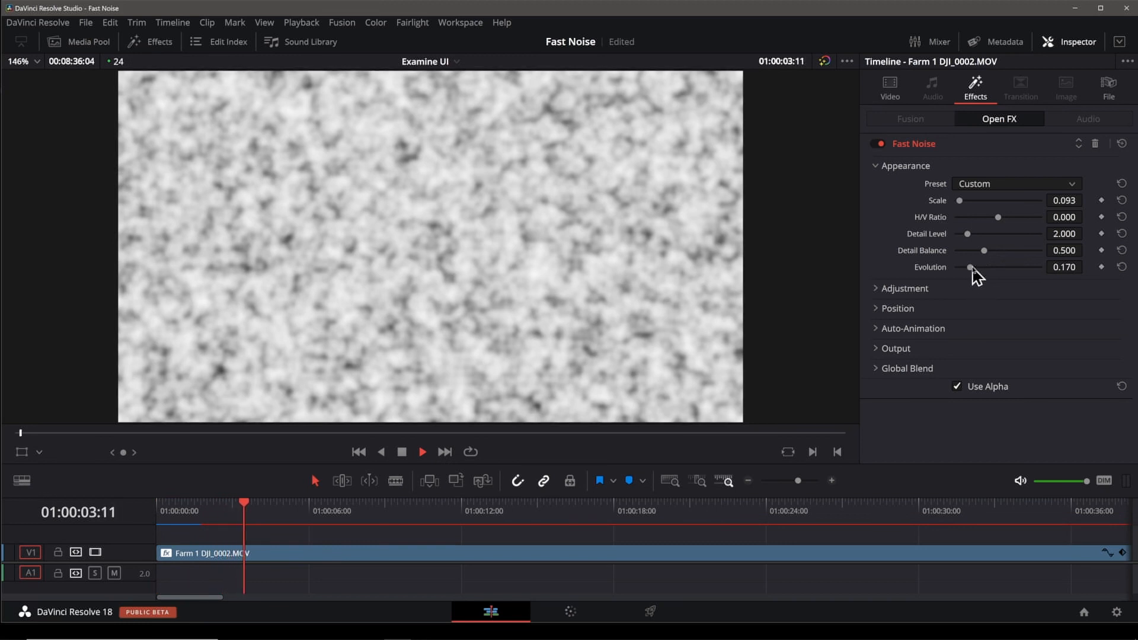
mouse_move(972, 269)
mouse_down()
mouse_move(1069, 272)
mouse_move(942, 284)
mouse_move(961, 279)
mouse_up()
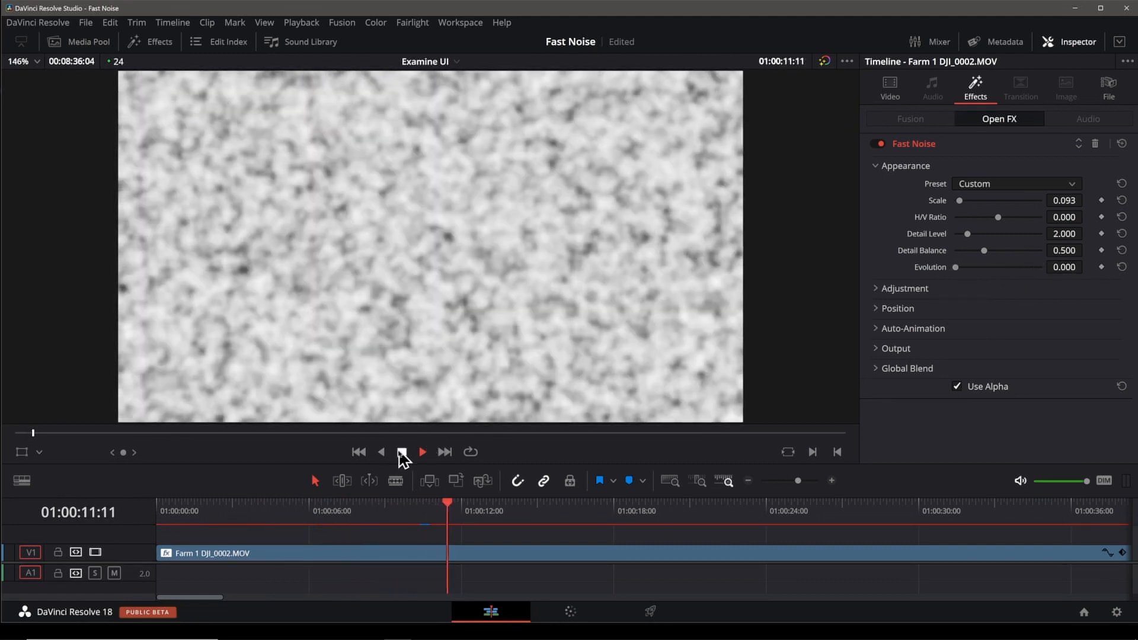
click(402, 454)
- Try different Brightness and Contrast adjustments on the noise, such as -0.023 and 1.349, and reset each to its default
click(880, 289)
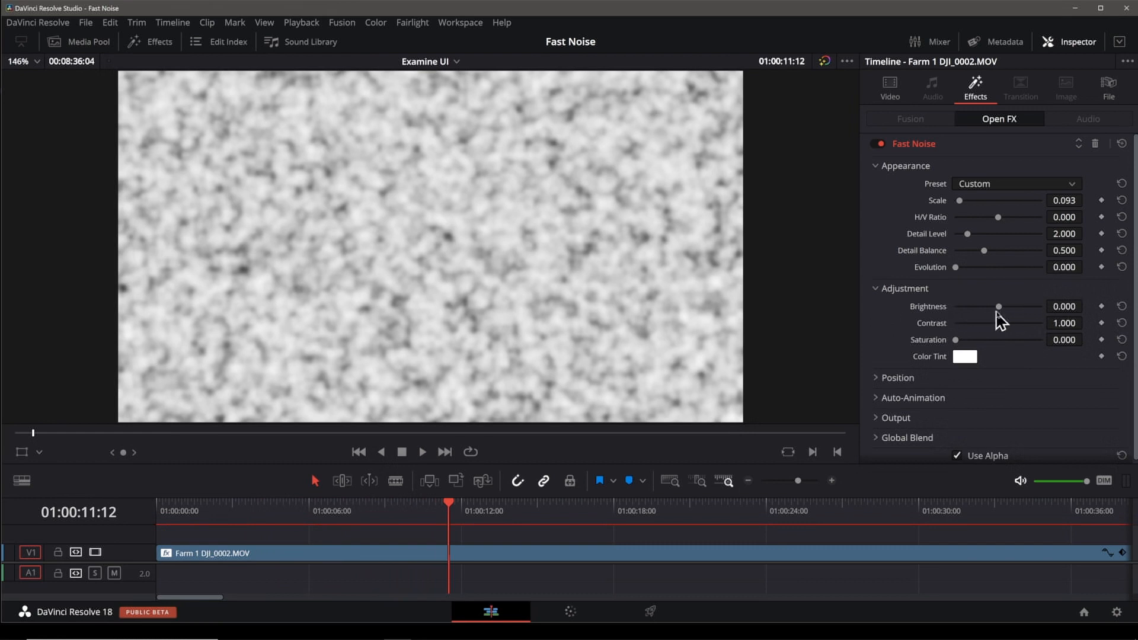
drag(998, 308, 1047, 314)
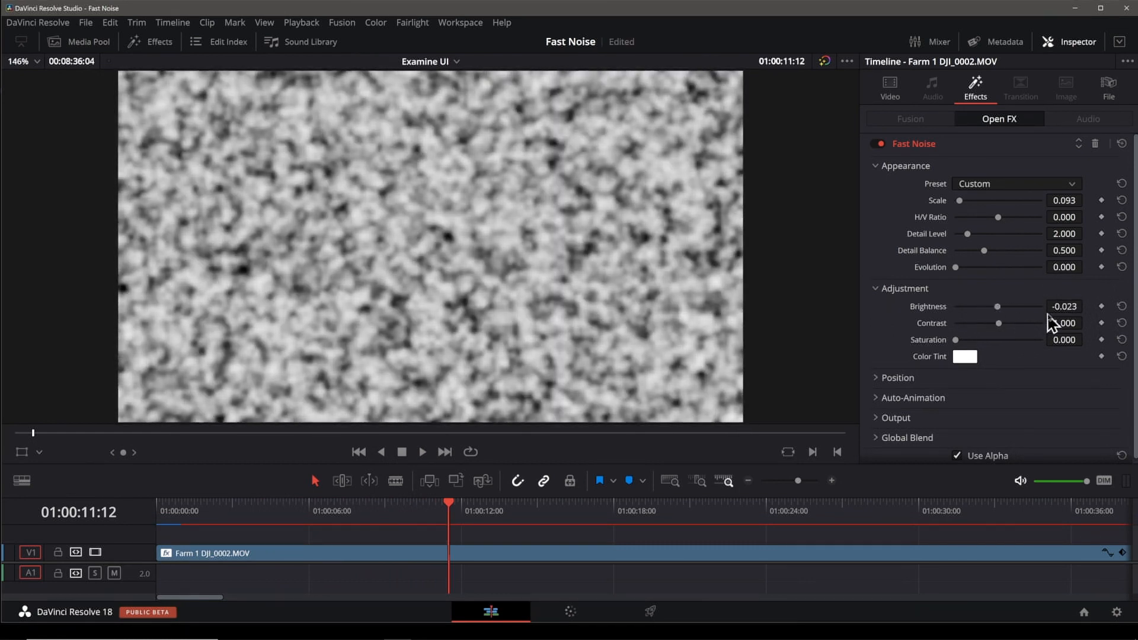
click(1122, 307)
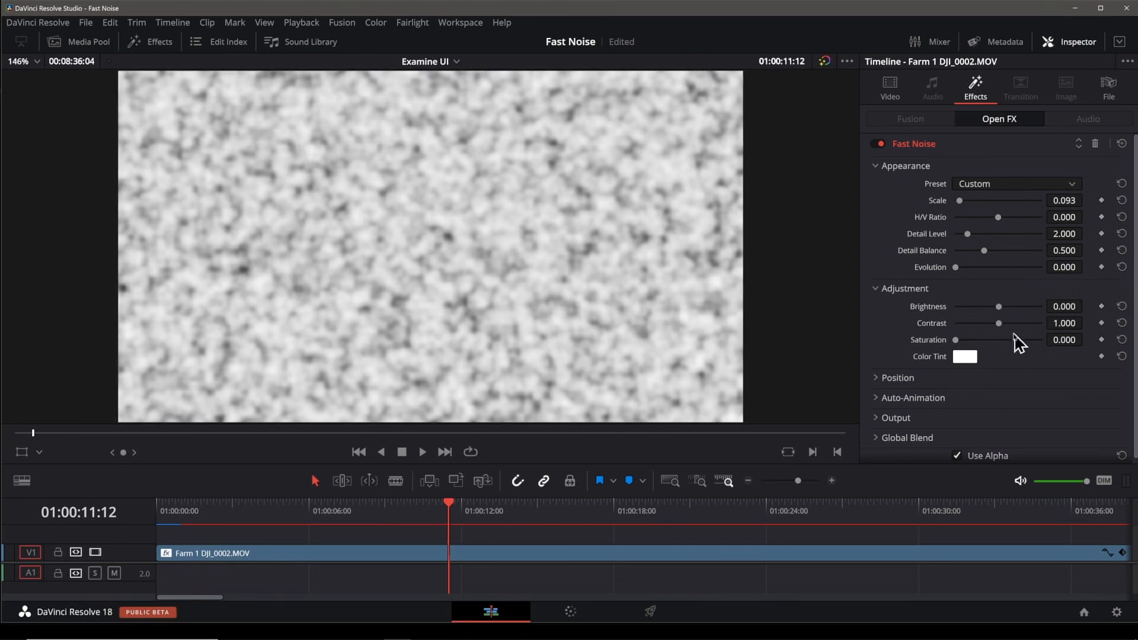
drag(1002, 325, 977, 327)
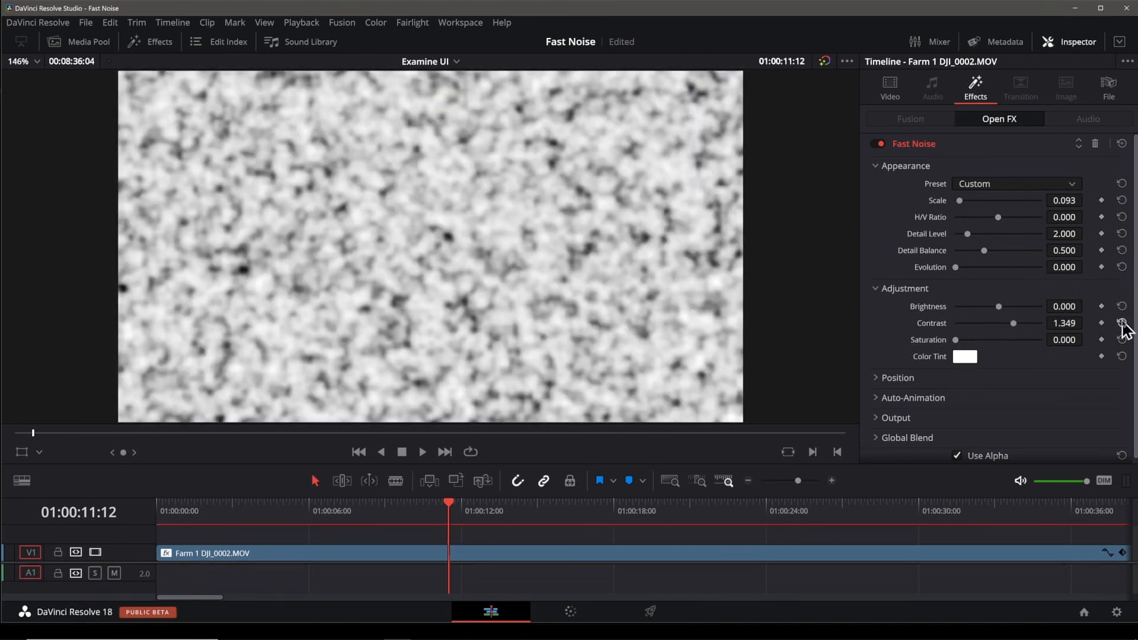
click(1122, 323)
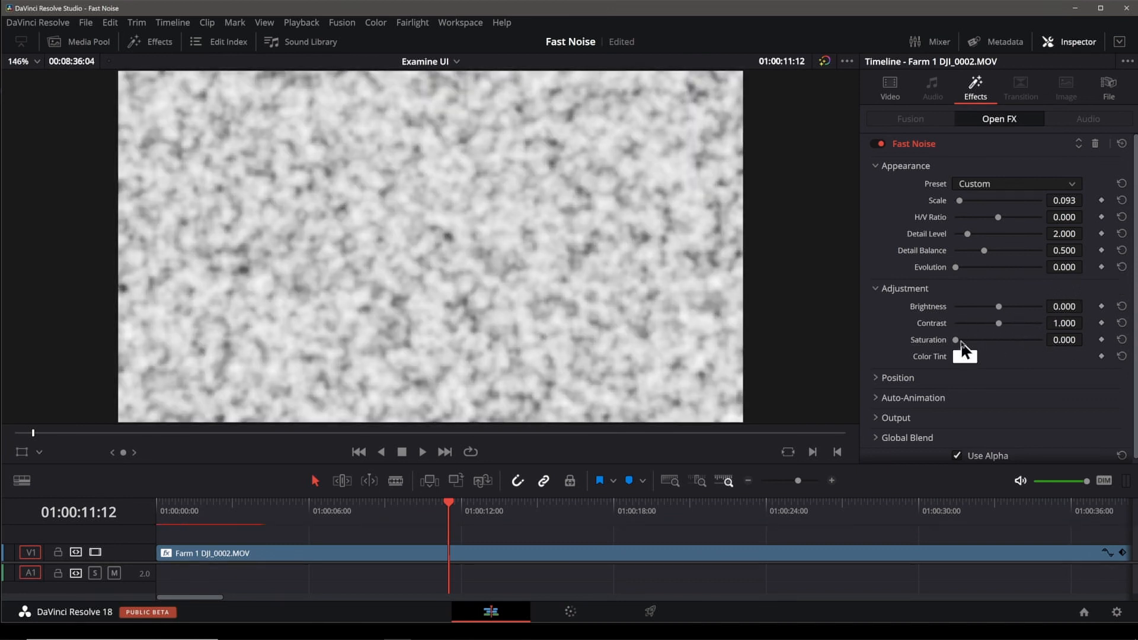
- Try coloring the noise with Saturation at 0.589 and a light green Color Tint of #a6ffca
drag(990, 340, 1016, 338)
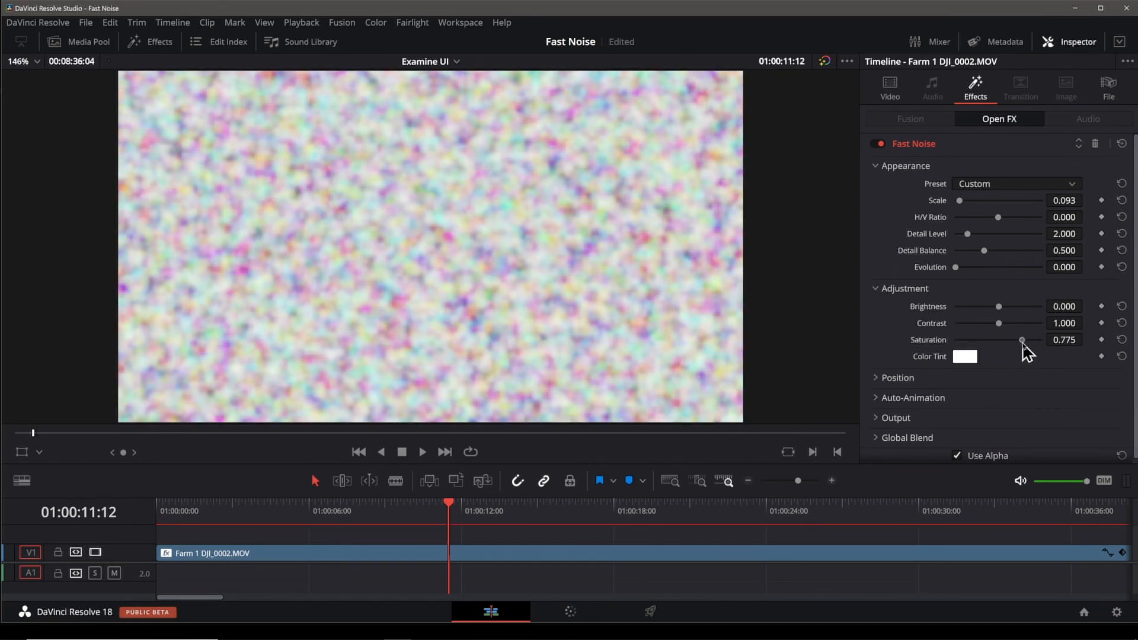
click(964, 356)
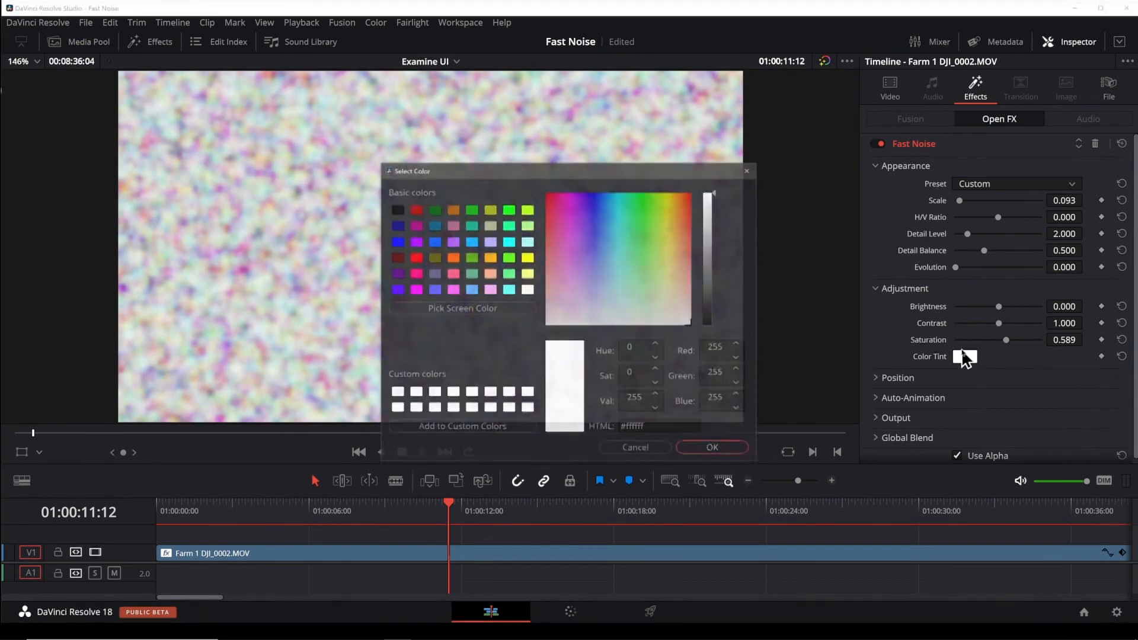
click(575, 268)
drag(575, 268, 633, 277)
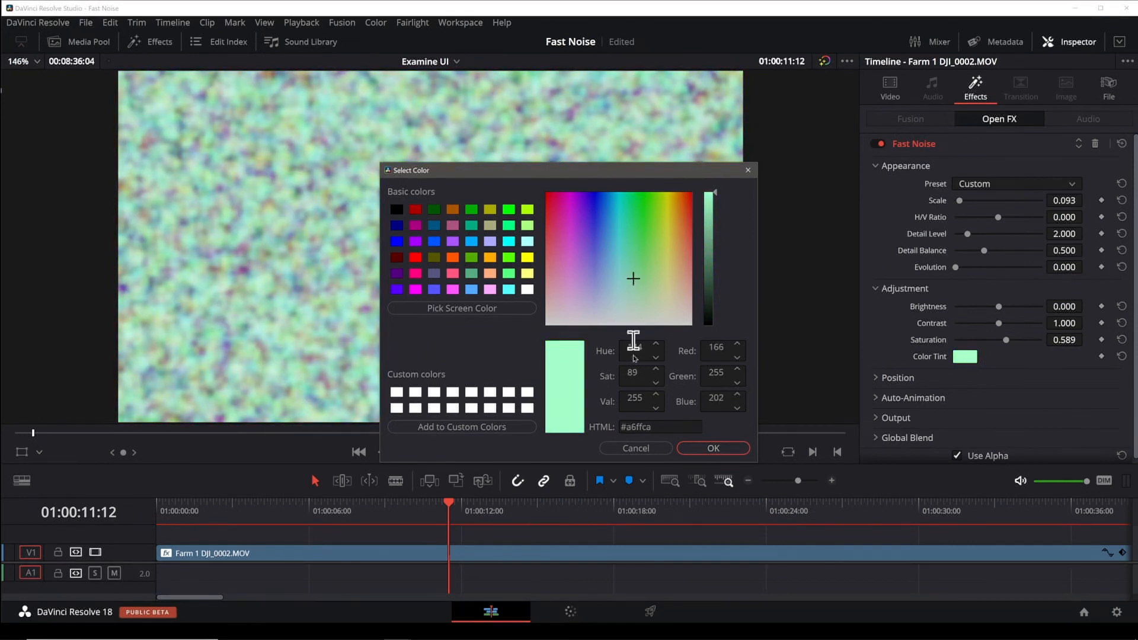
- Try moving the noise to Position X 0.413 and Y 0.475 with a Rotation of 140.9
click(875, 308)
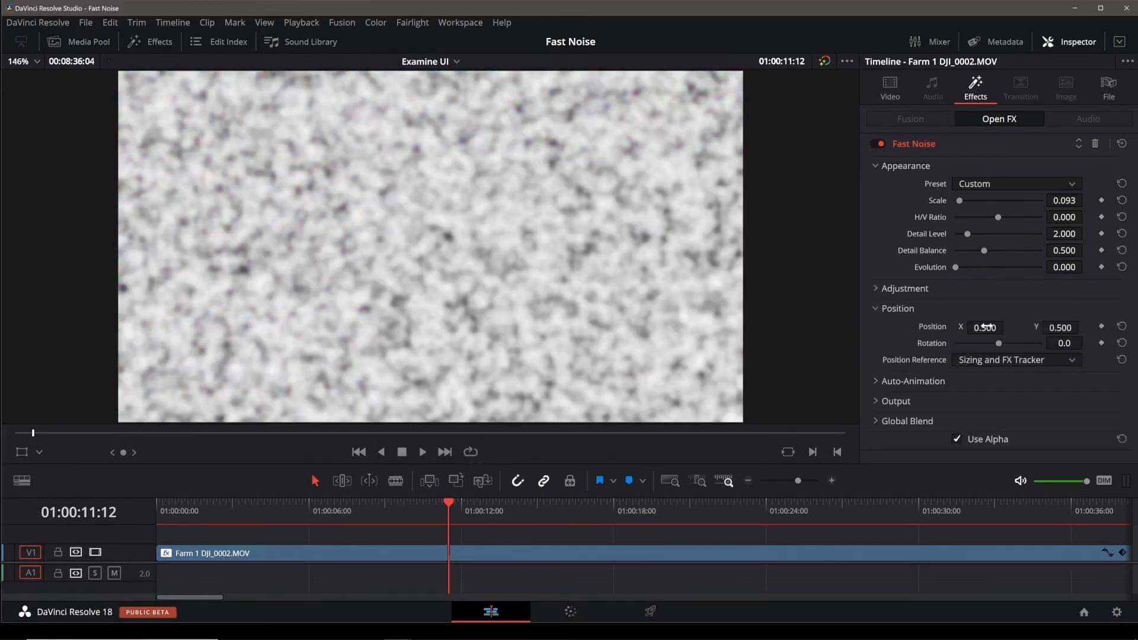
drag(985, 327, 933, 327)
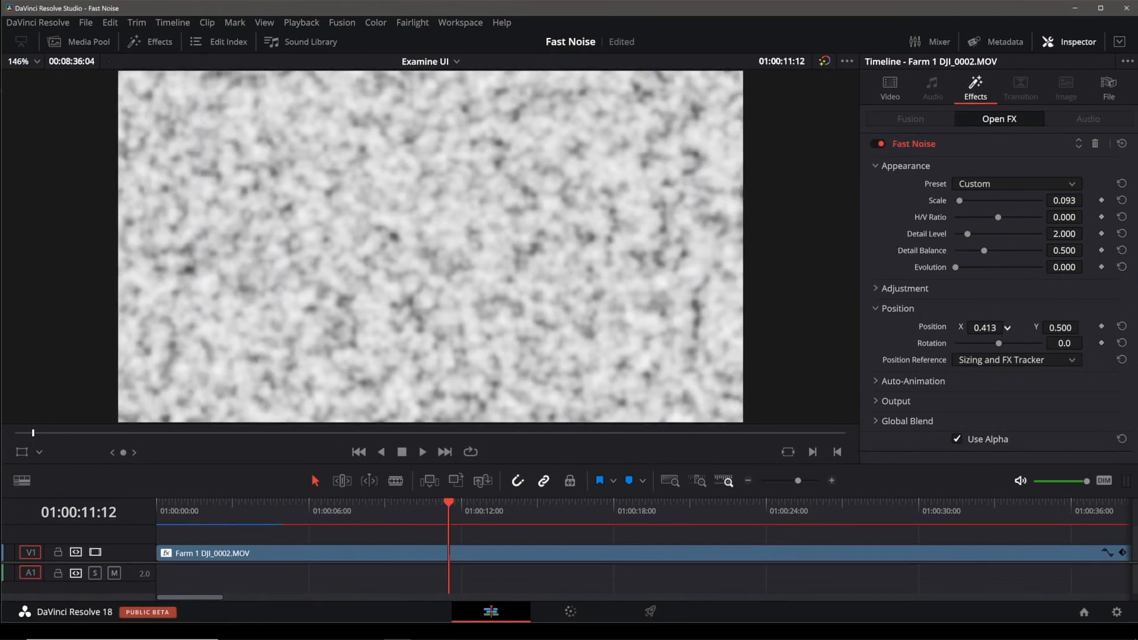
drag(1059, 326, 1032, 345)
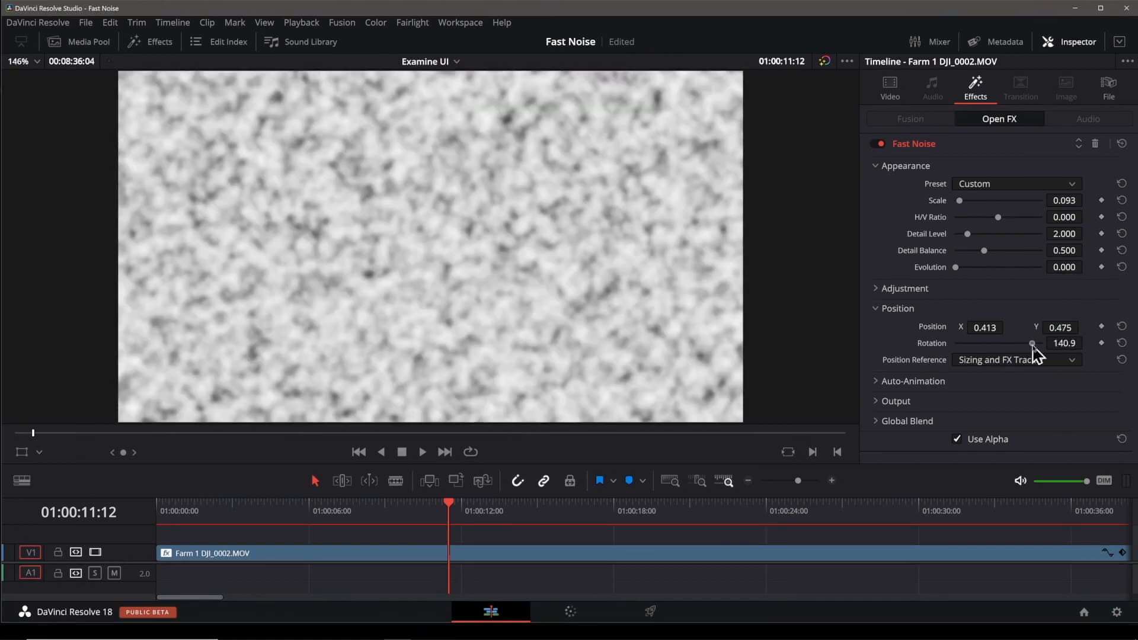
- Show the Open FX Overlay in the viewer and use its handles to rotate the noise to -5.5 and move it to X 0.519, Y 0.502
click(39, 453)
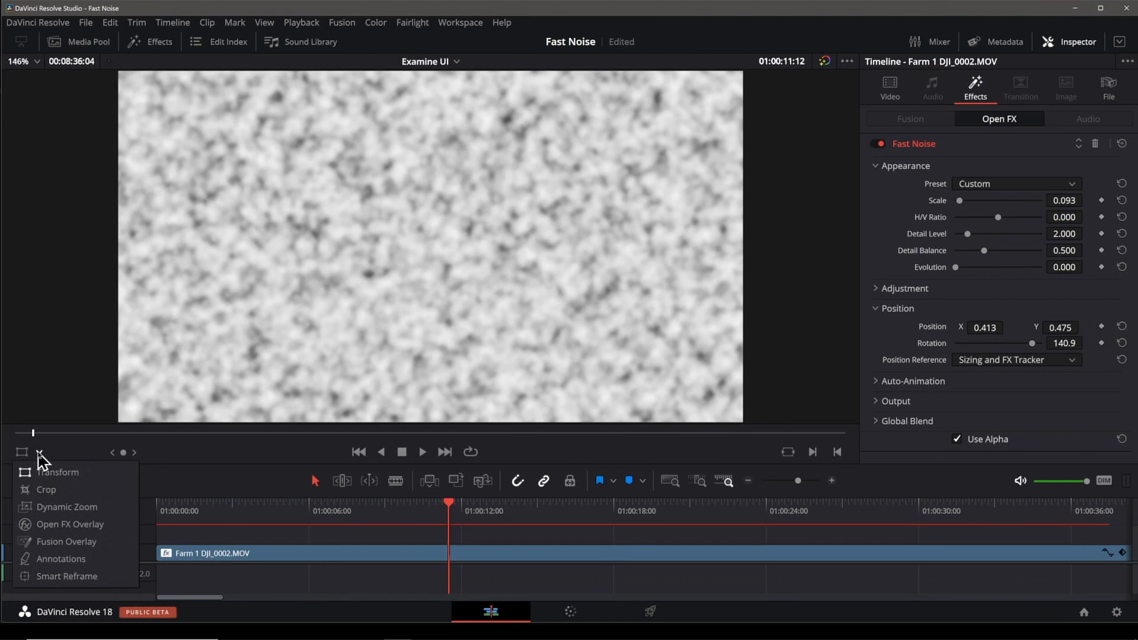
click(67, 525)
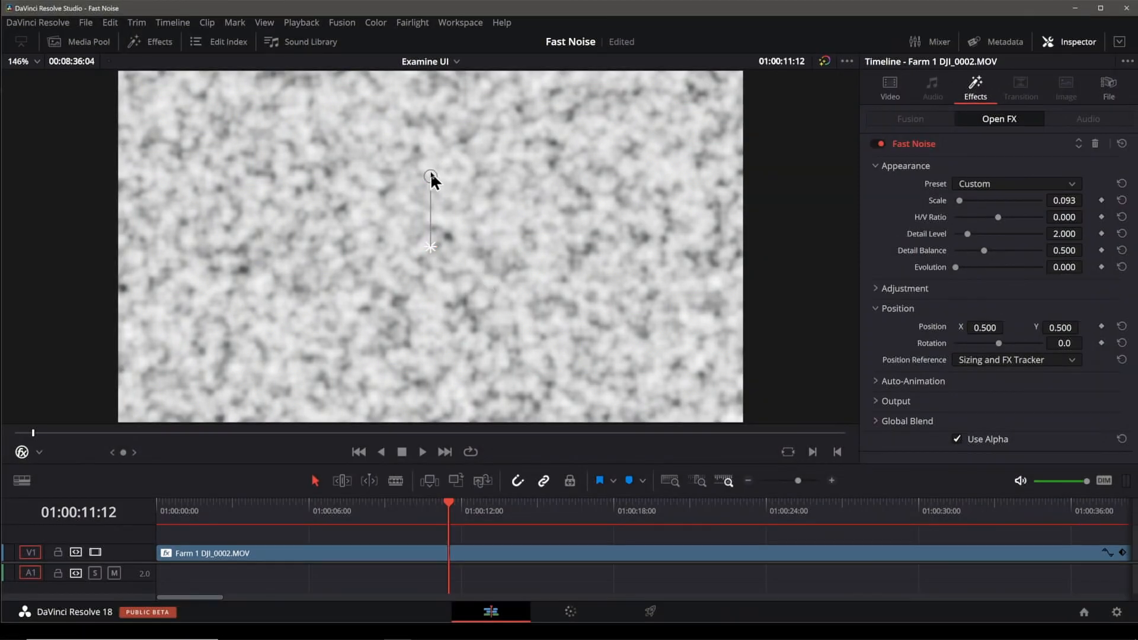
mouse_move(432, 177)
mouse_down()
mouse_move(480, 219)
mouse_move(478, 277)
mouse_move(371, 255)
mouse_move(411, 194)
mouse_move(426, 195)
mouse_up()
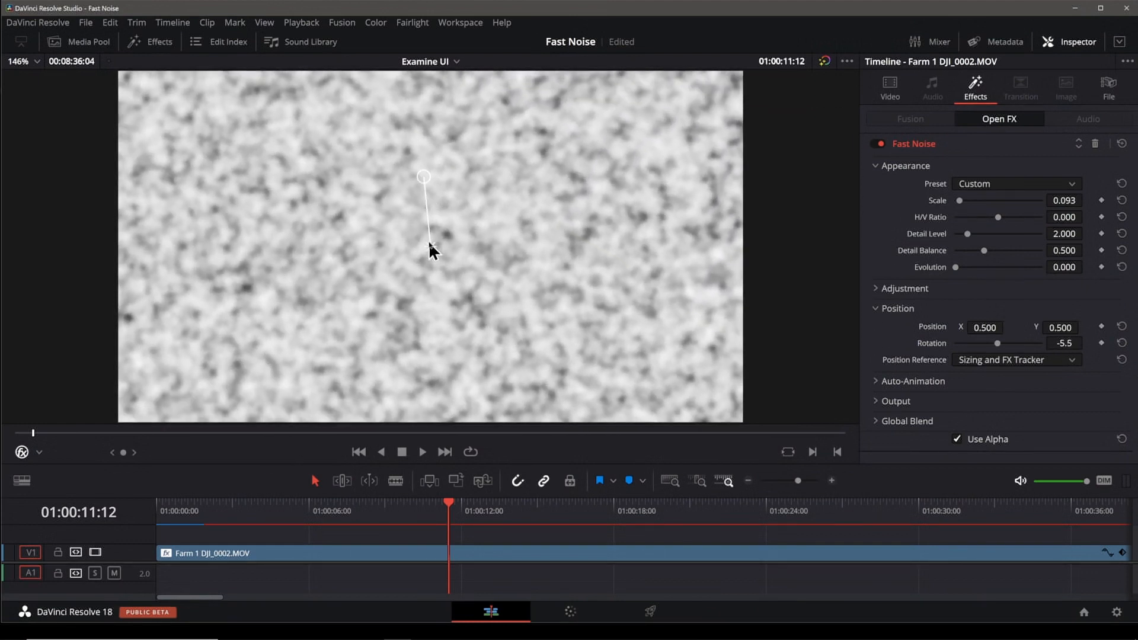
mouse_move(428, 245)
mouse_down()
mouse_move(381, 250)
mouse_move(464, 324)
mouse_move(446, 185)
mouse_move(442, 252)
mouse_up()
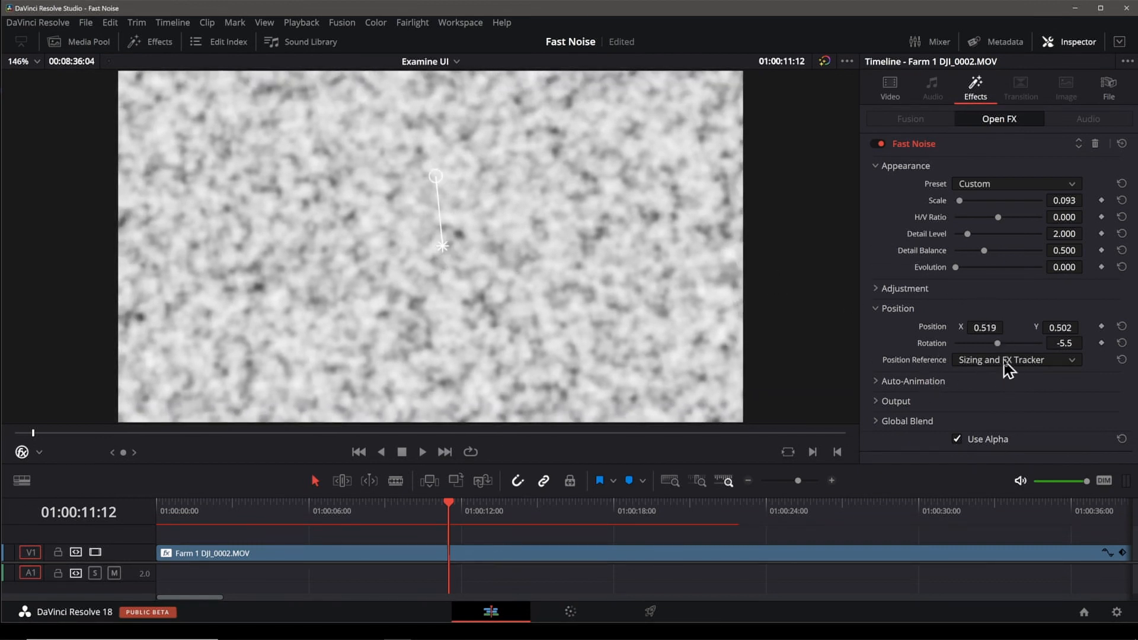
- View the Position Reference options without changing the selection, and collapse the Position settings
click(1023, 369)
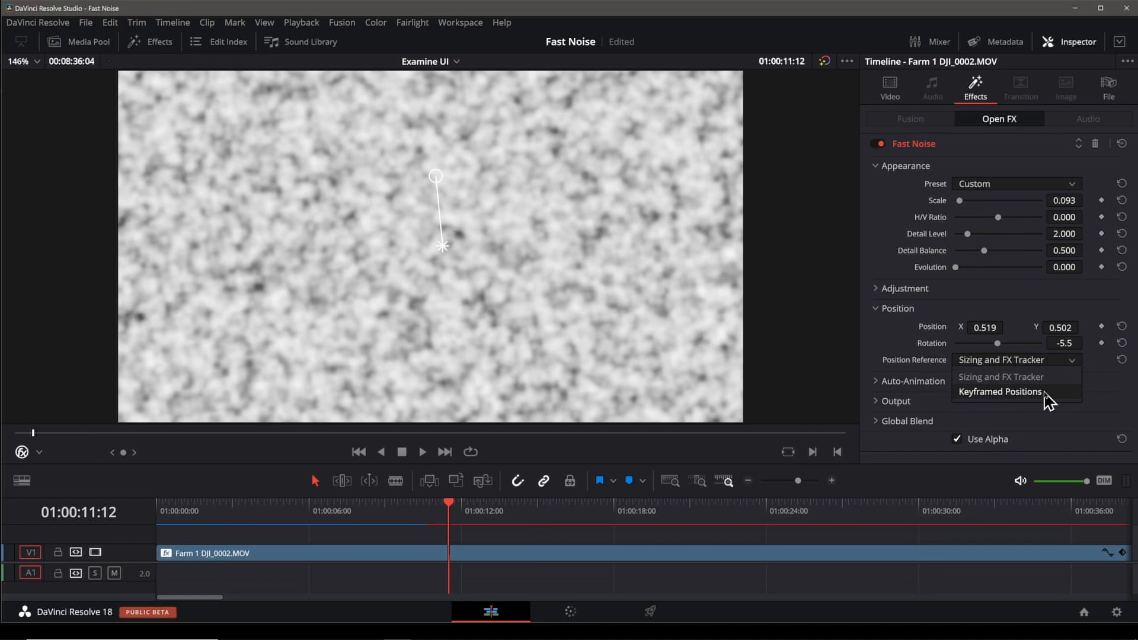
click(876, 314)
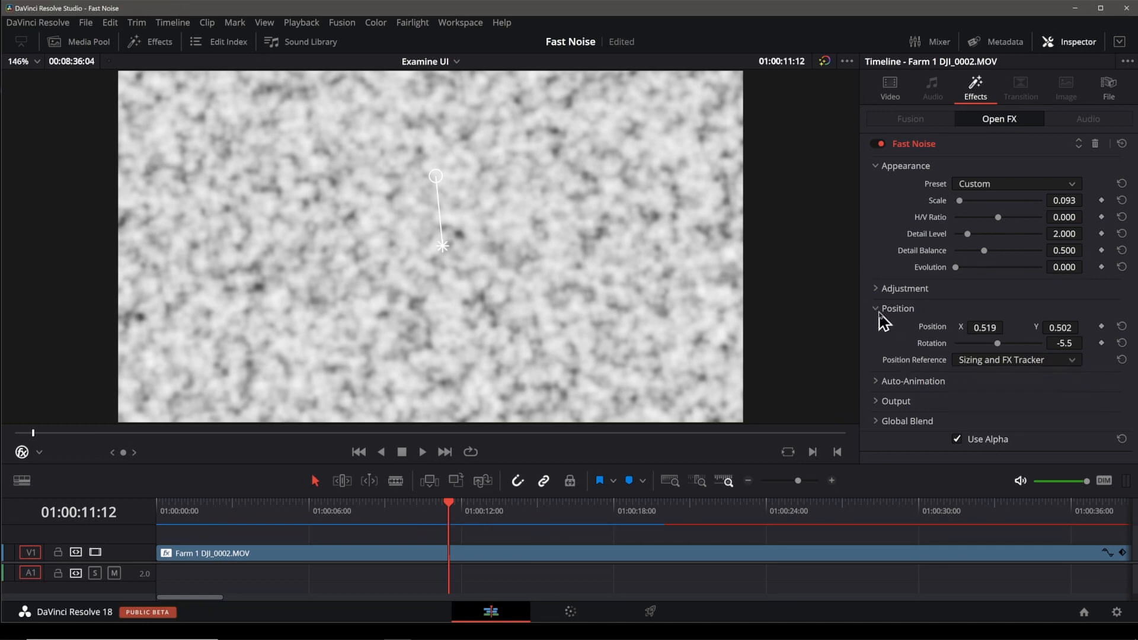
click(878, 318)
- Set the Auto-Animation Seethe to 0.349, scrub to 01:00:29:10, and try Evolution at 0.458 for comparison
click(877, 329)
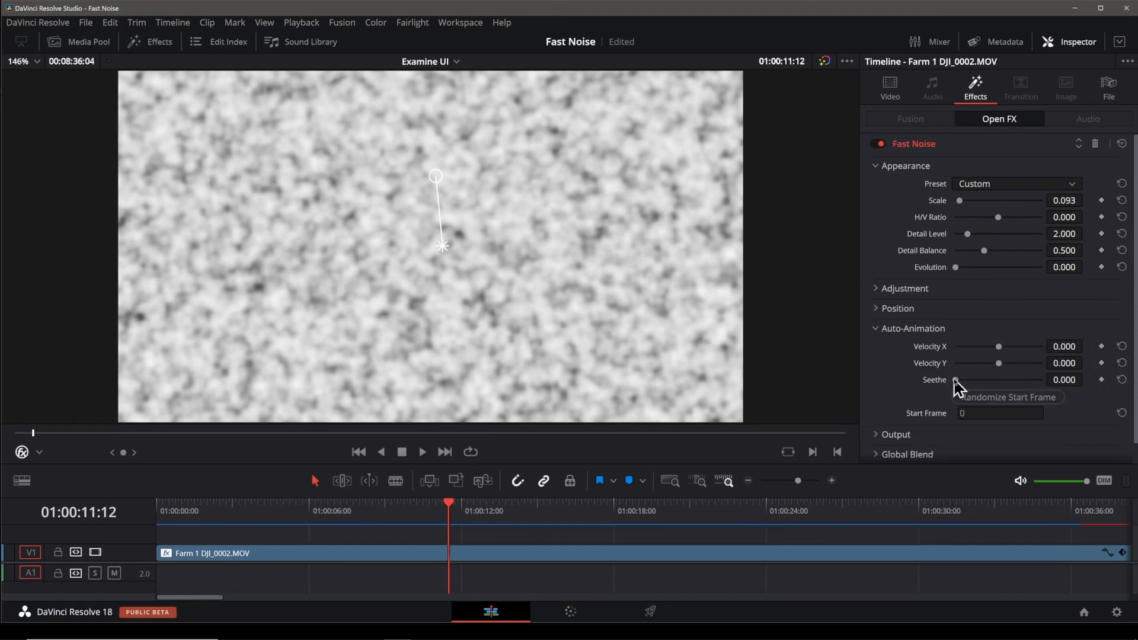
drag(975, 379, 985, 379)
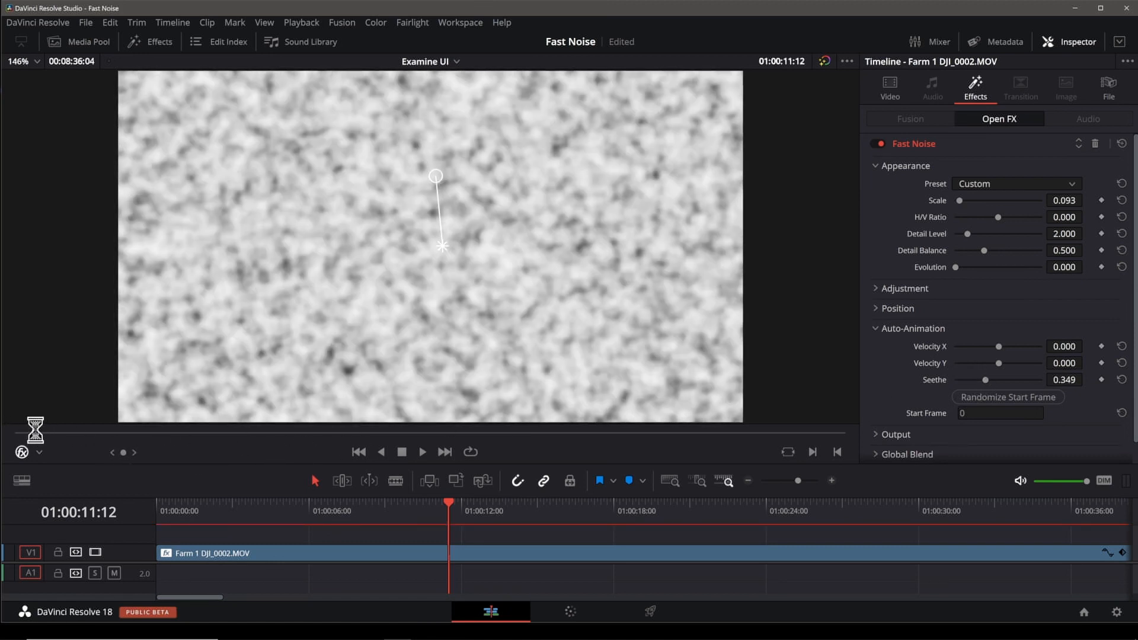
mouse_move(51, 433)
mouse_down()
mouse_move(98, 434)
mouse_move(62, 433)
mouse_up()
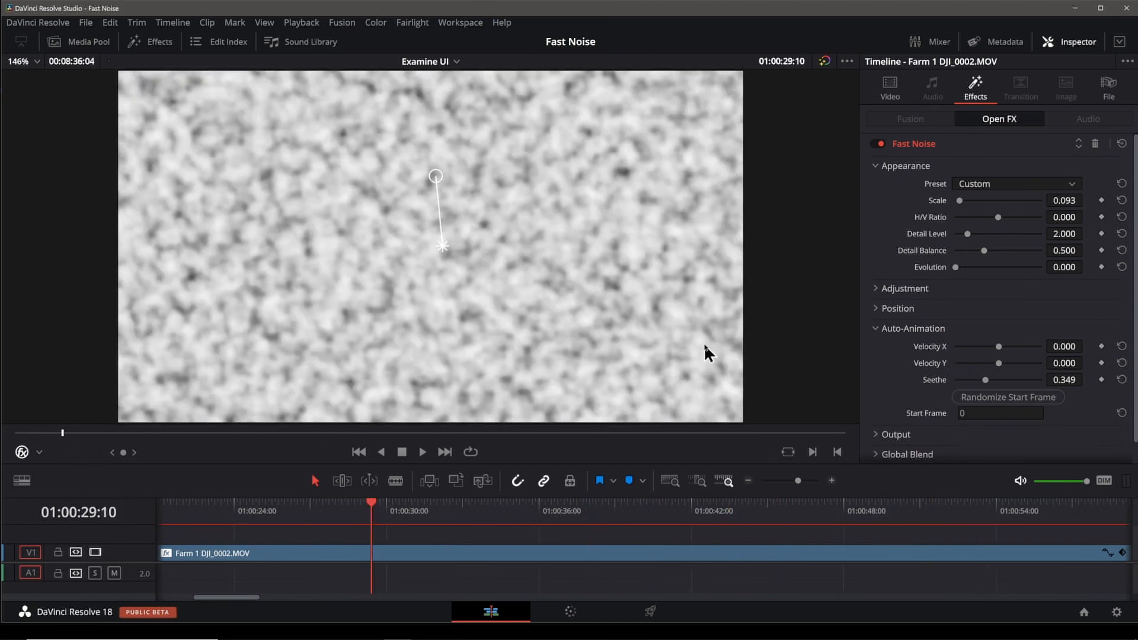
mouse_move(1011, 274)
mouse_down()
mouse_move(1039, 285)
mouse_move(998, 290)
mouse_up()
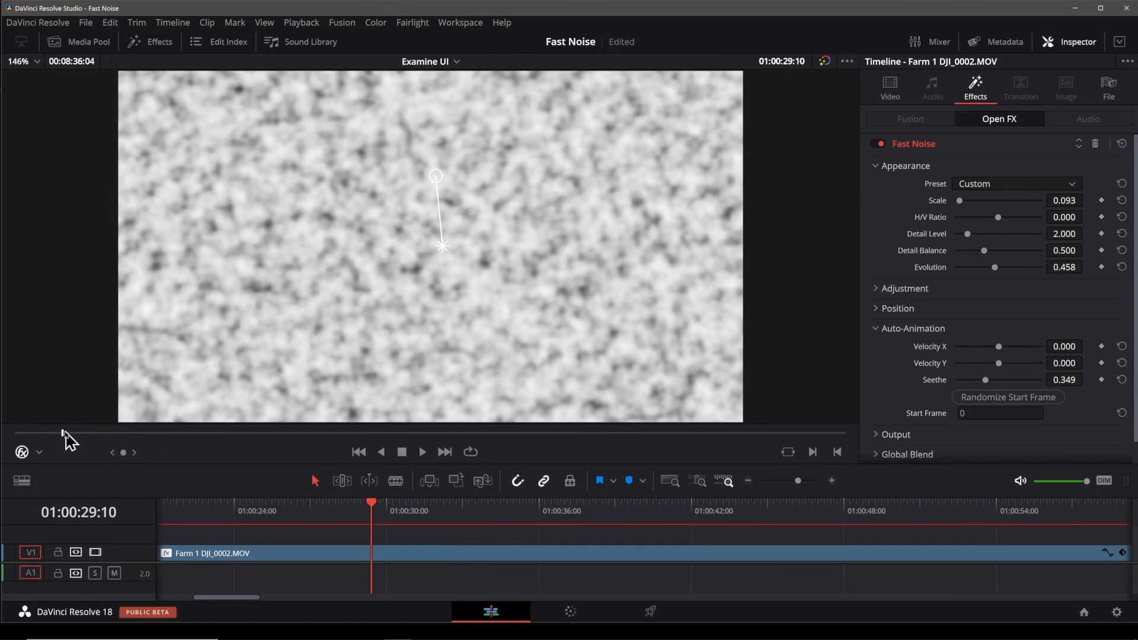
mouse_move(63, 433)
mouse_down()
mouse_move(88, 435)
mouse_move(62, 433)
mouse_up()
- Lower Seethe to 0.197 with the timeline playing, and try Velocity Y at -0.244 before resetting it
drag(987, 383, 962, 385)
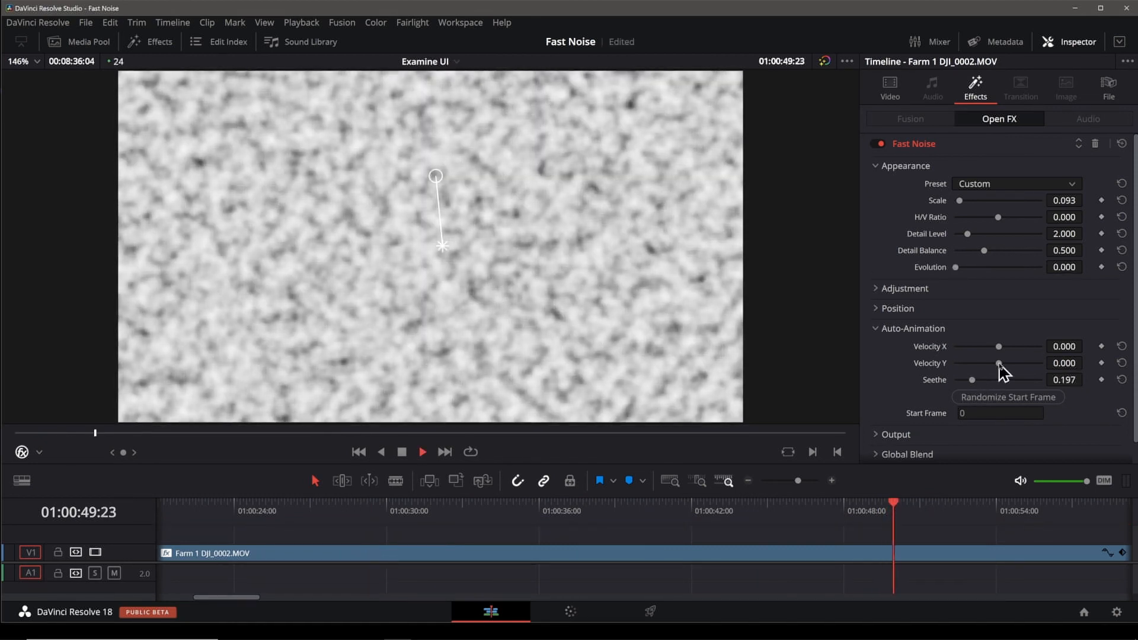
mouse_move(999, 364)
mouse_down()
mouse_move(1032, 367)
mouse_move(988, 352)
mouse_move(1009, 348)
mouse_move(982, 364)
mouse_move(1004, 364)
mouse_move(977, 367)
mouse_up()
click(1122, 363)
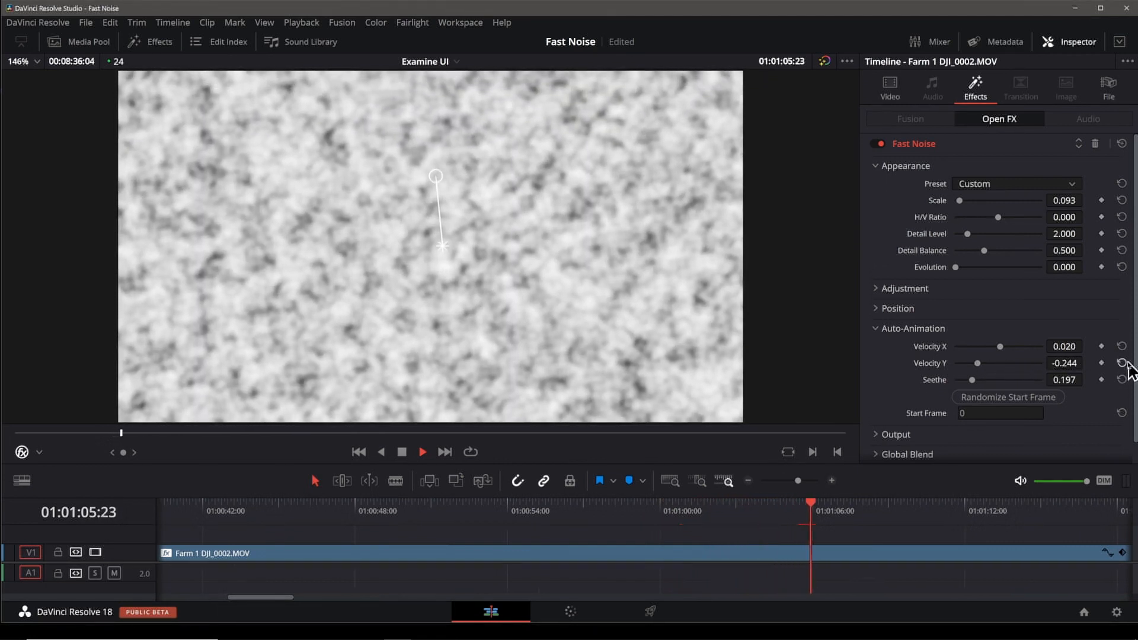
- Reset the Auto-Animation Velocity Y, Velocity X and Seethe to their defaults, and collapse the Auto-Animation settings
click(1122, 363)
click(1122, 346)
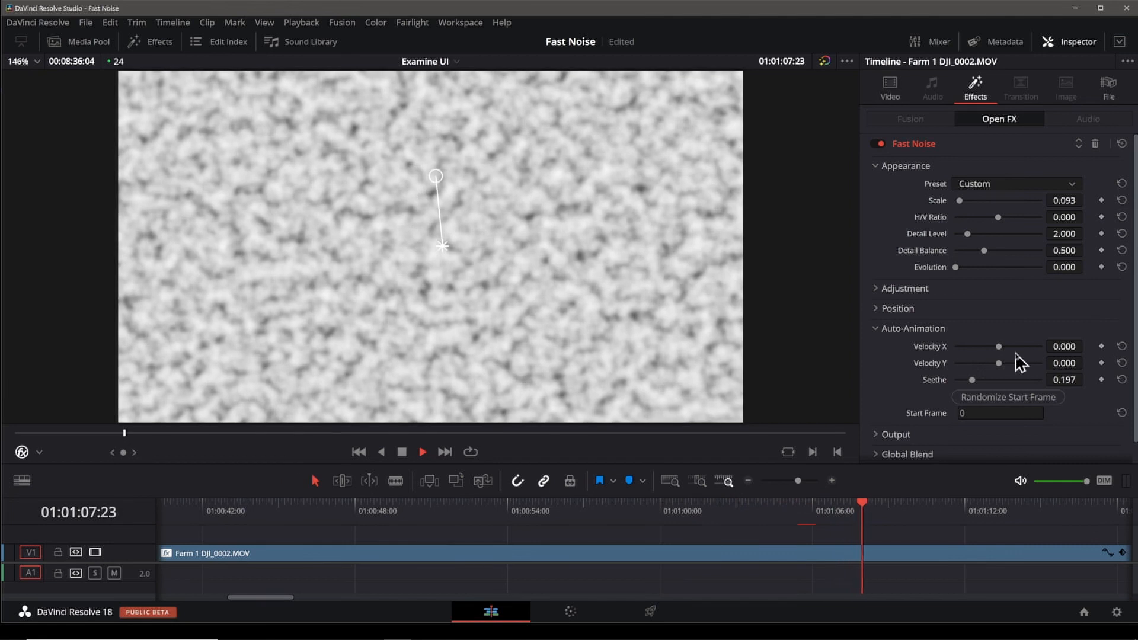
click(1122, 379)
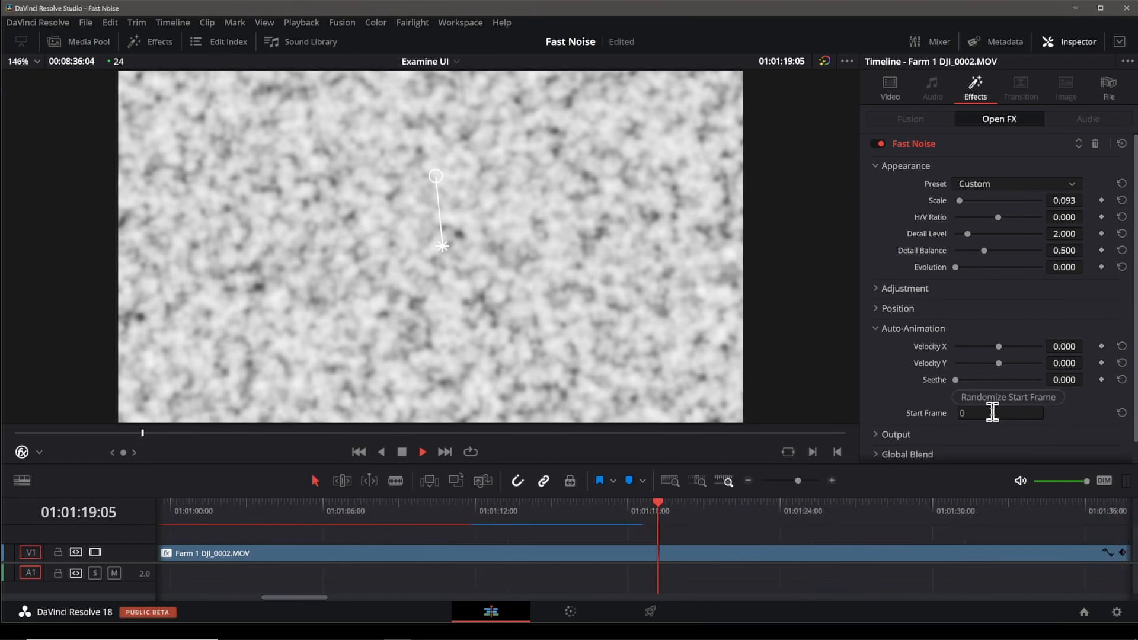
click(877, 331)
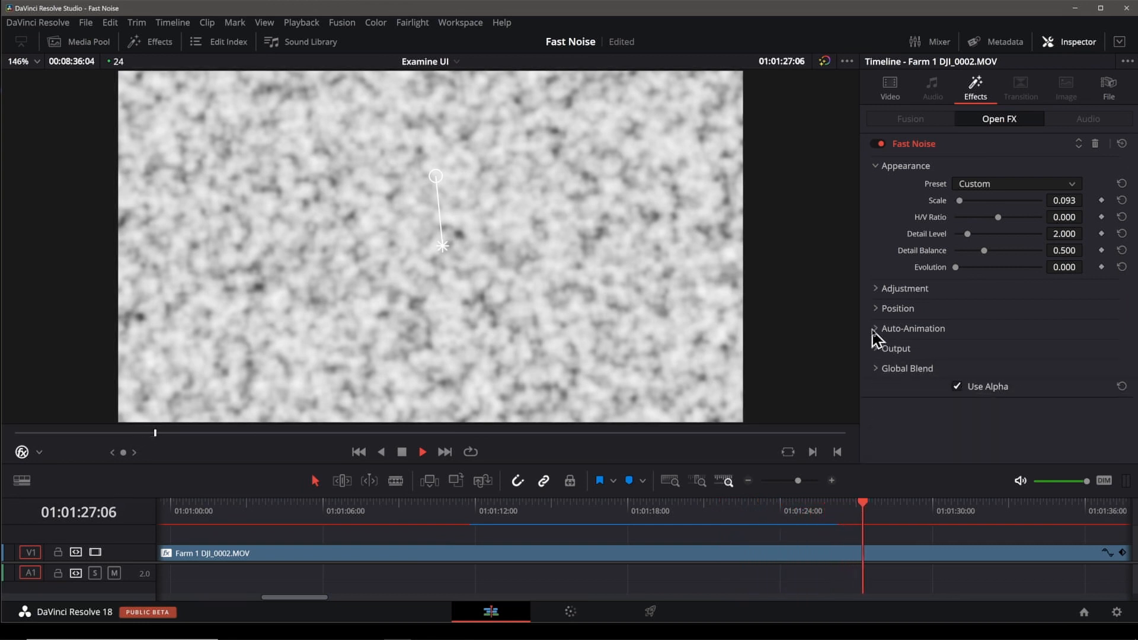
- Lower the Fast Noise Global Blend to 0.512 and collapse the Global Blend settings
click(876, 369)
click(1011, 387)
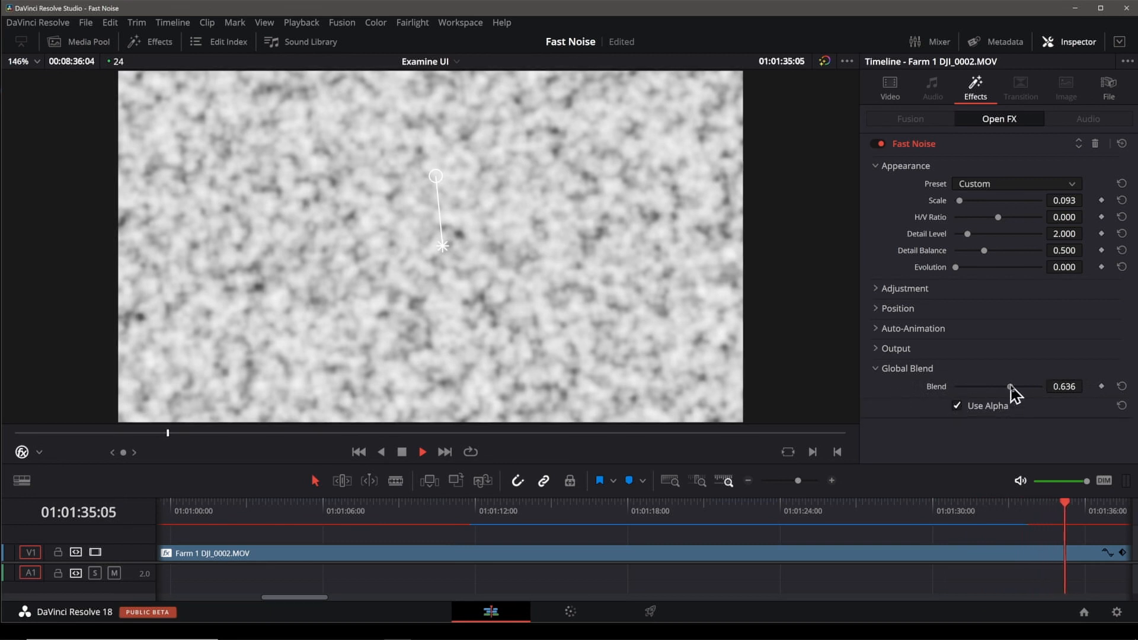
mouse_move(1009, 387)
mouse_down()
mouse_move(935, 392)
mouse_move(998, 386)
mouse_up()
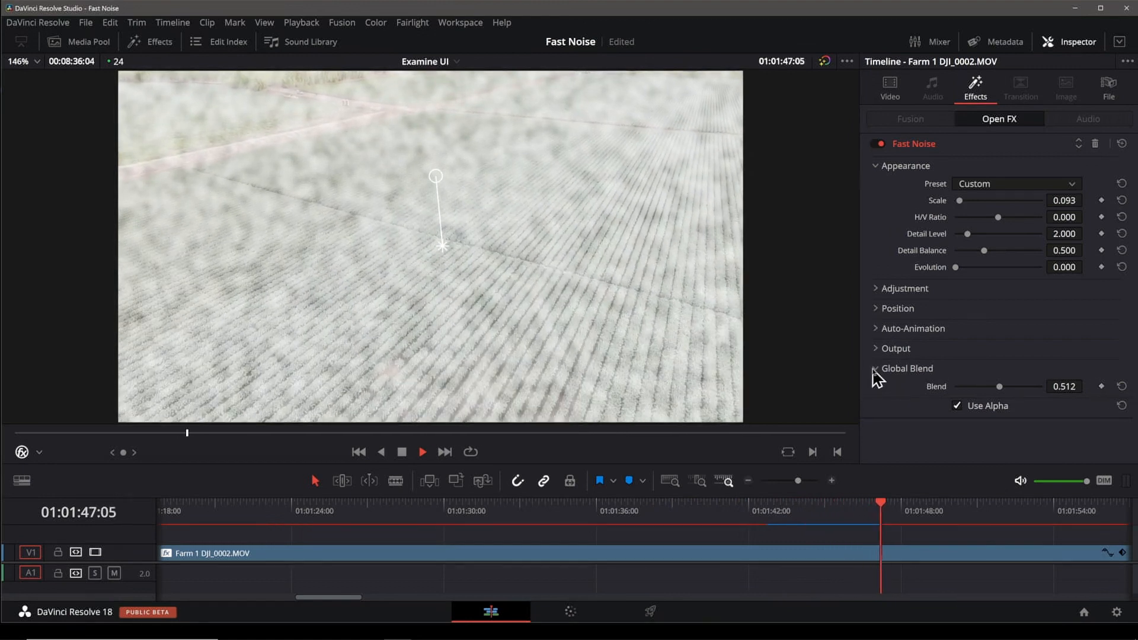
click(875, 369)
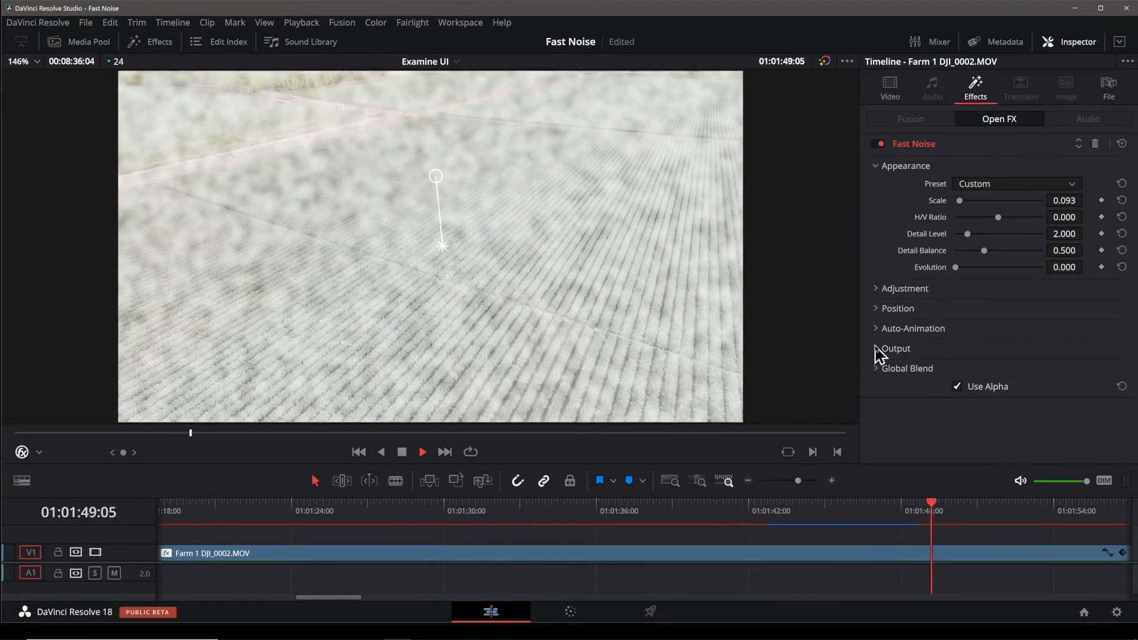
- Turn off Preview Noise, and try the Use to Warp Image output before returning to Composite Onto Clip
click(875, 353)
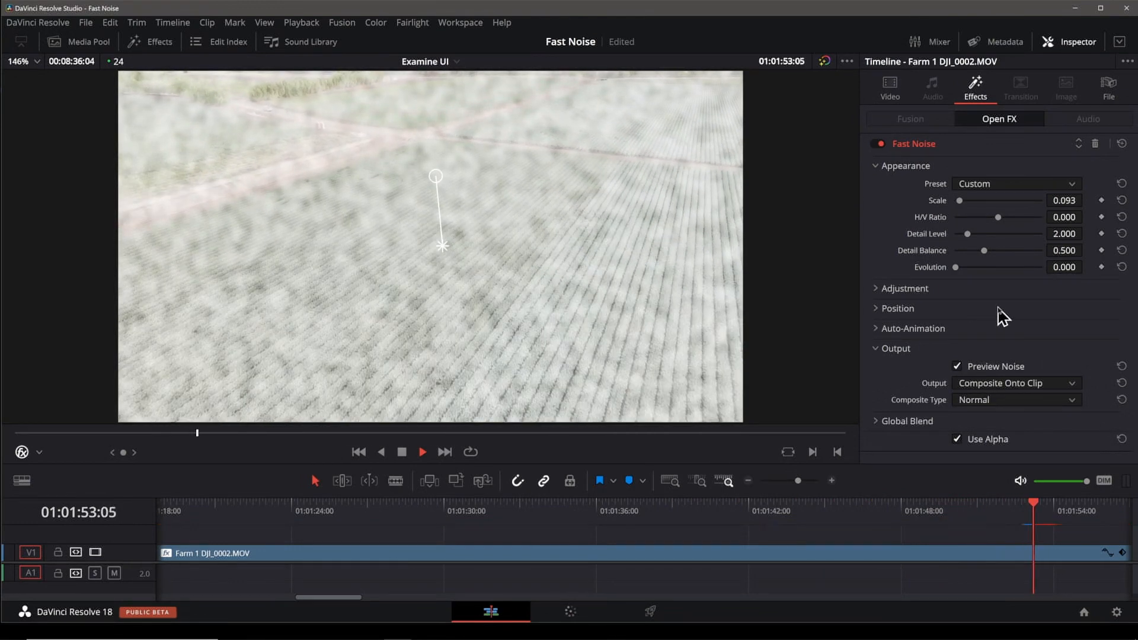
click(955, 367)
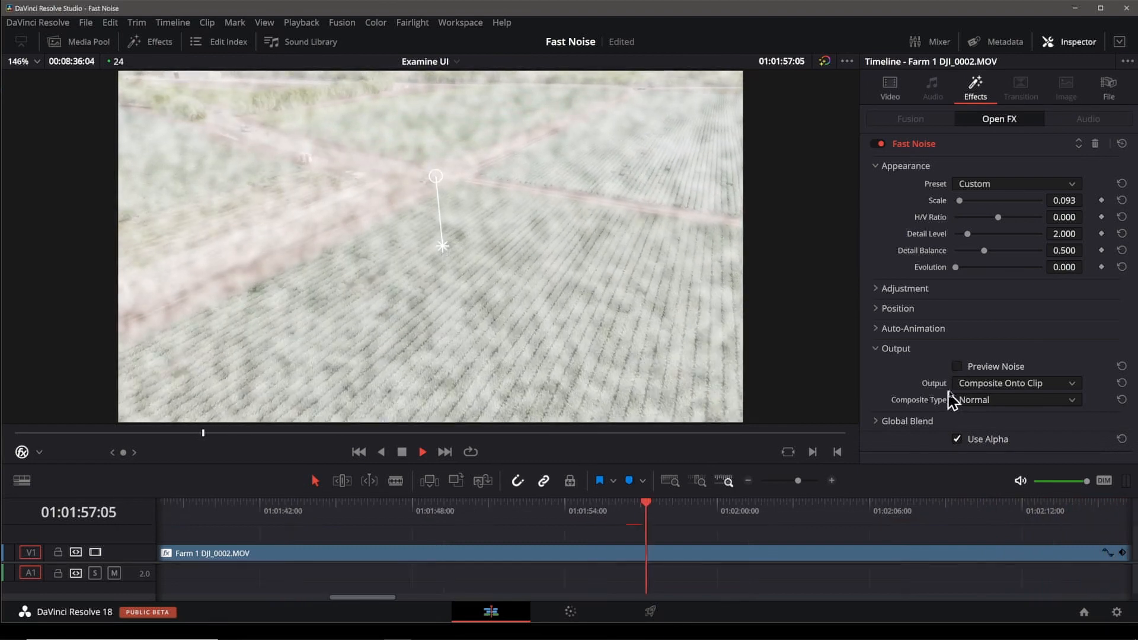
click(1037, 385)
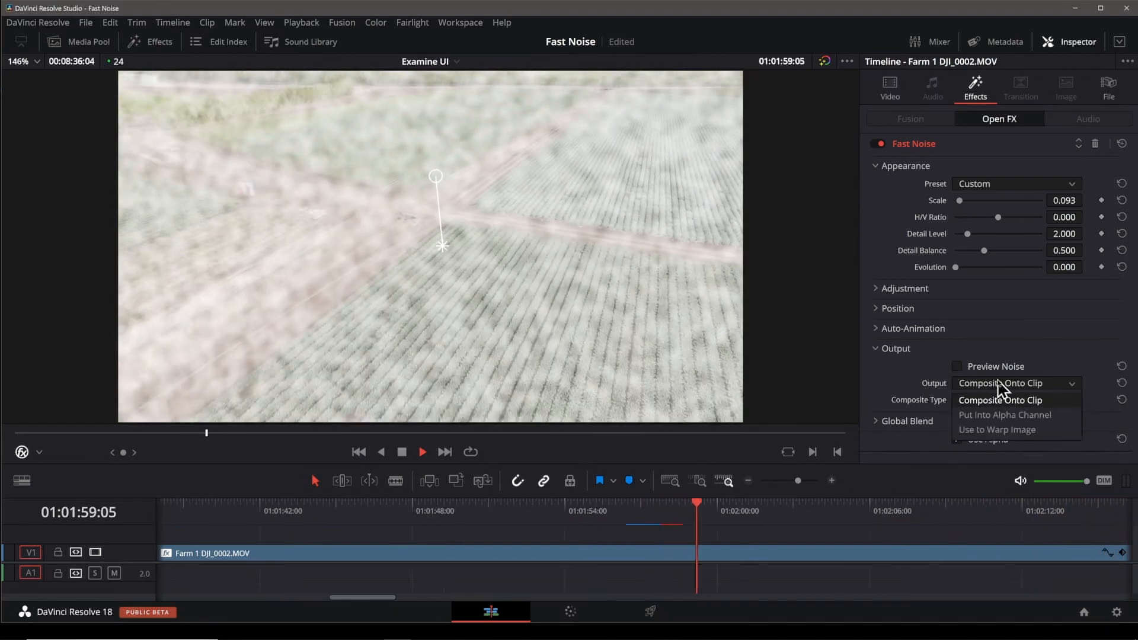
click(997, 429)
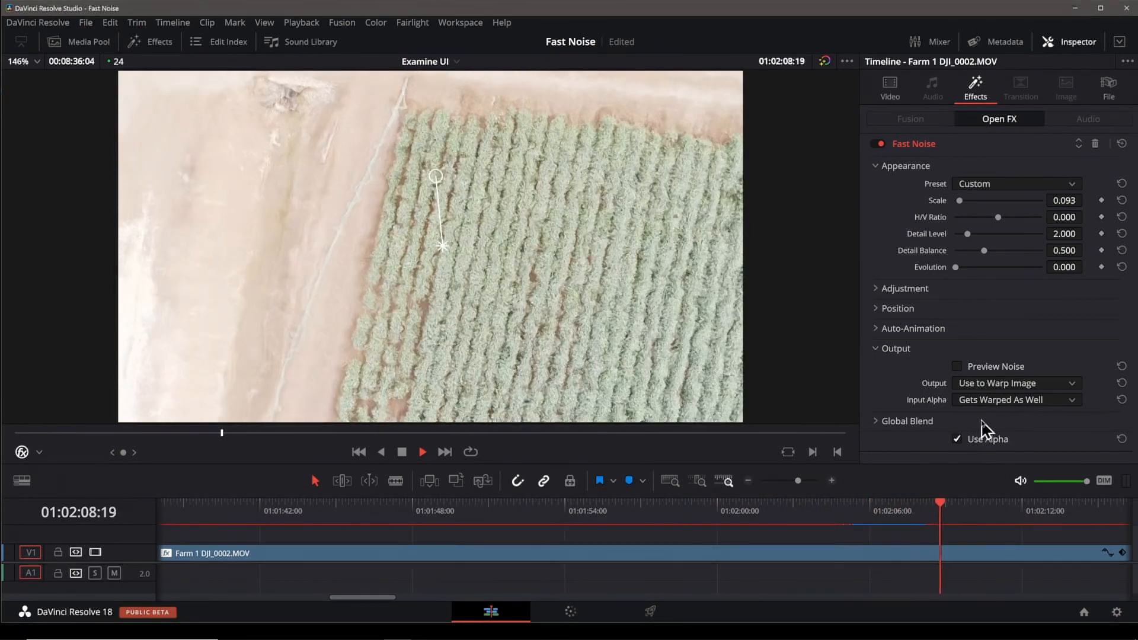
click(1009, 401)
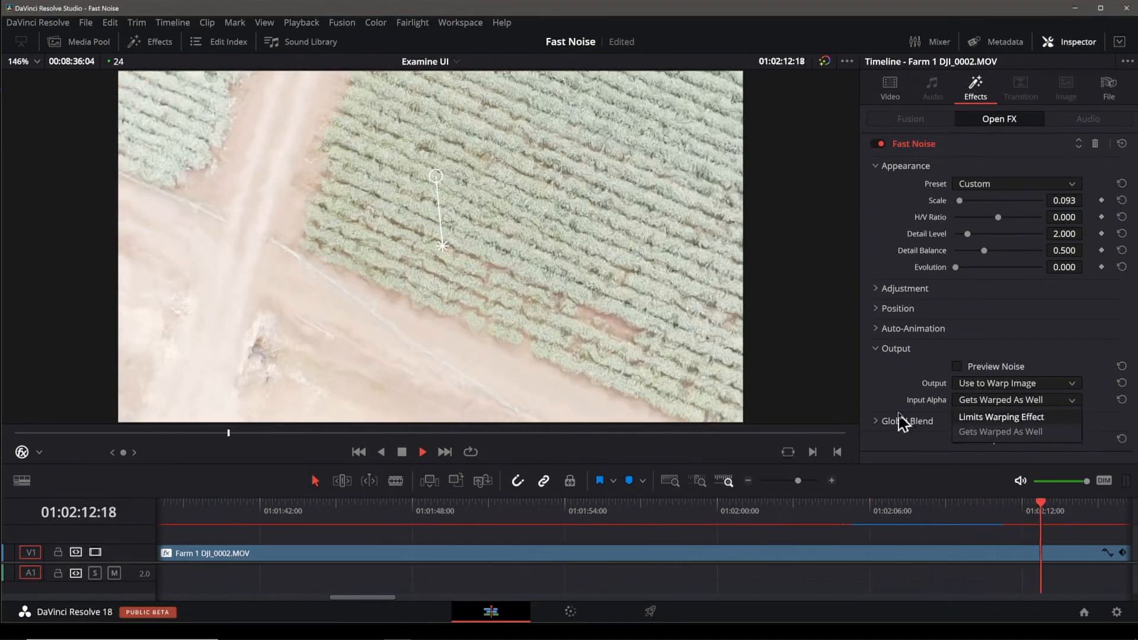
click(990, 385)
click(995, 400)
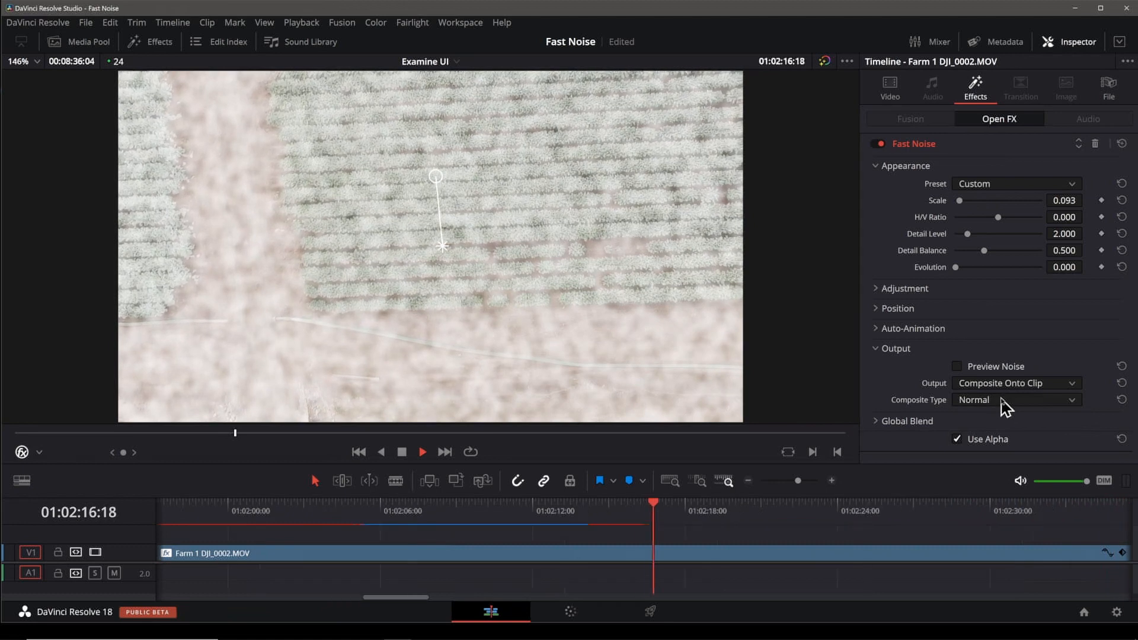
- Try the Softlight, Difference and Add composite types for the noise, and return to Normal
click(1013, 401)
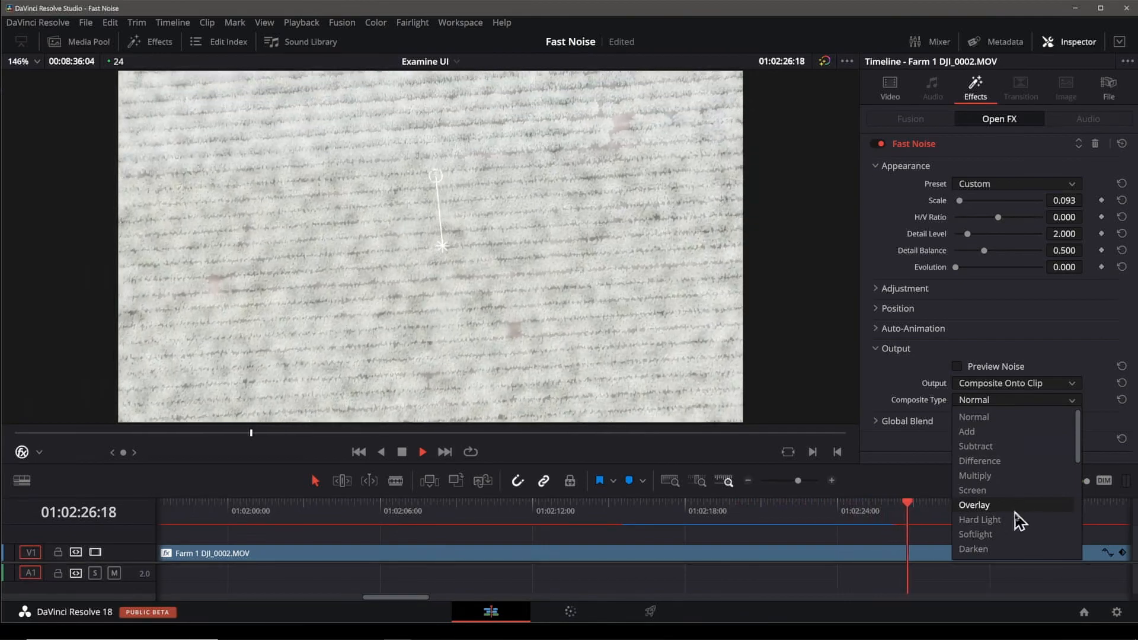
click(1025, 539)
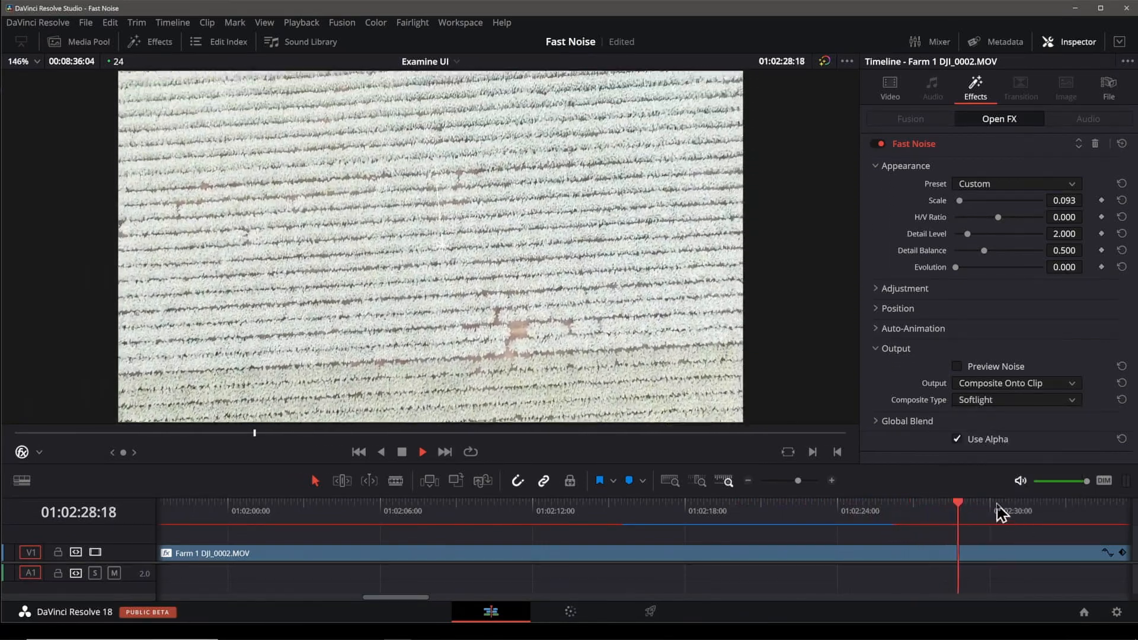
click(1003, 400)
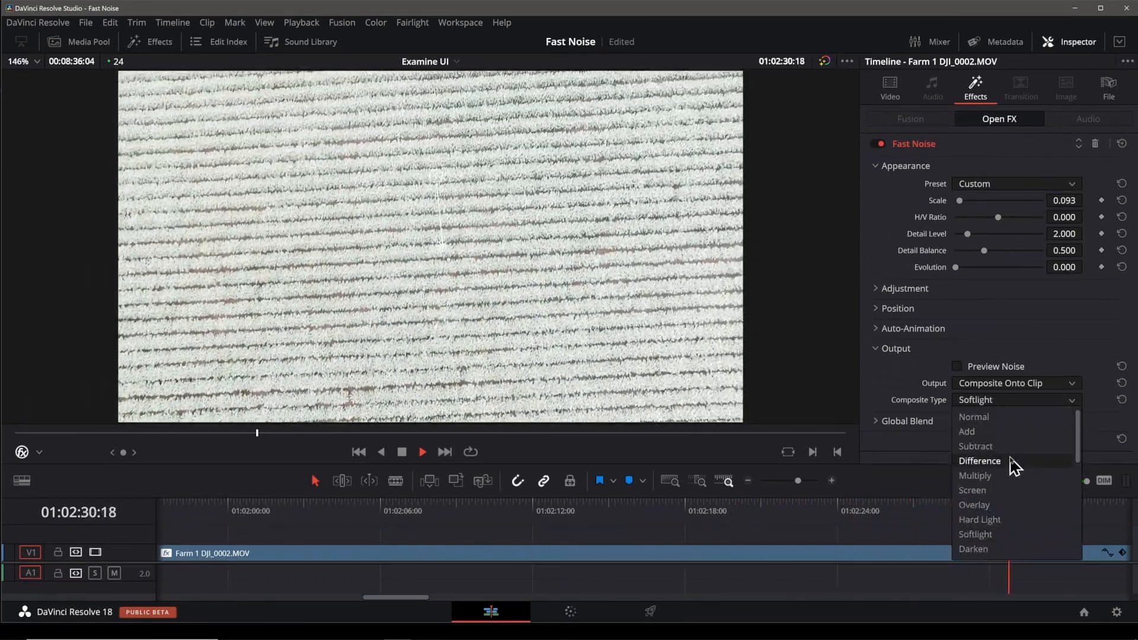
click(1010, 461)
click(1009, 407)
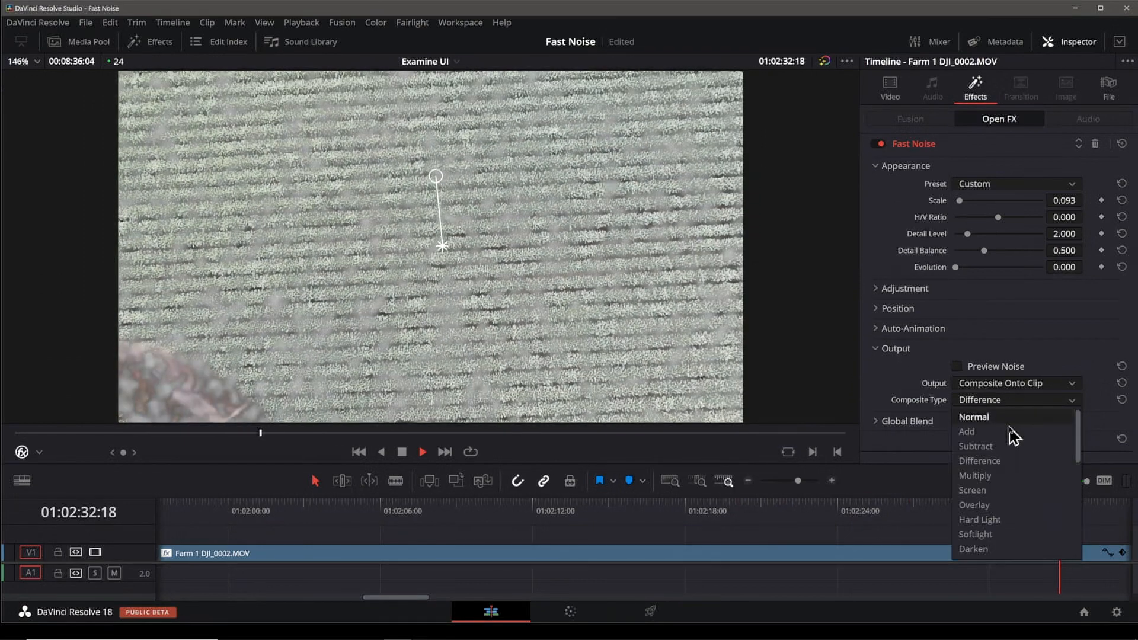
click(1011, 432)
click(1011, 405)
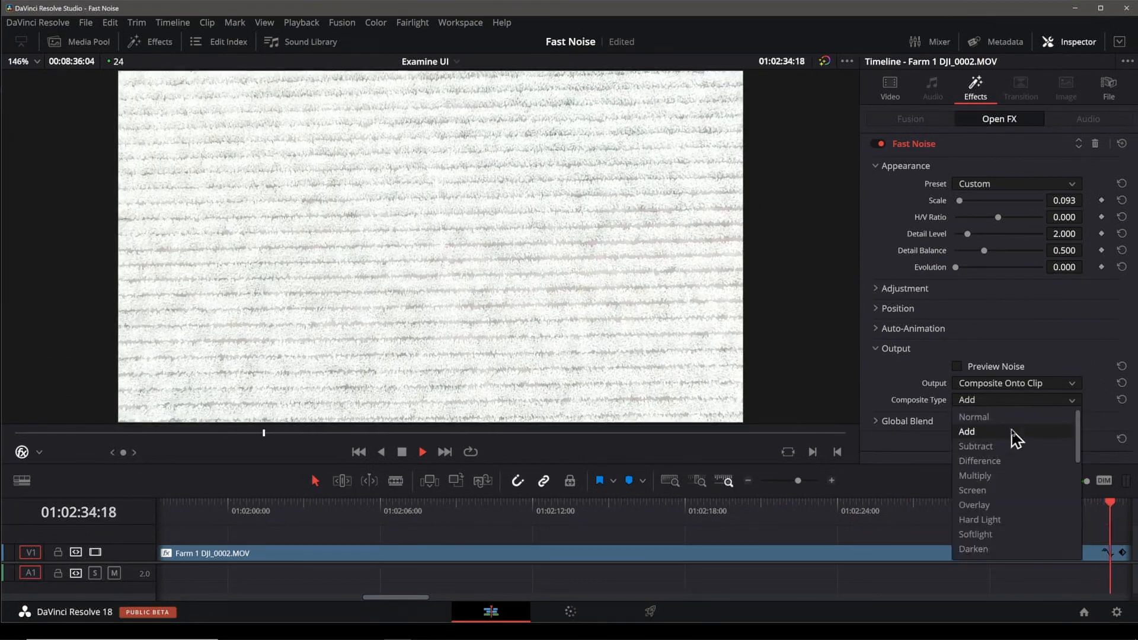
click(1011, 420)
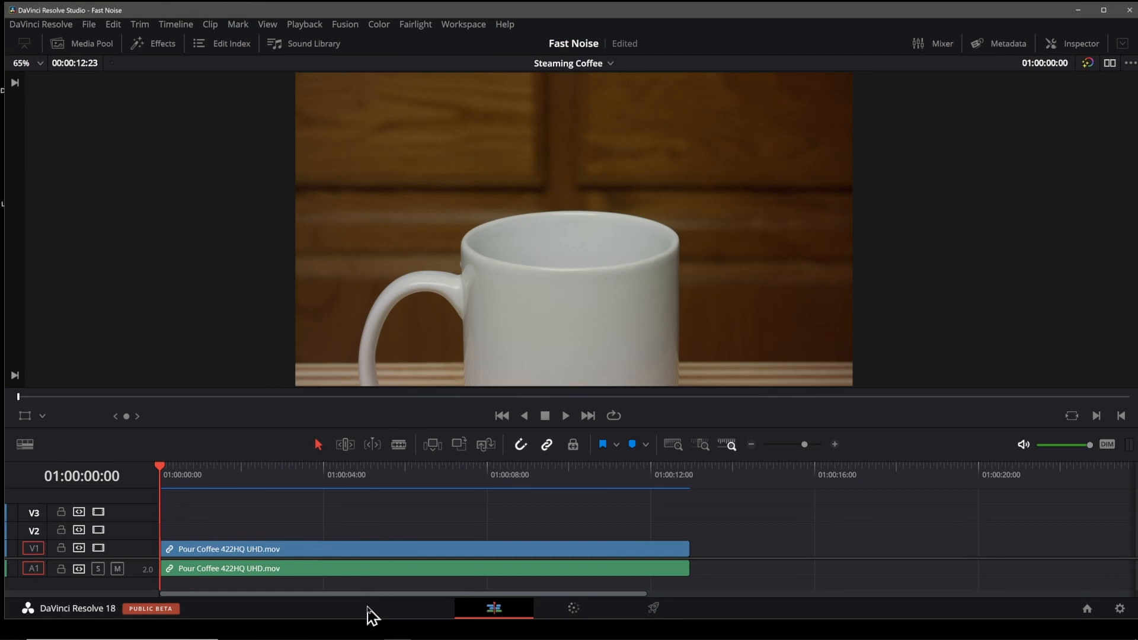
- Play the Steaming Coffee timeline through twice, returning to its start after each playback
key(space)
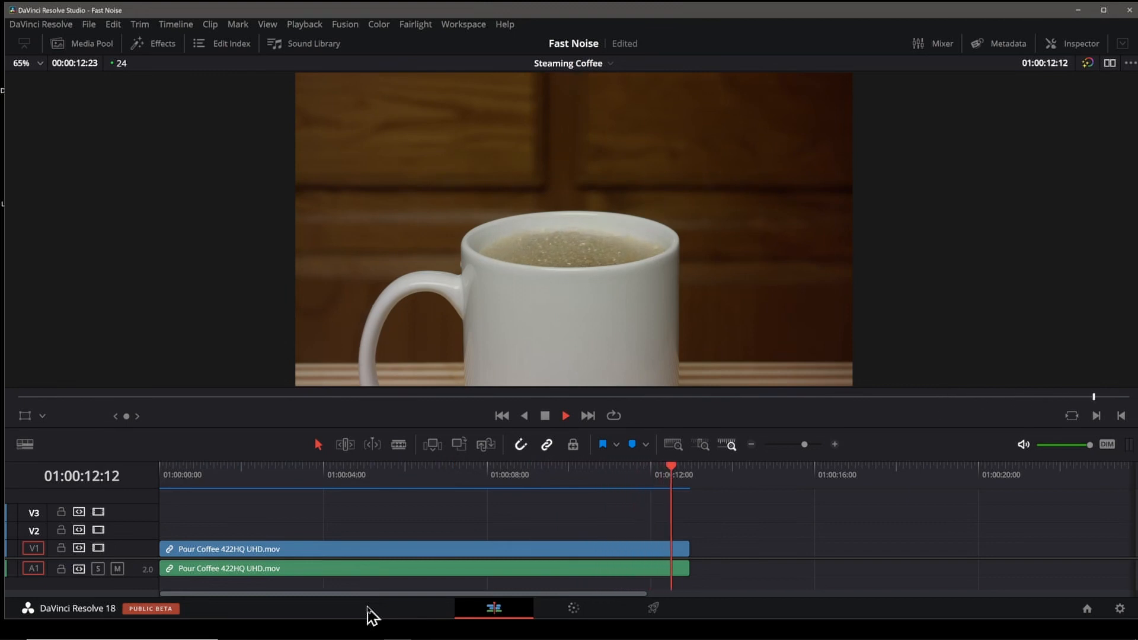
key(Home)
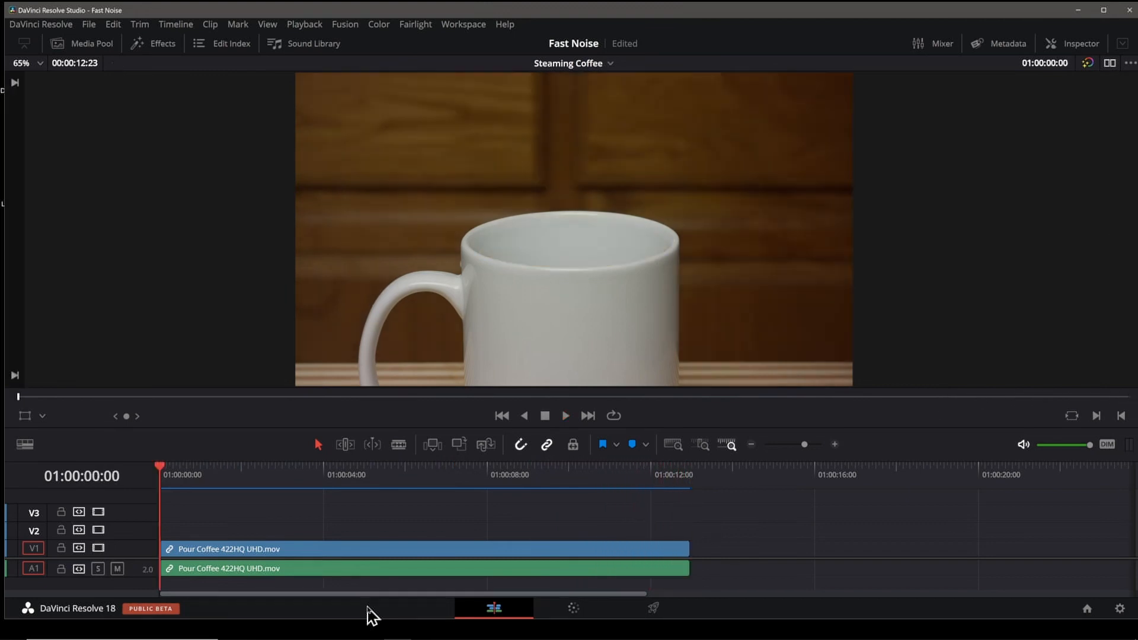
key(space)
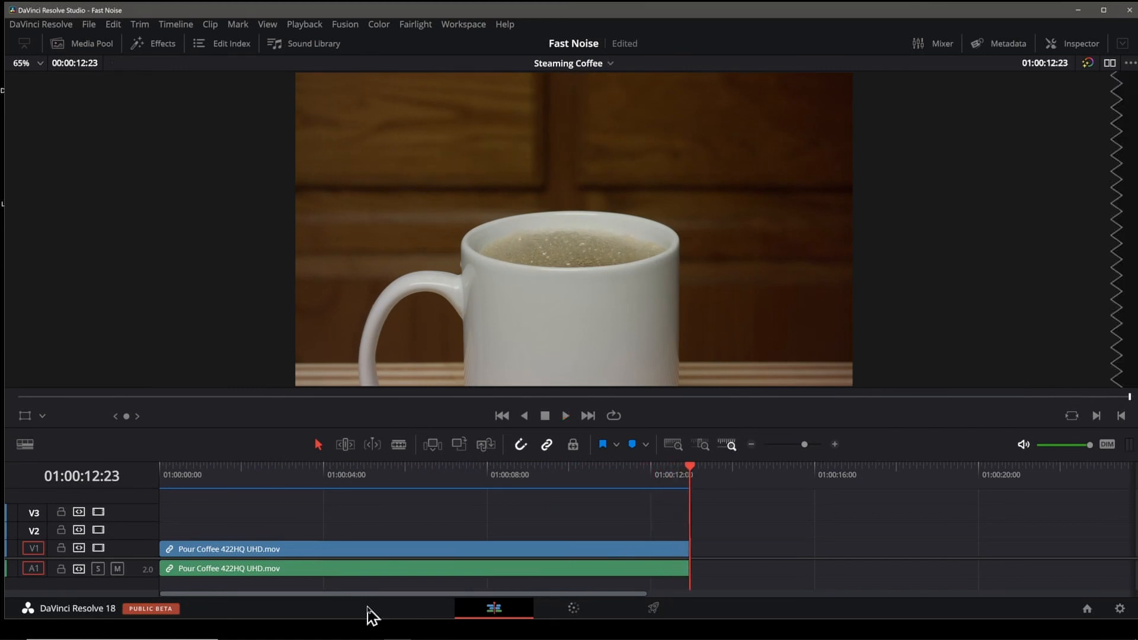
key(Home)
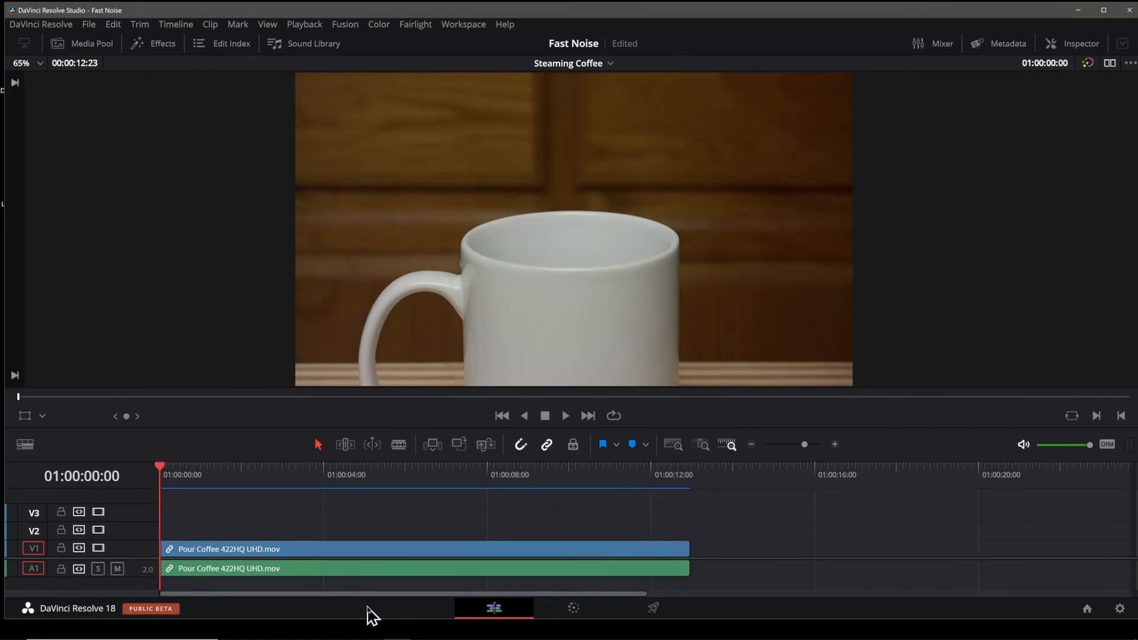
- Switch to the Color page, go to 01:00:12:00 and display the Power Window above the mug
click(582, 614)
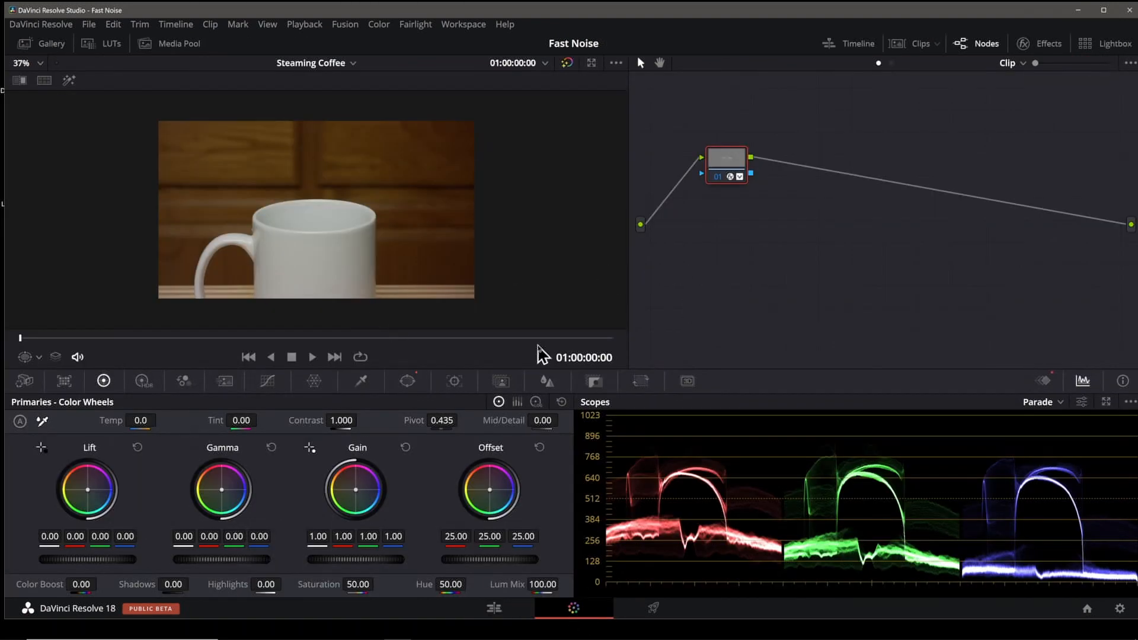
click(570, 338)
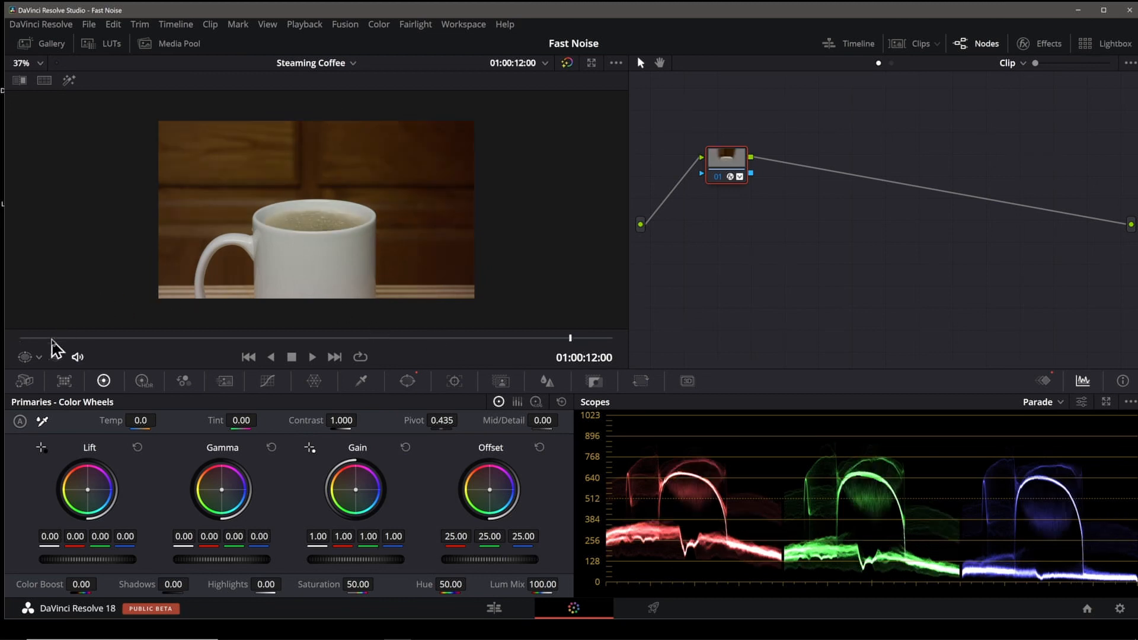
click(39, 357)
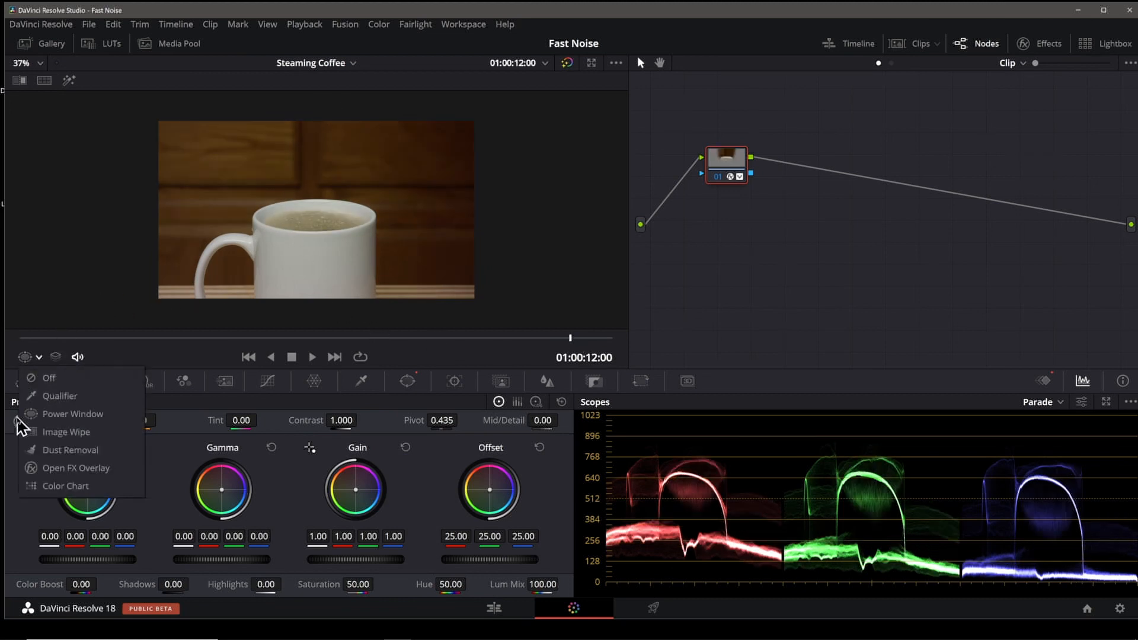
click(42, 413)
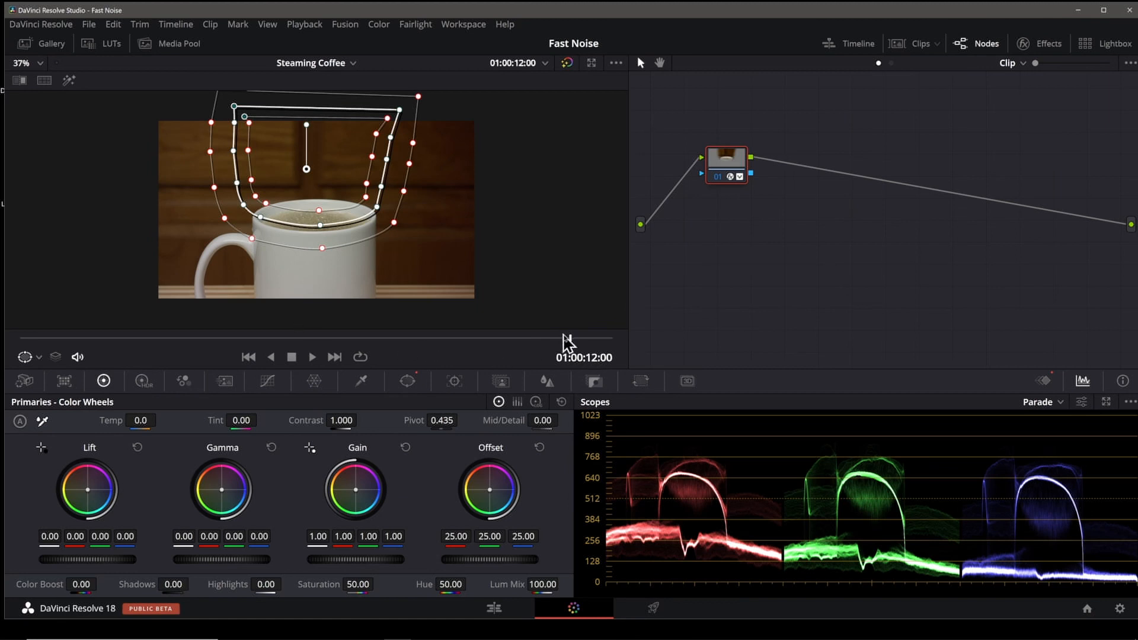
- Check the Power Window against the pouring coffee at 01:00:09:11, and turn the viewer overlay off
drag(579, 348, 457, 362)
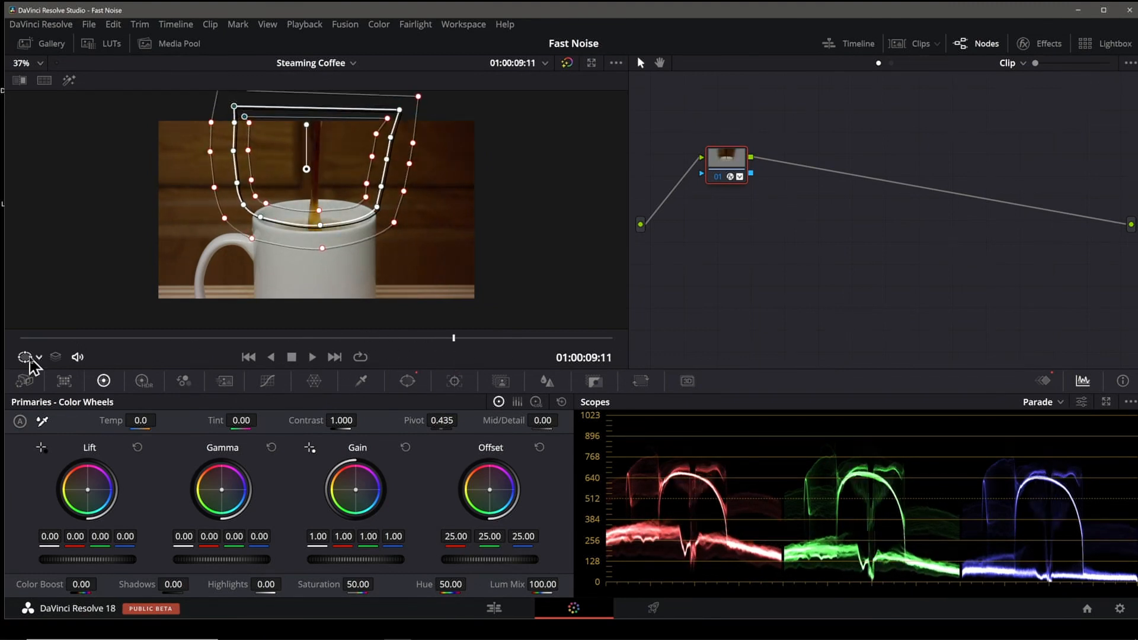
click(39, 357)
click(31, 378)
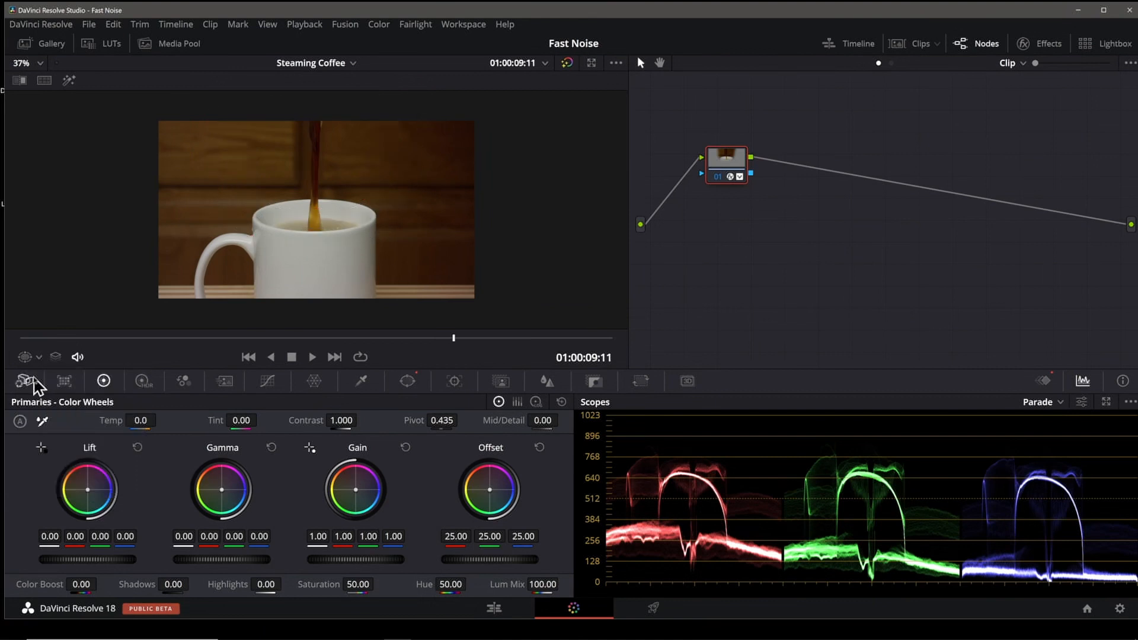
- Enable the Fast Noise effect on node 01 and scrub the clip back to 01:00:00:00
click(1042, 45)
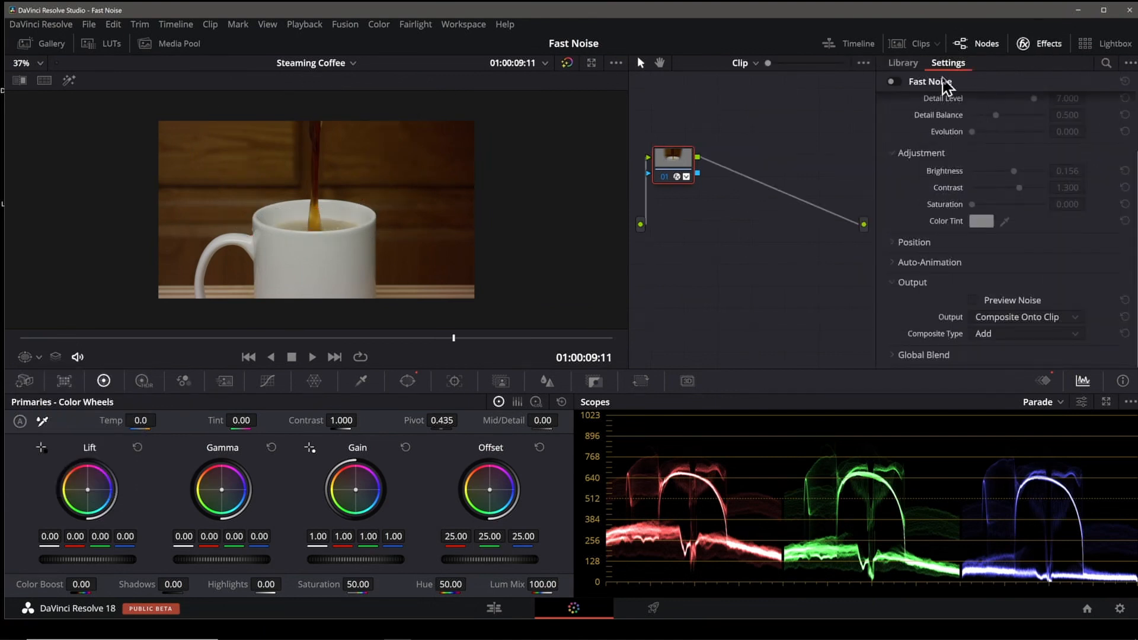
scroll(921, 157, up, 3)
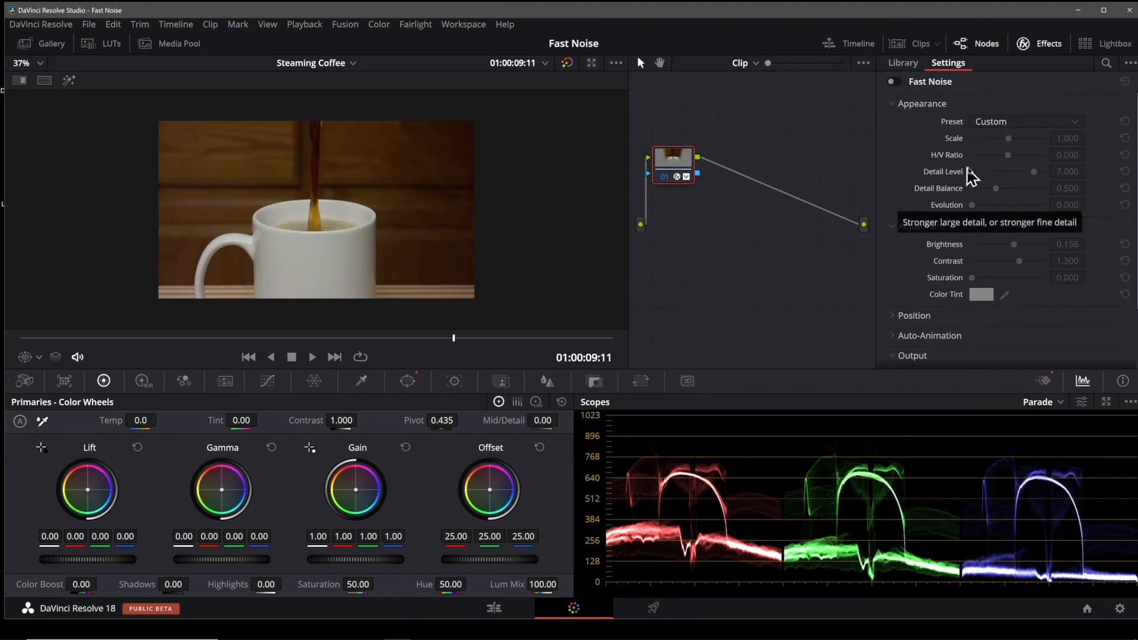
click(890, 82)
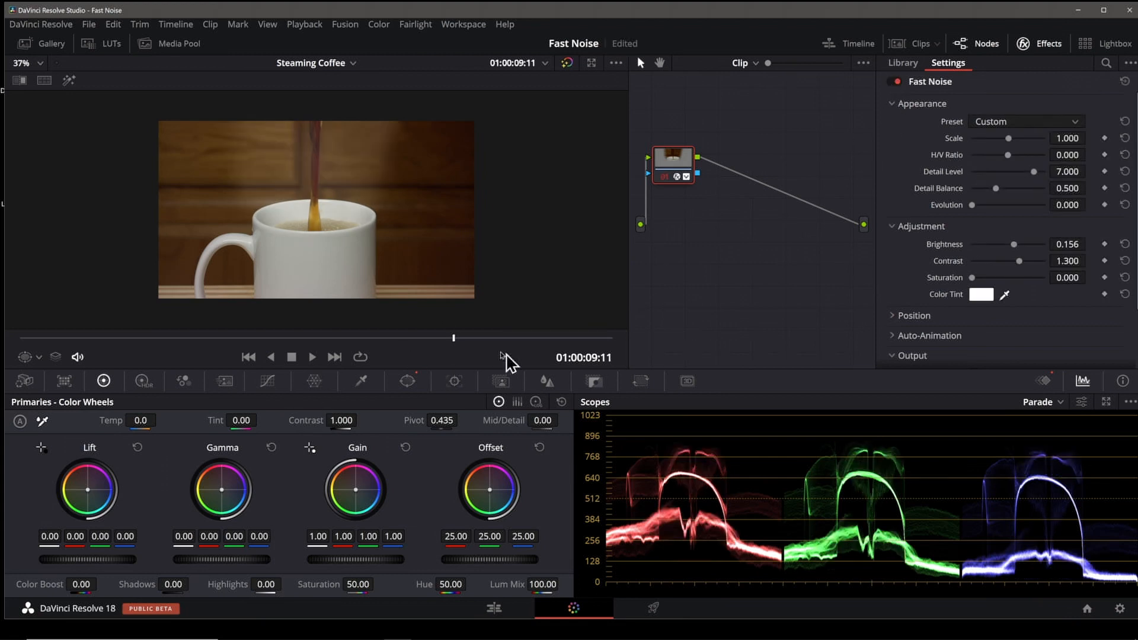
drag(454, 339, 4, 350)
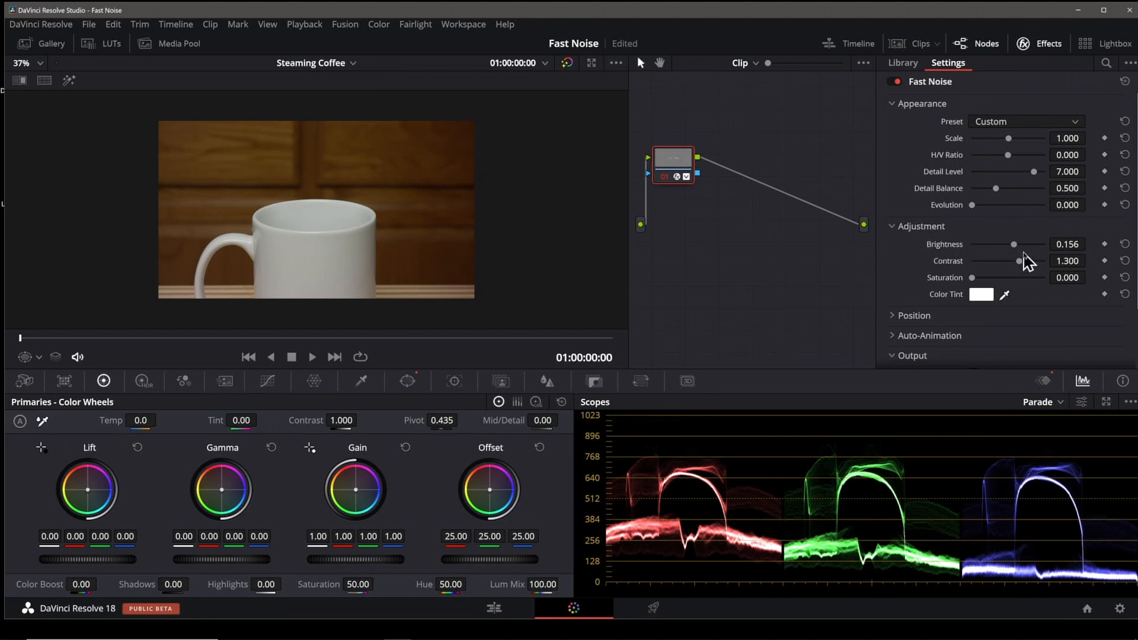
- Review the Position and Auto-Animation settings of the steam's Fast Noise, collapsing each section after viewing it
click(900, 316)
scroll(887, 264, down, 3)
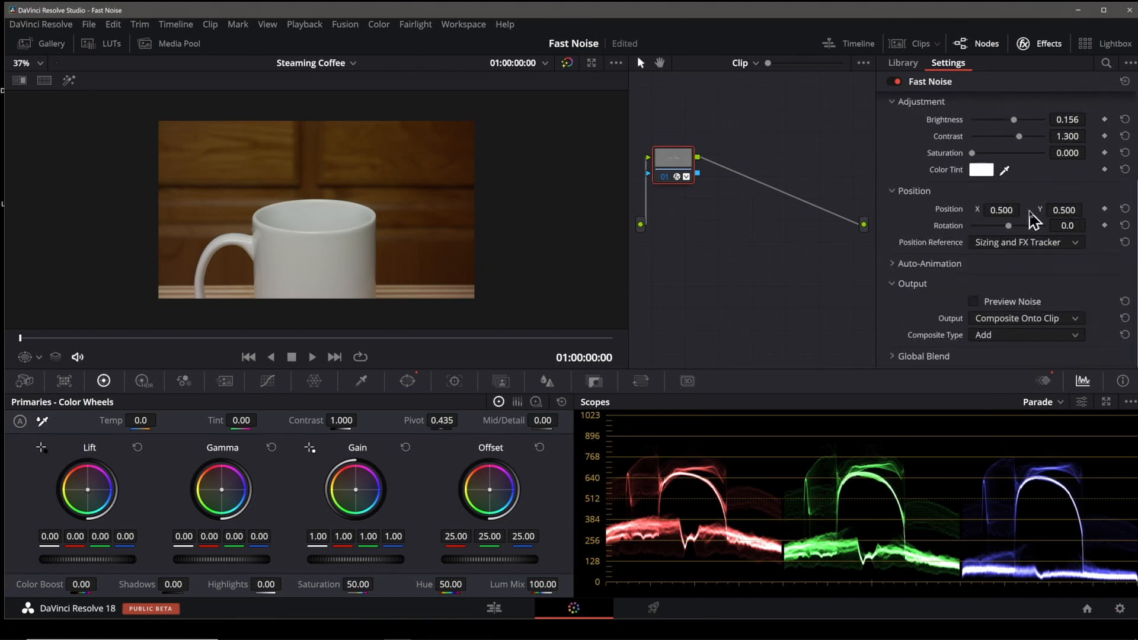
click(912, 191)
click(892, 263)
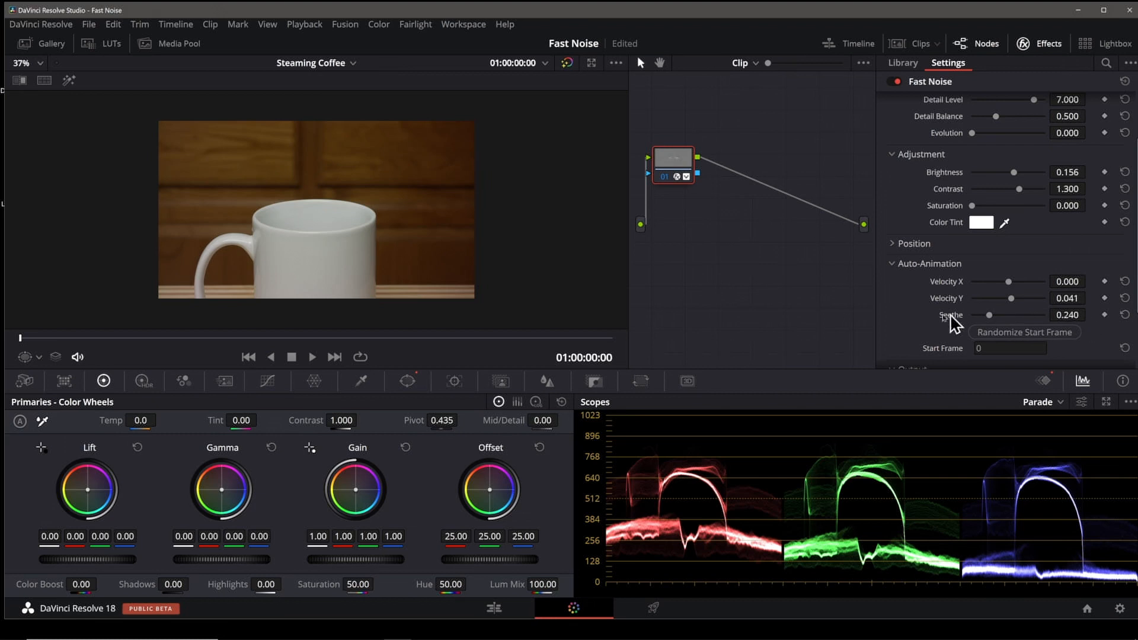
click(892, 265)
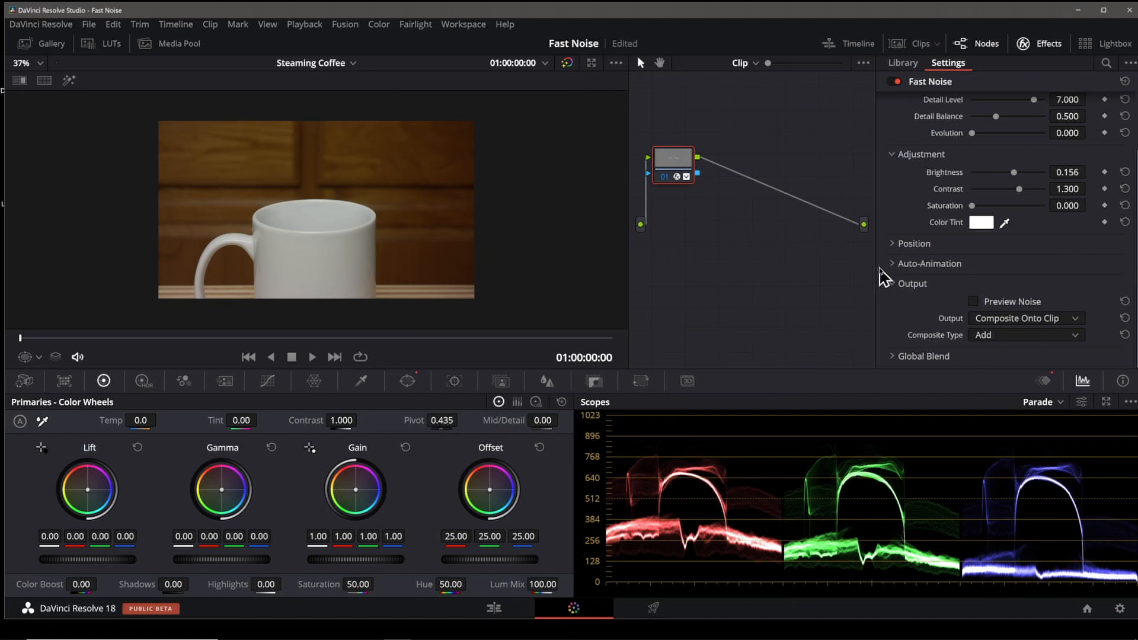
- Expand Global Blend, set the steam's Blend to 0.159 while watching the pouring coffee, and return the playhead to 01:00:00:00
click(891, 357)
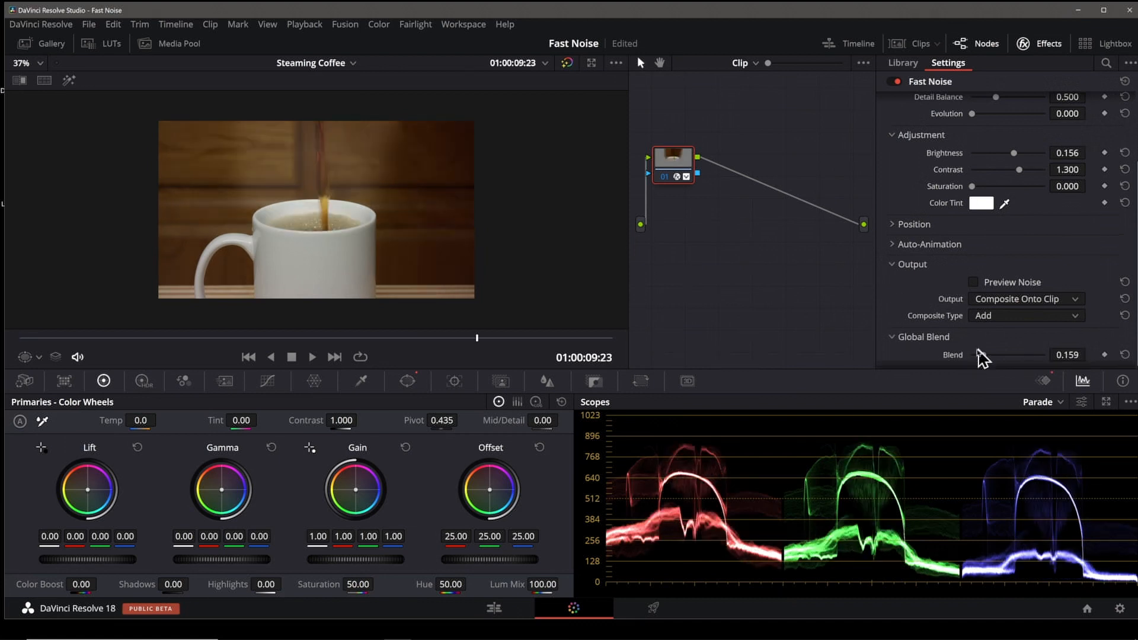
mouse_move(987, 359)
mouse_down()
mouse_move(1085, 359)
mouse_move(982, 356)
mouse_up()
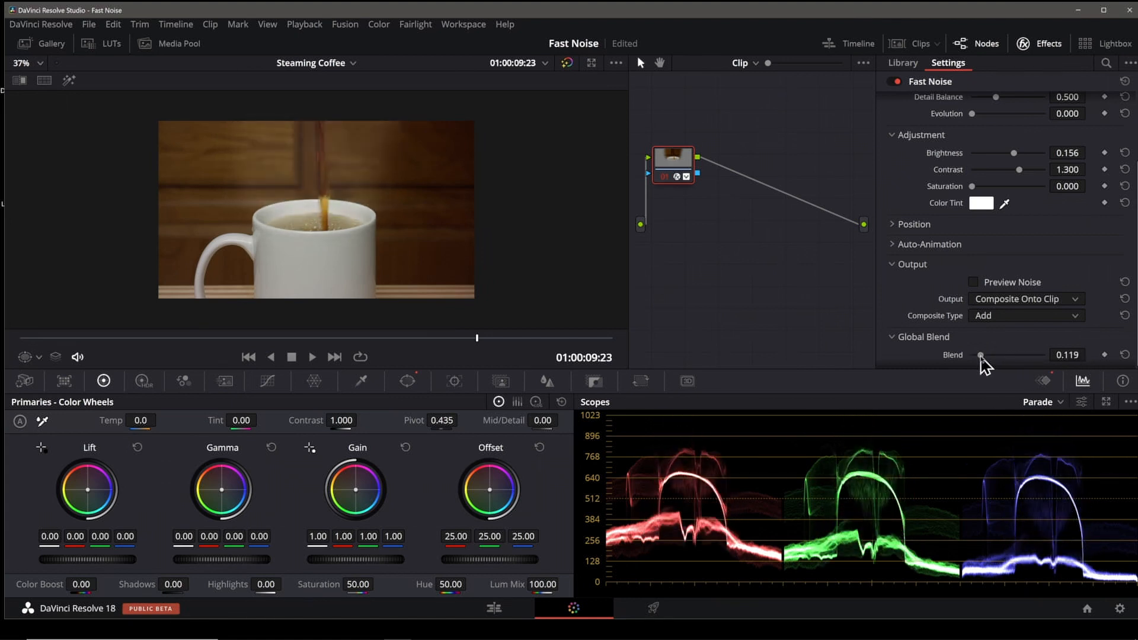
drag(981, 357, 983, 357)
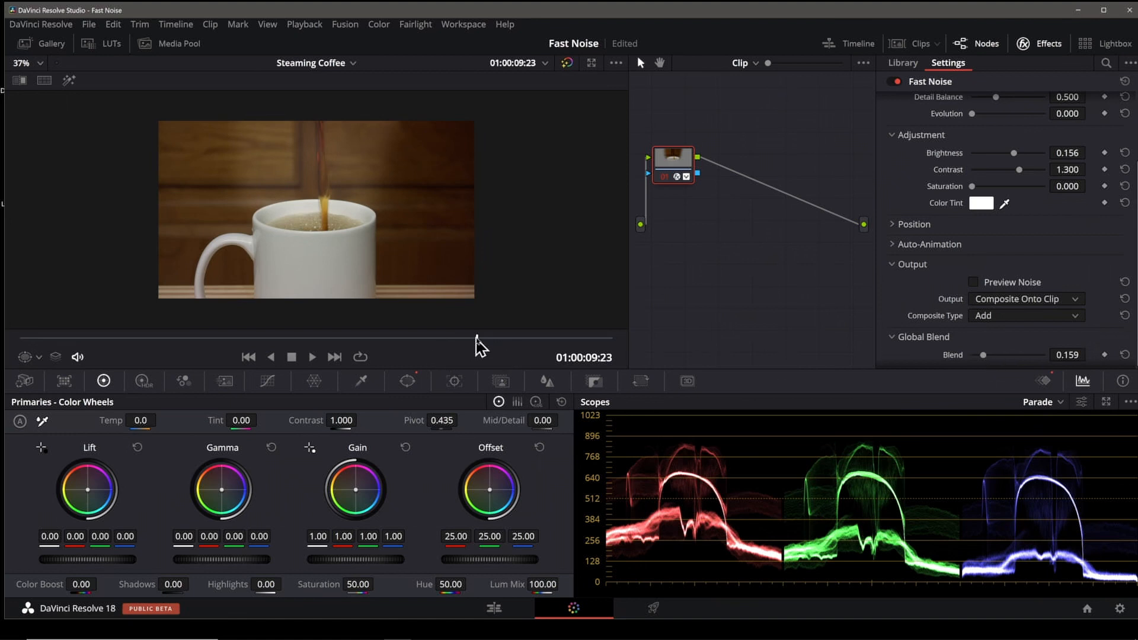
drag(470, 338, 20, 341)
- Switch to the Edit page, add an Adjustment Clip on V2 at 01:00:00:00 and extend it to the end of the coffee clip
click(501, 608)
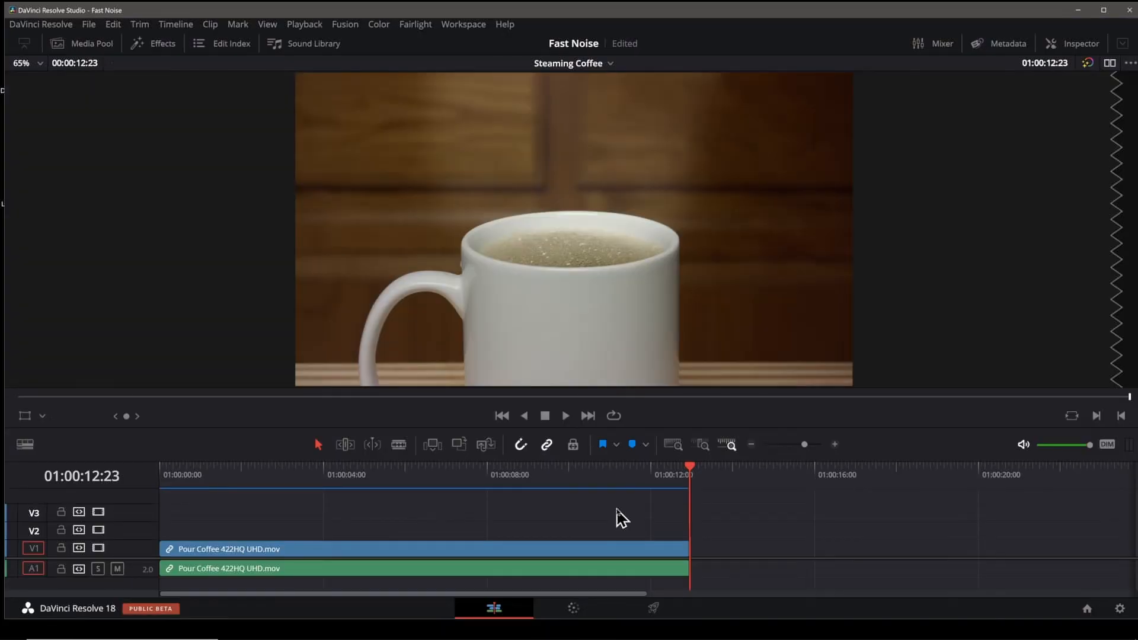
key(Home)
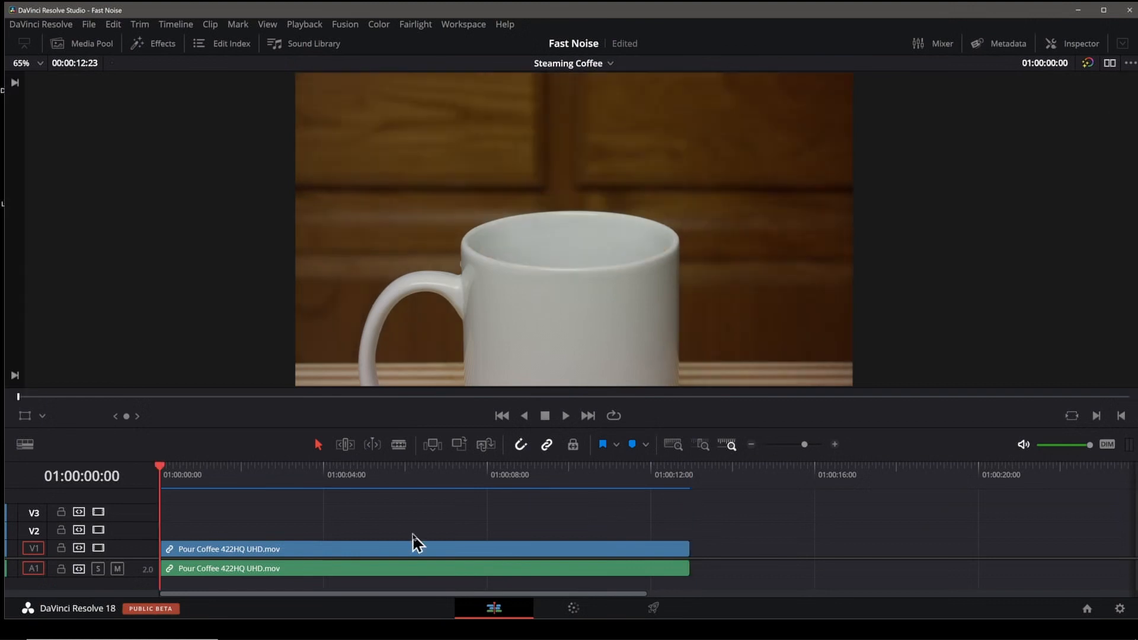
click(165, 45)
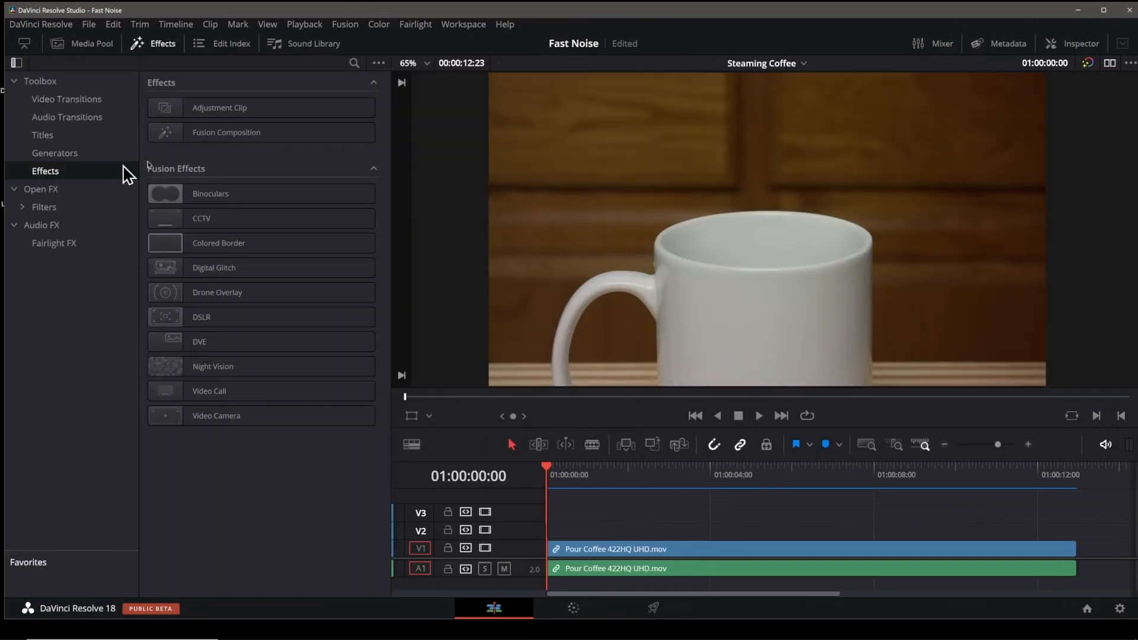
drag(173, 110, 592, 532)
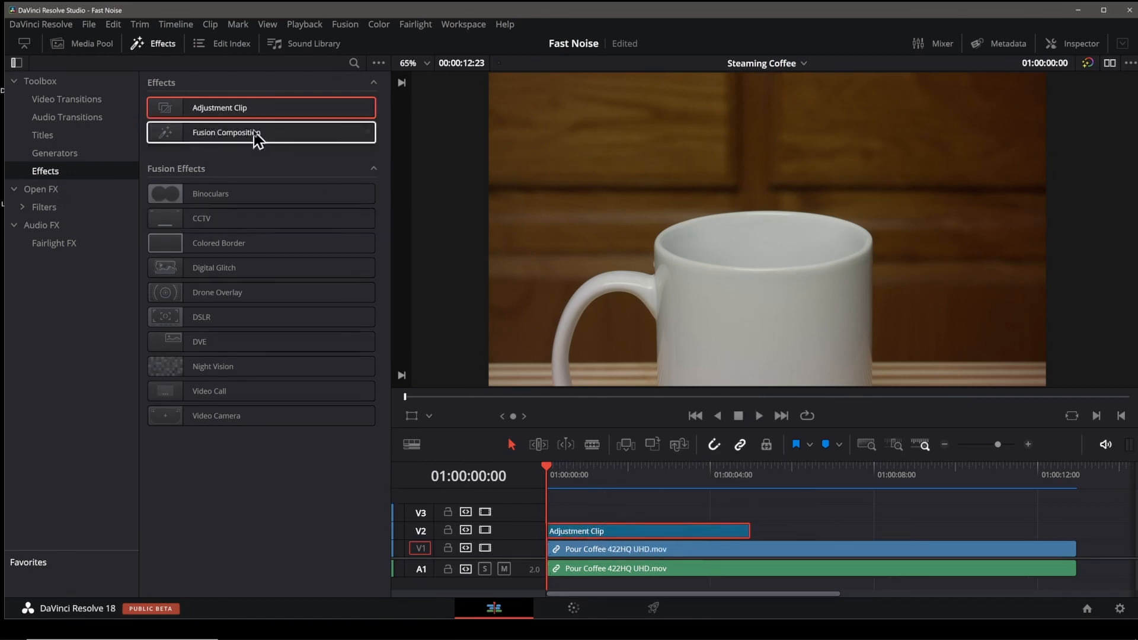
click(165, 43)
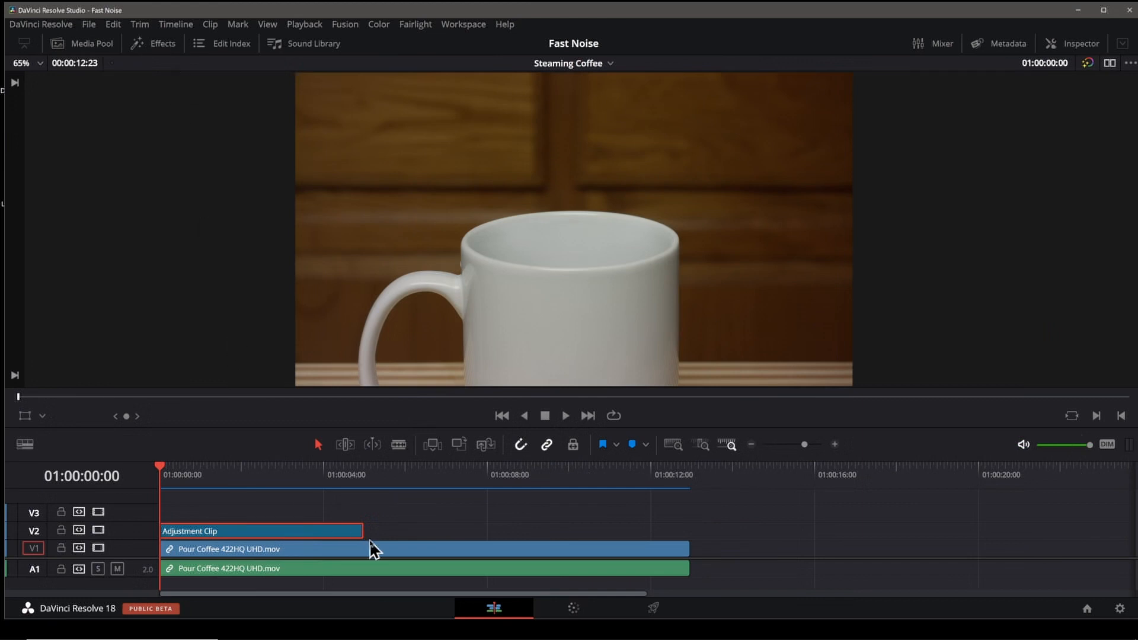
drag(359, 531, 688, 530)
click(643, 531)
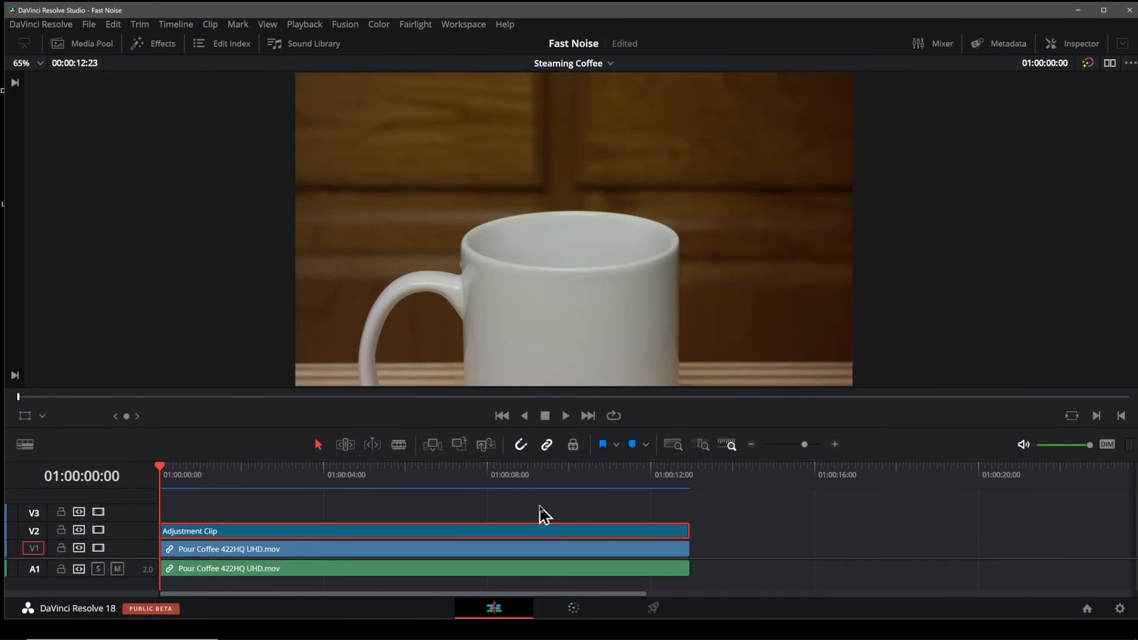
- Set the Adjustment Clip's Zoom to 1.830 and Position Y to -197, and keyframe its Position at 01:00:10:04
click(1081, 45)
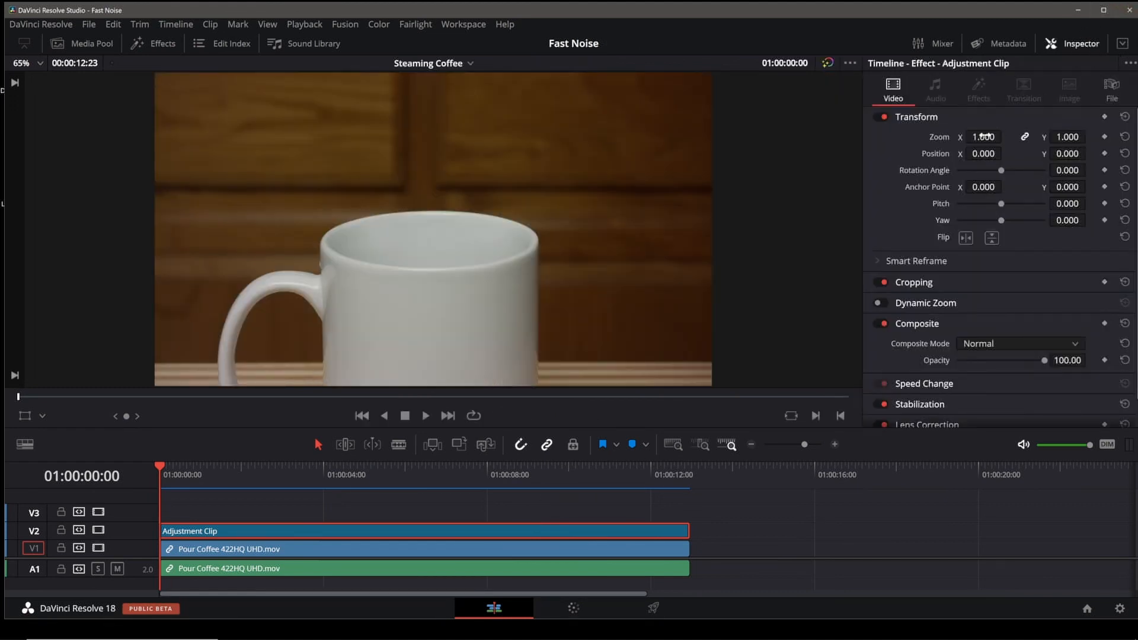
drag(984, 136, 950, 153)
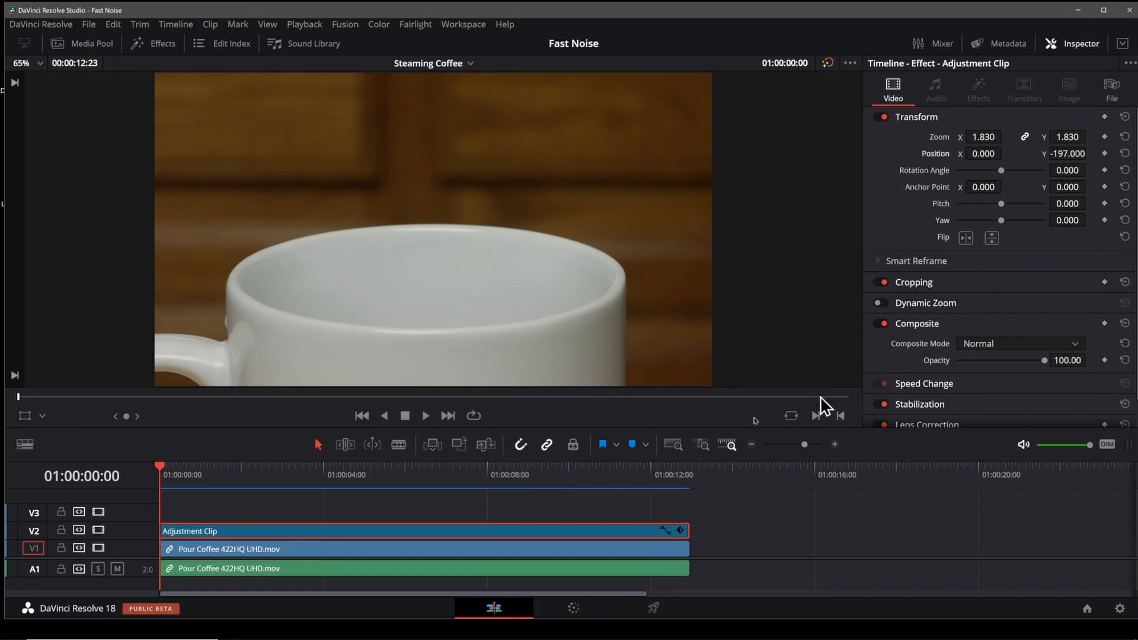
drag(161, 474, 580, 487)
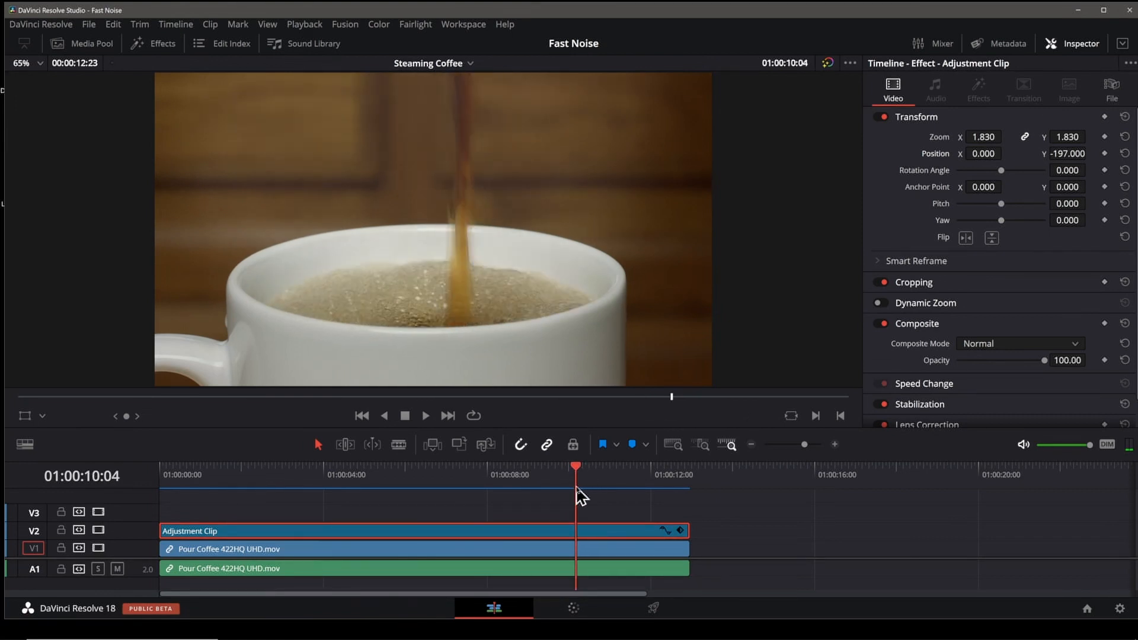
click(1104, 153)
- At 01:00:00:00, adjust the Adjustment Clip's Position for the opening framing, deselect the clip and play the shot
drag(581, 474, 162, 473)
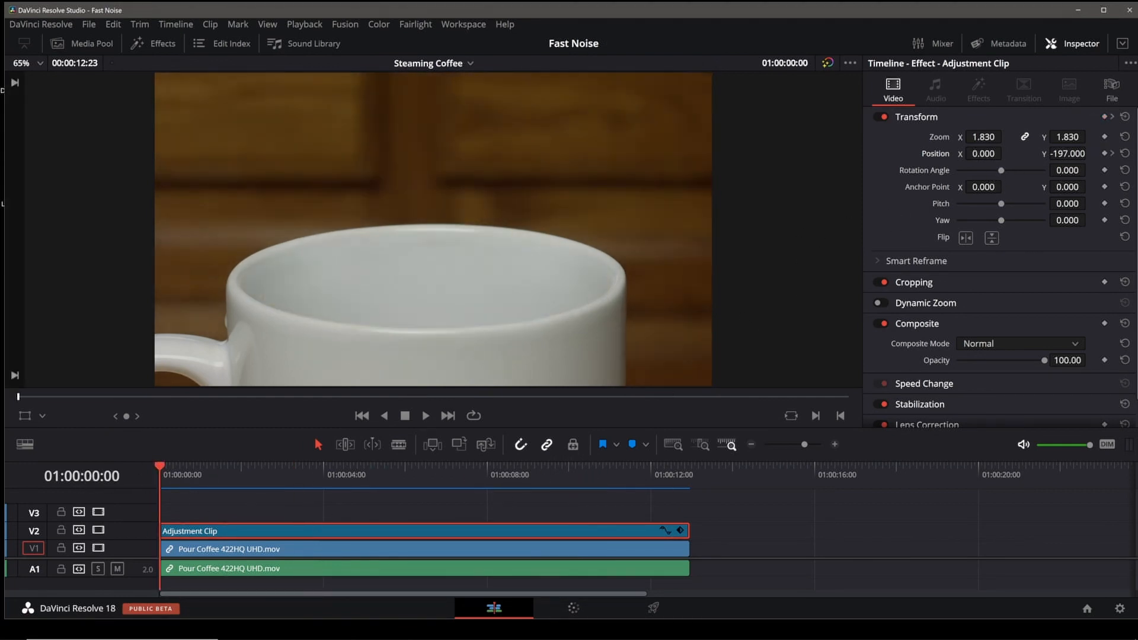
drag(983, 153, 1006, 153)
click(824, 504)
key(space)
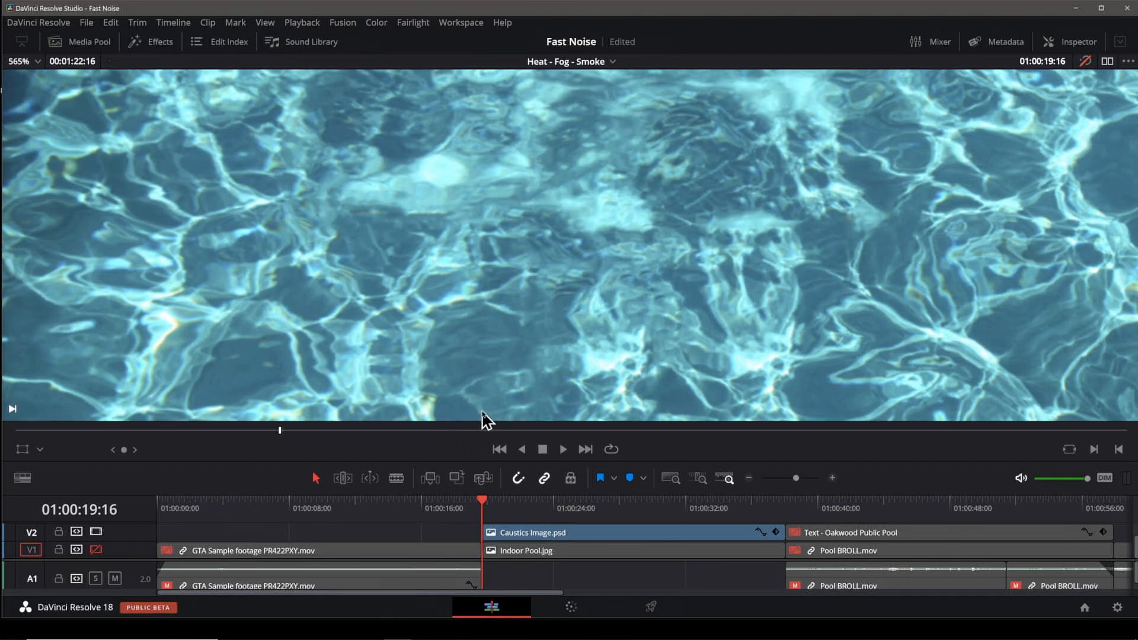
- Fit the full pool frame in the viewer and review the Transform and Cropping settings of the Caustics Image.psd clip
click(38, 61)
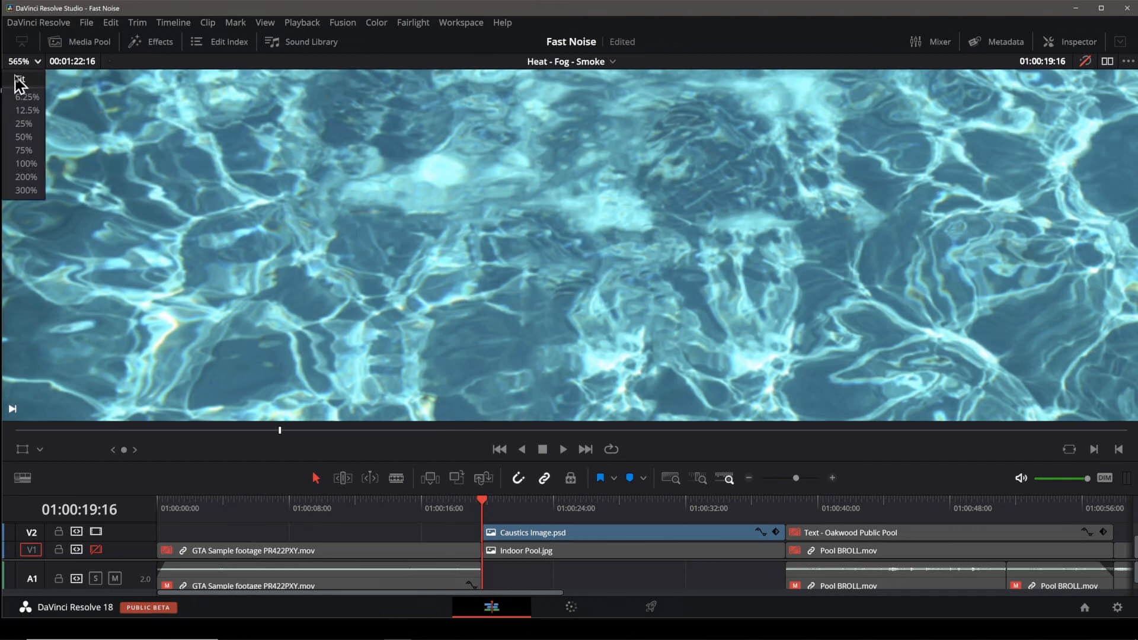
click(21, 79)
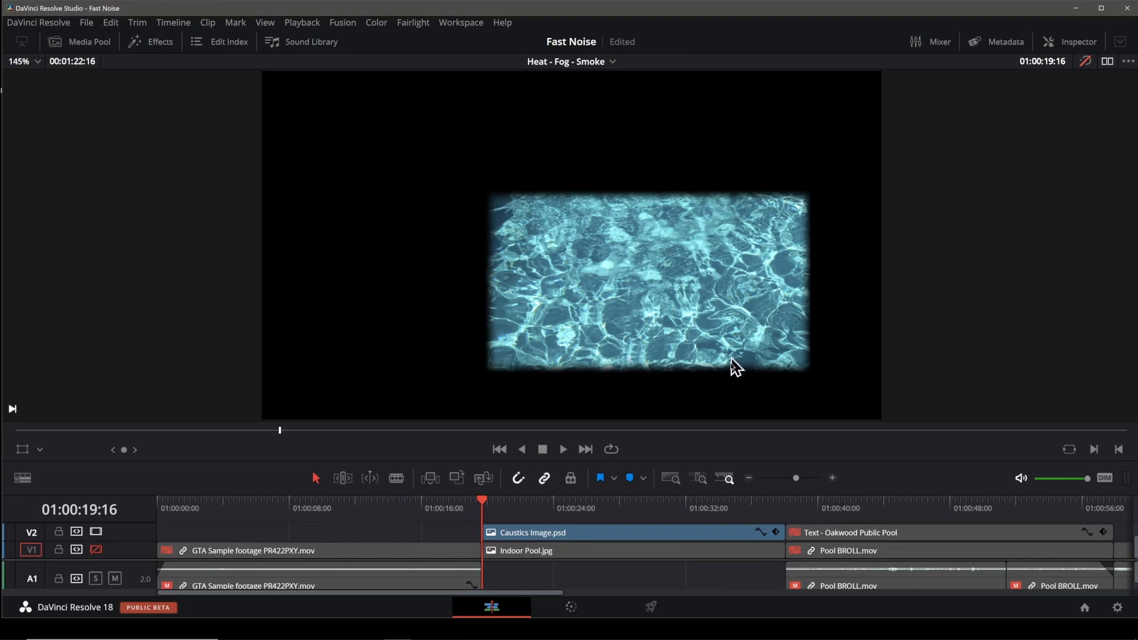
double_click(655, 530)
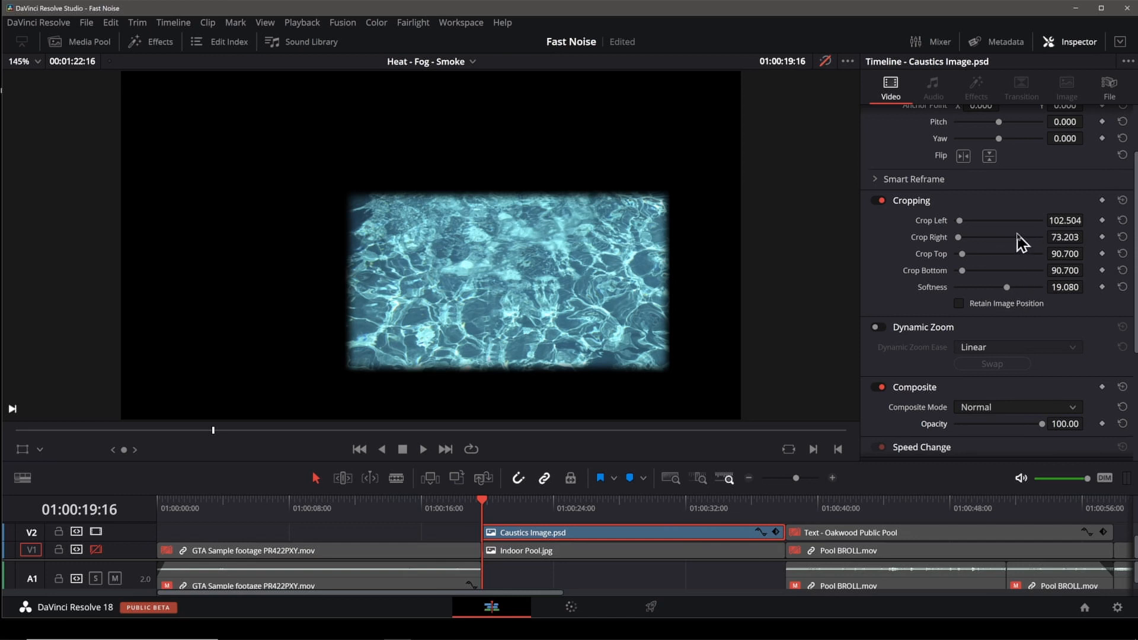
scroll(1015, 220, up, 3)
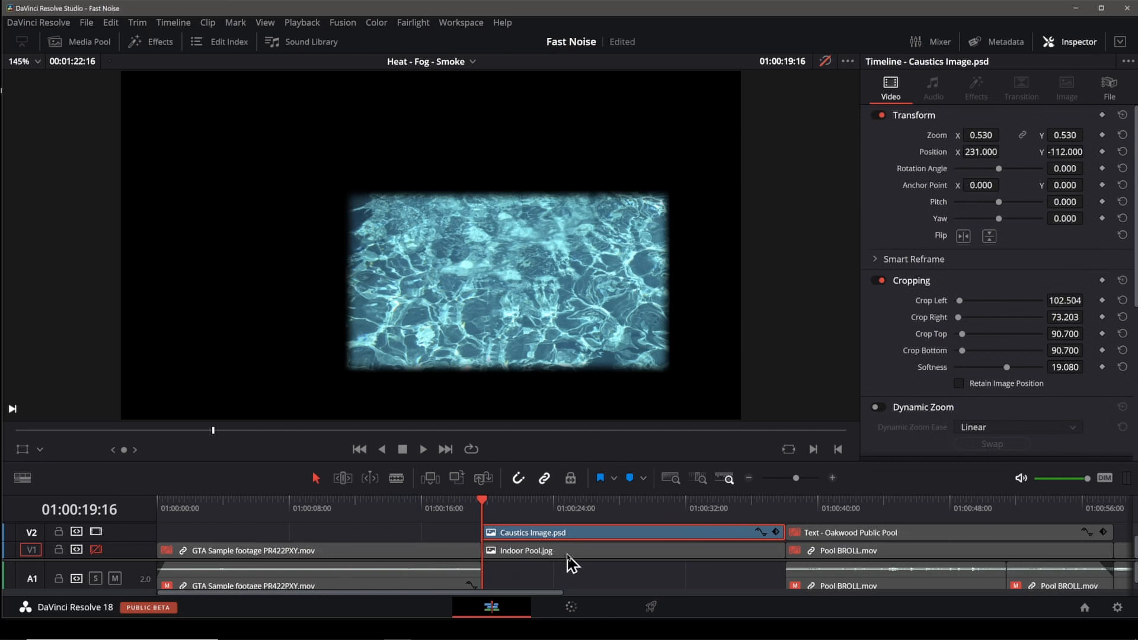
- Enable the V1 video track with the indoor pool, and switch V2 off and on to compare the wall without the caustics
click(95, 549)
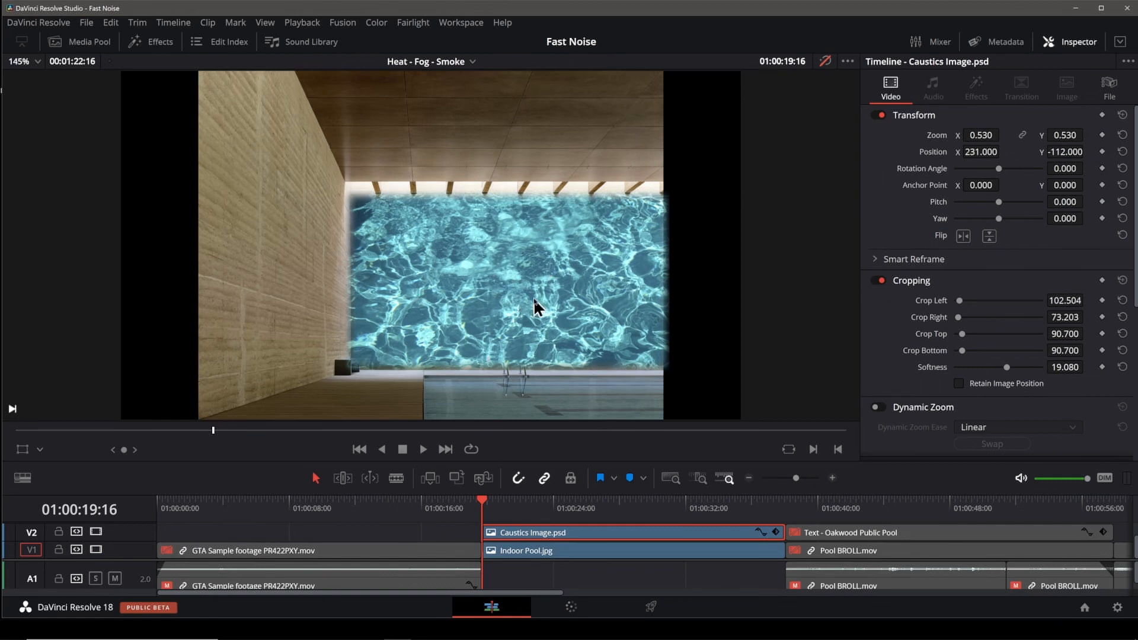
click(96, 531)
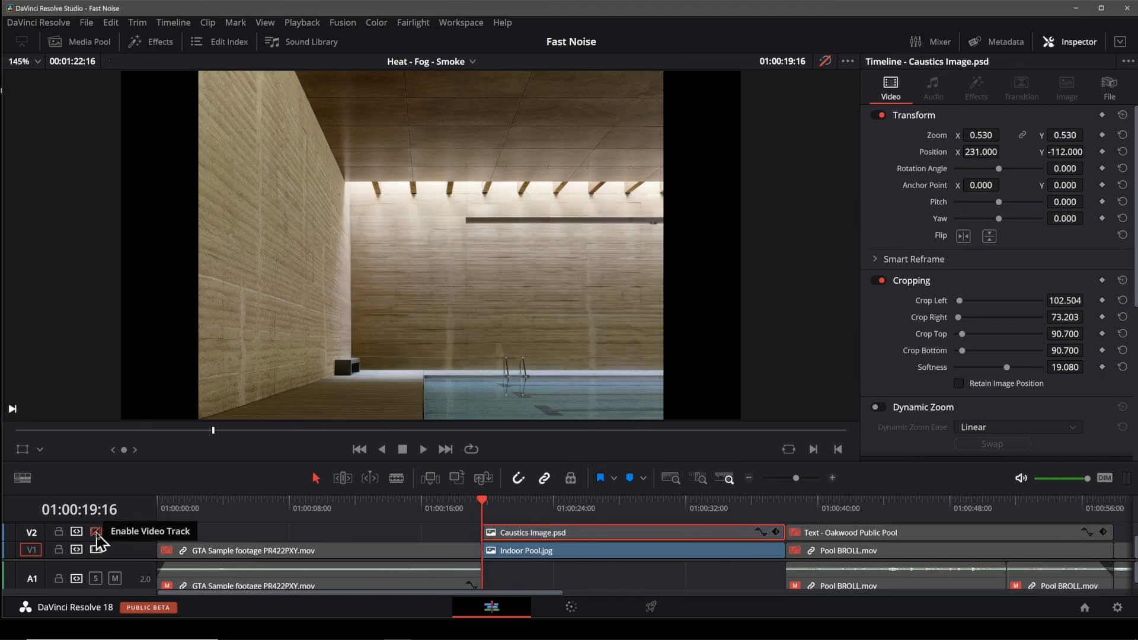
click(95, 531)
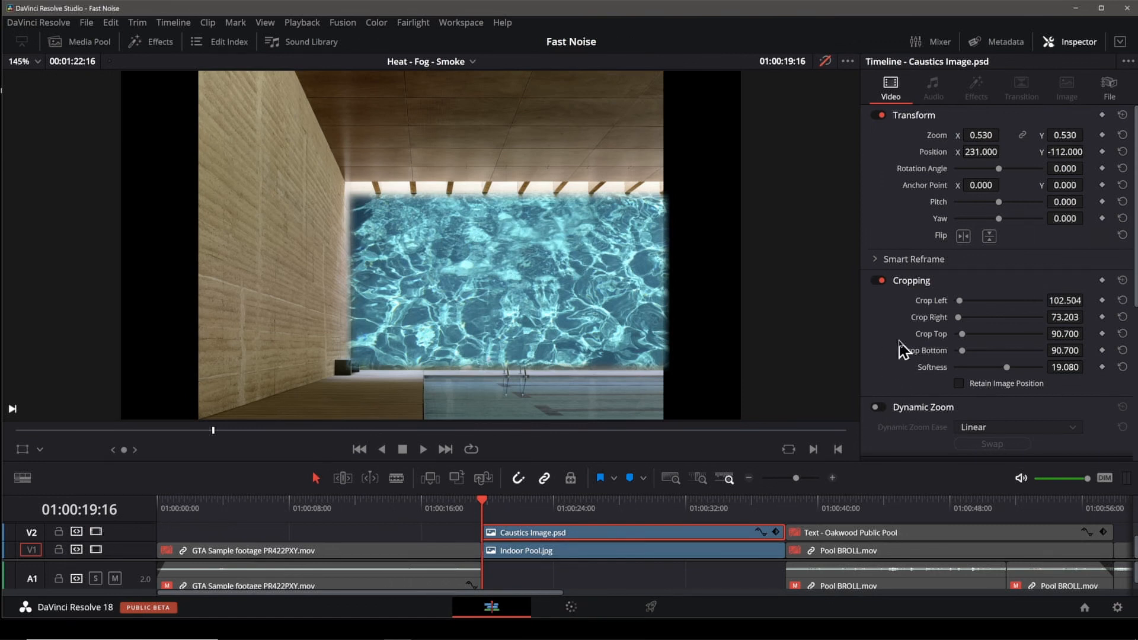
- Set the Caustics Image.psd clip's Opacity to 15, find Fast Noise in the effects library and apply it to that clip
scroll(1069, 334, down, 5)
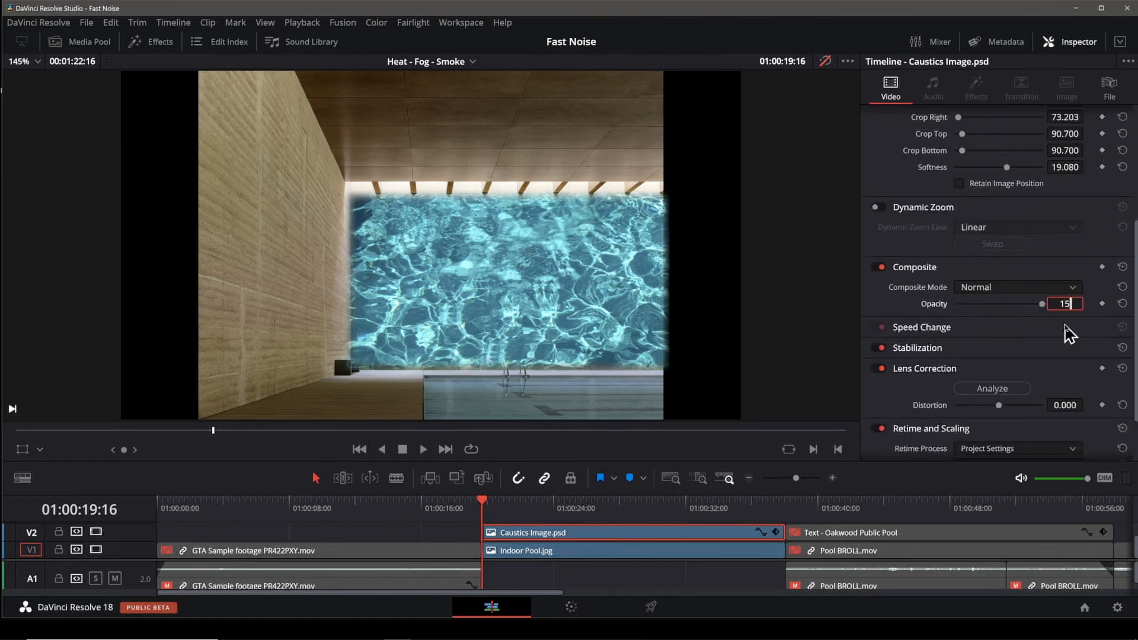
key(Return)
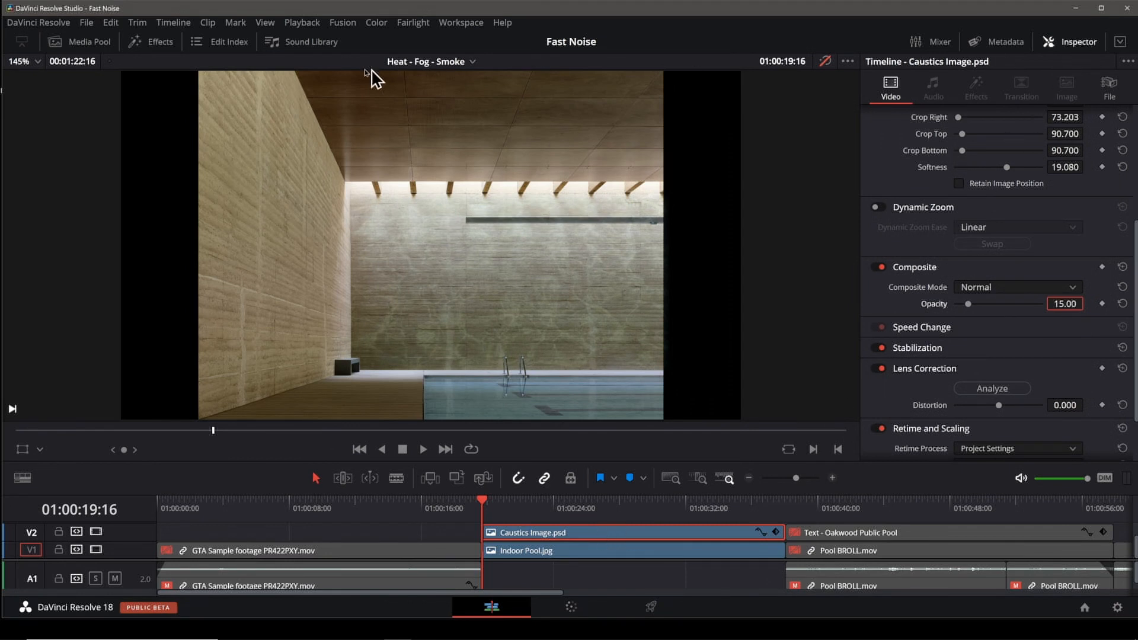
click(146, 42)
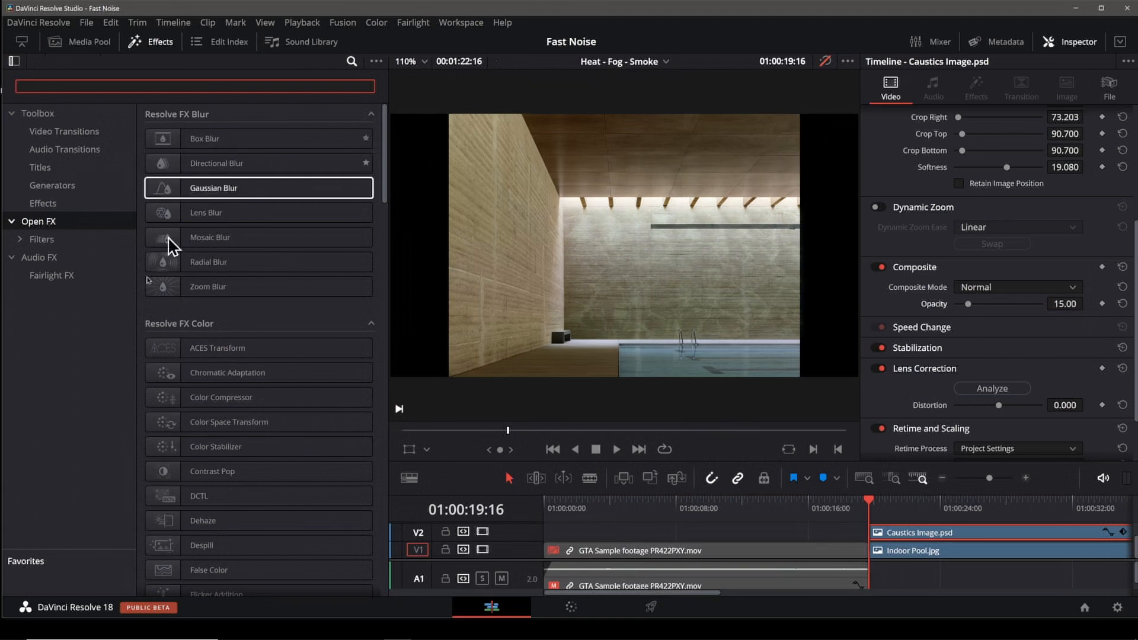
click(42, 383)
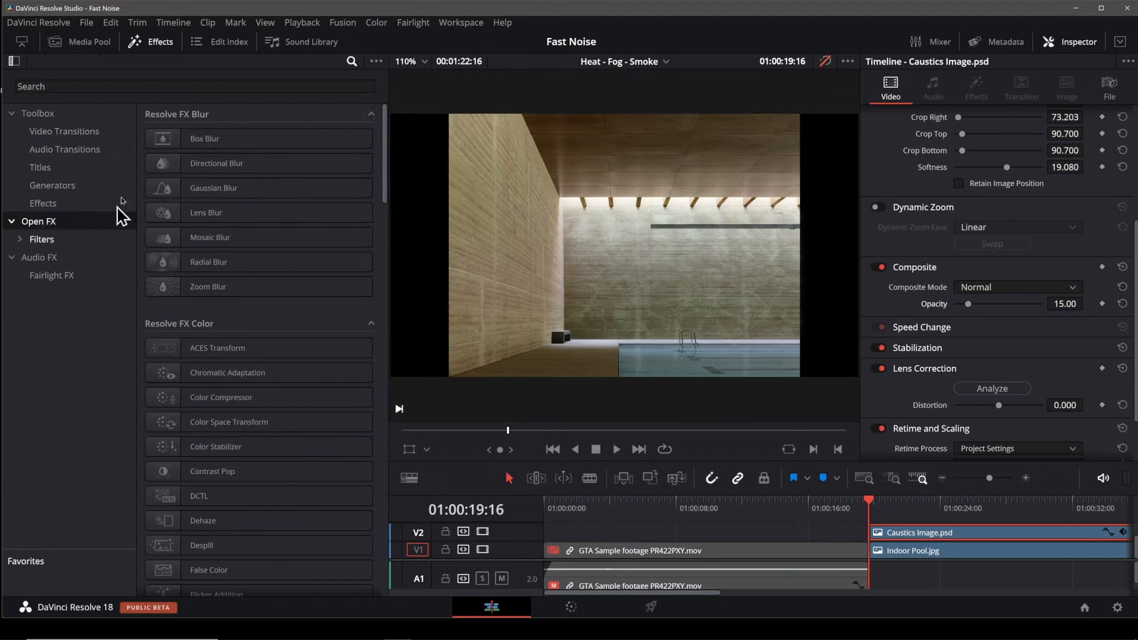
click(348, 89)
text(fas)
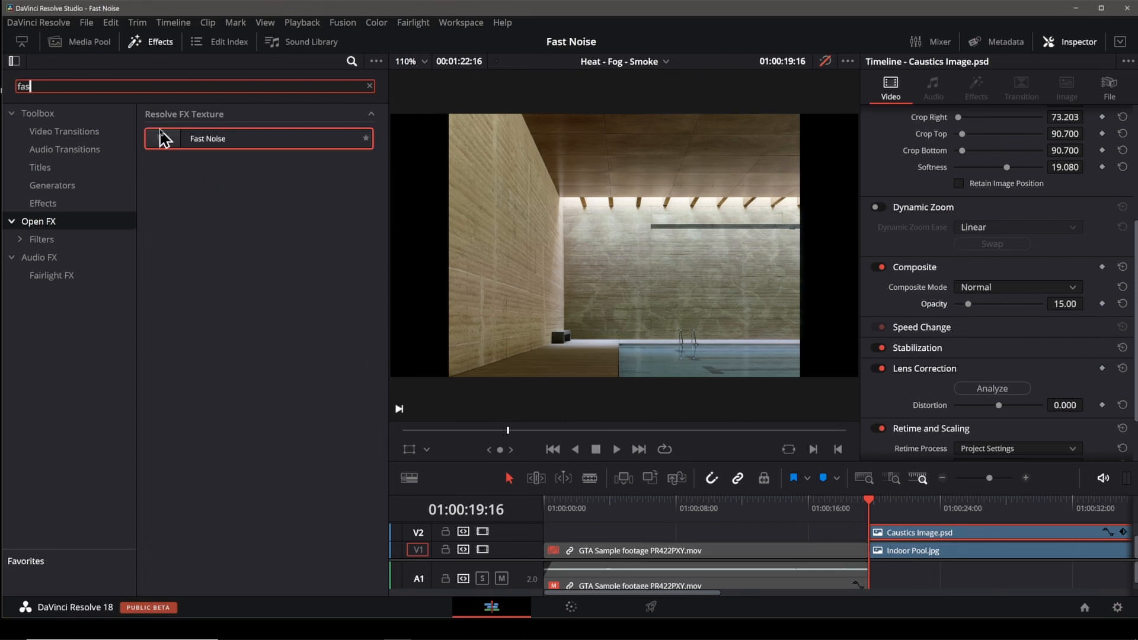
drag(165, 144, 906, 543)
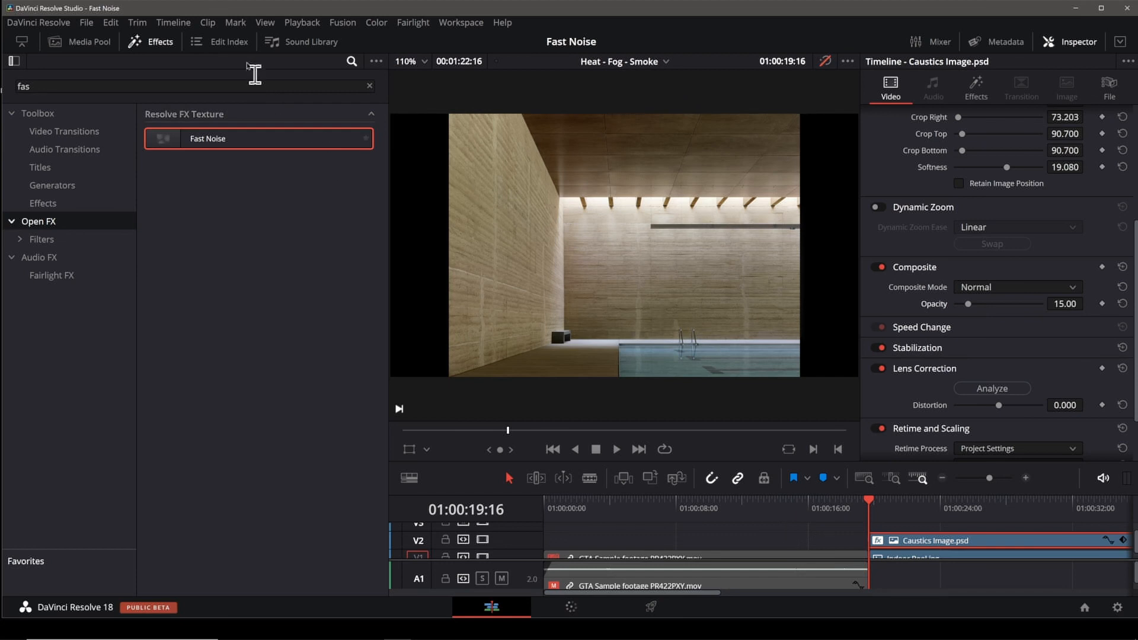
click(155, 43)
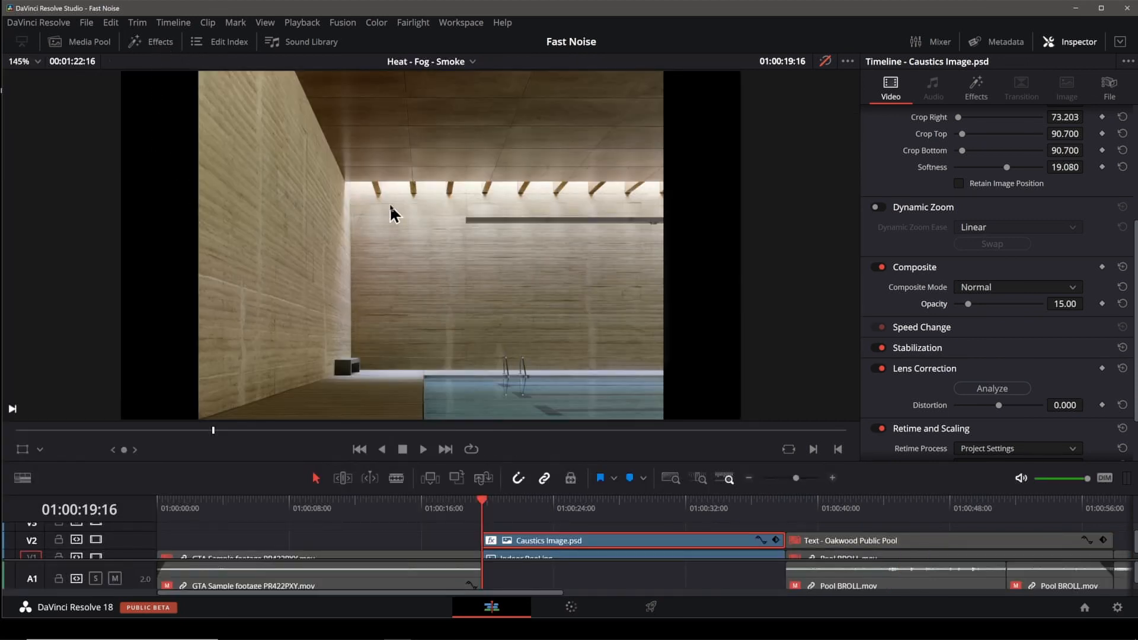
- Check the default Fast Noise settings on the Caustics Image.psd clip and fine-tune the clip's composite Opacity
click(976, 90)
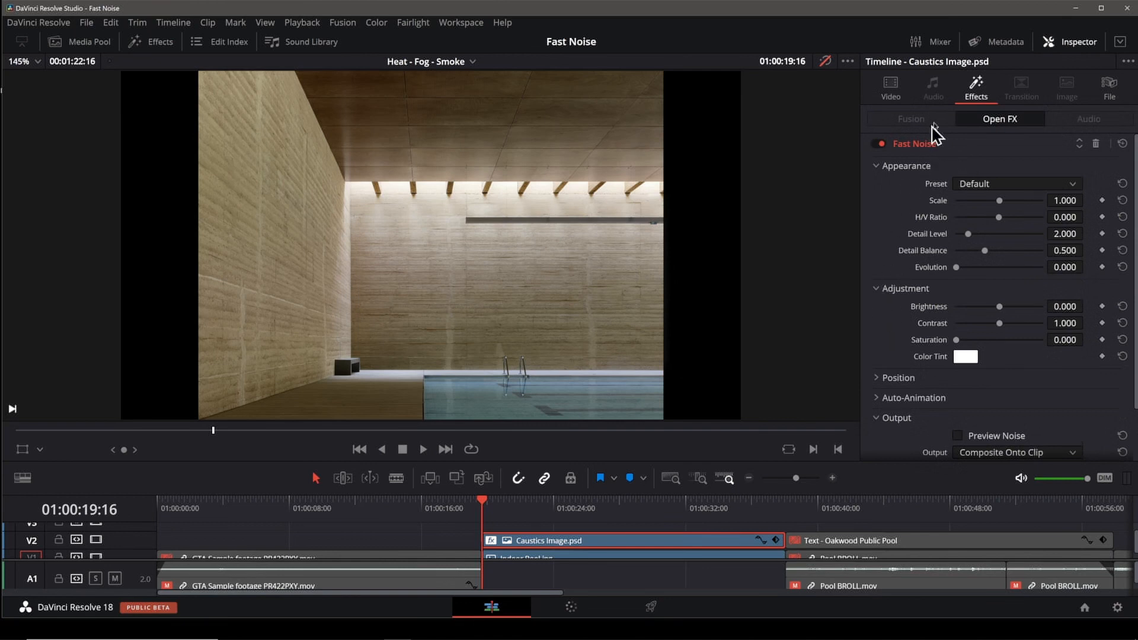
click(891, 88)
scroll(927, 252, down, 2)
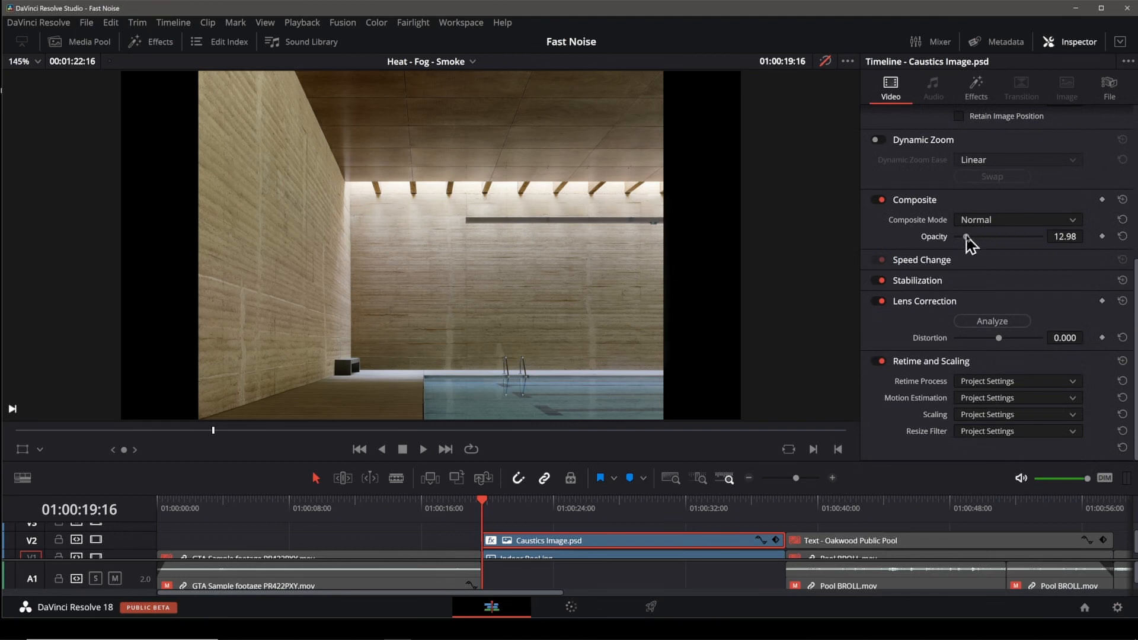
mouse_move(967, 237)
mouse_down()
mouse_move(1047, 244)
mouse_move(971, 256)
mouse_up()
- Choose the Water Surface preset for the caustics clip's Fast Noise and play the timeline through to 01:00:37:06
click(977, 89)
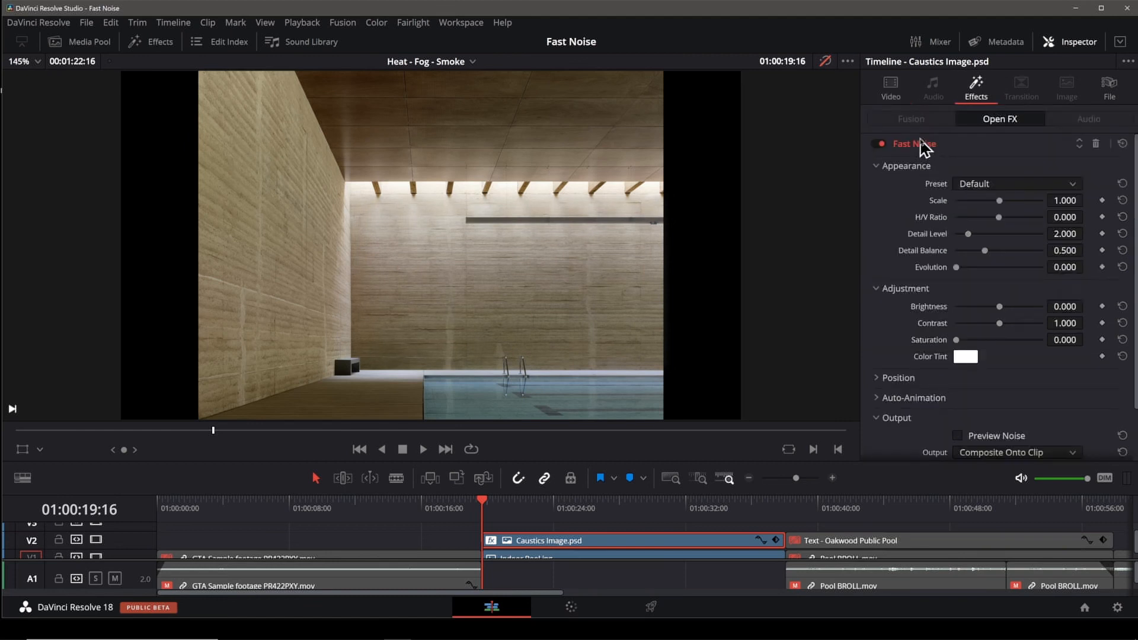
click(1016, 185)
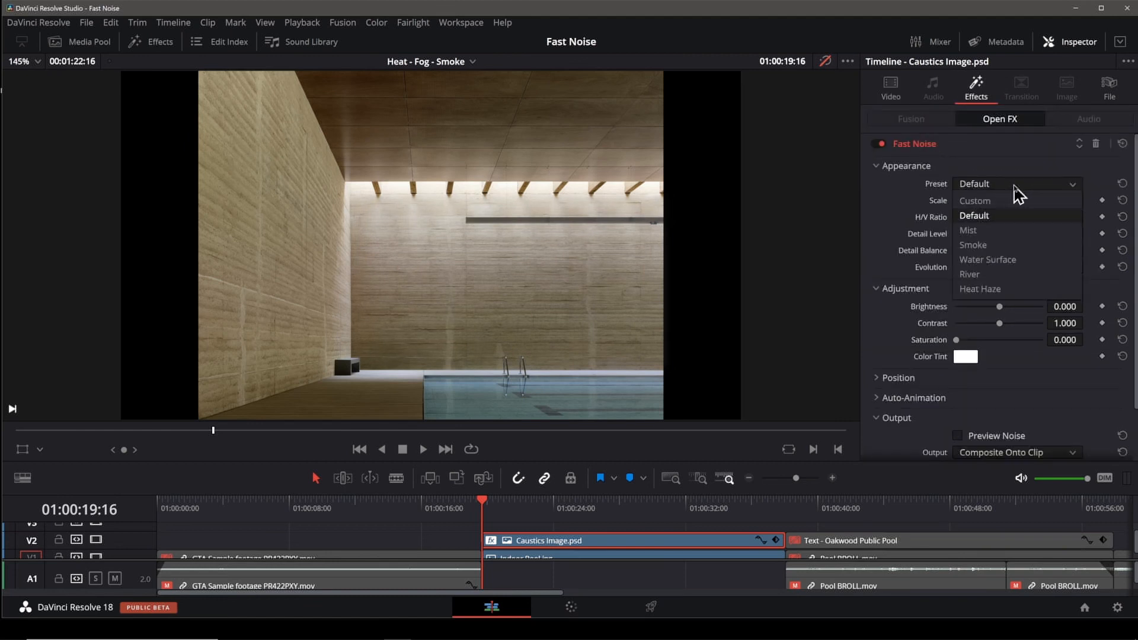
click(1009, 260)
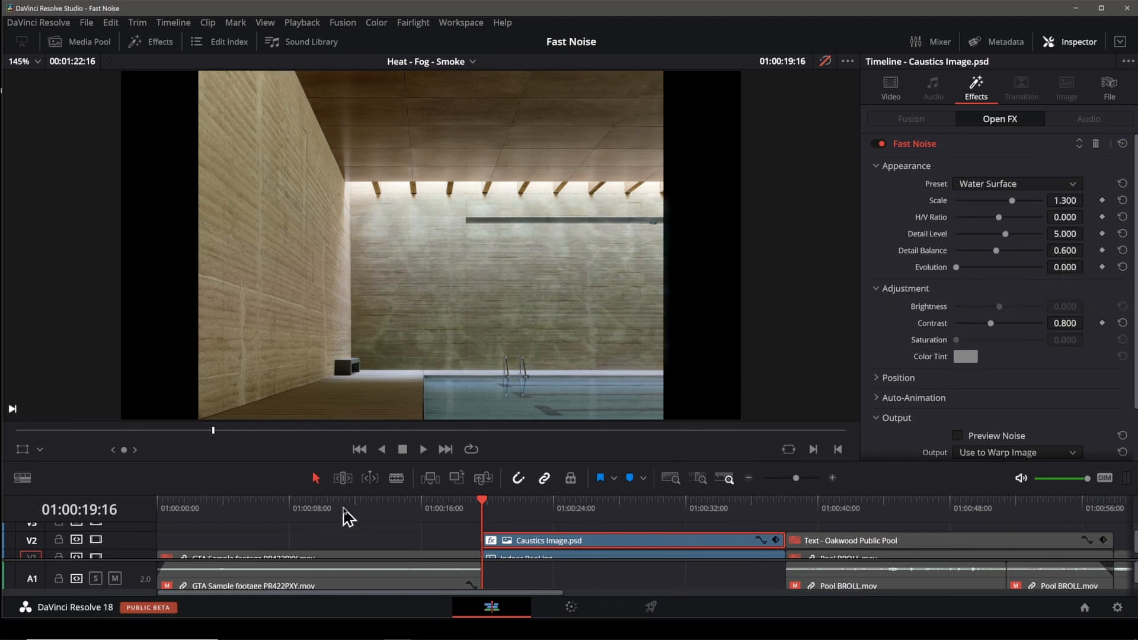
key(space)
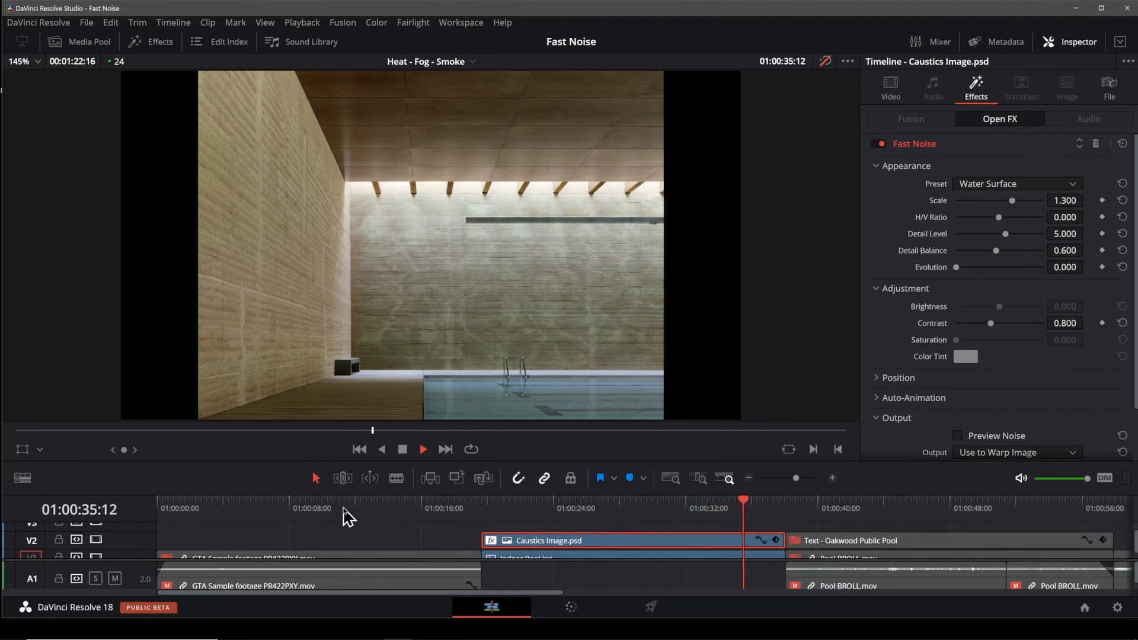
key(space)
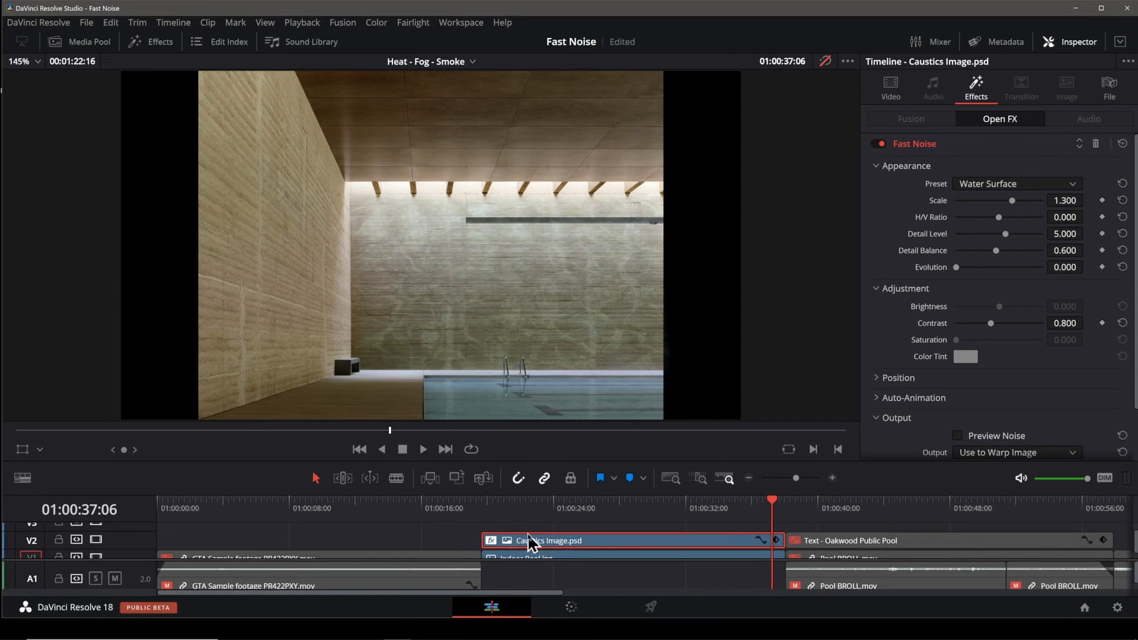
- Play the Public Pool clip from its start at 01:00:38:02, stop playback and return to the clip's first frame
click(694, 627)
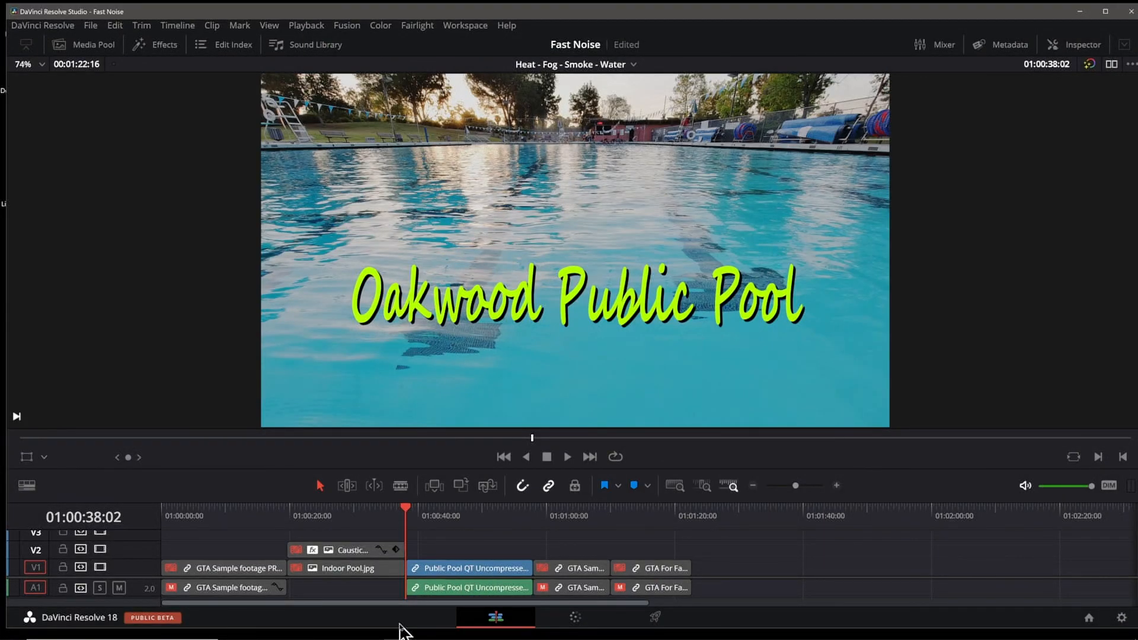
click(567, 457)
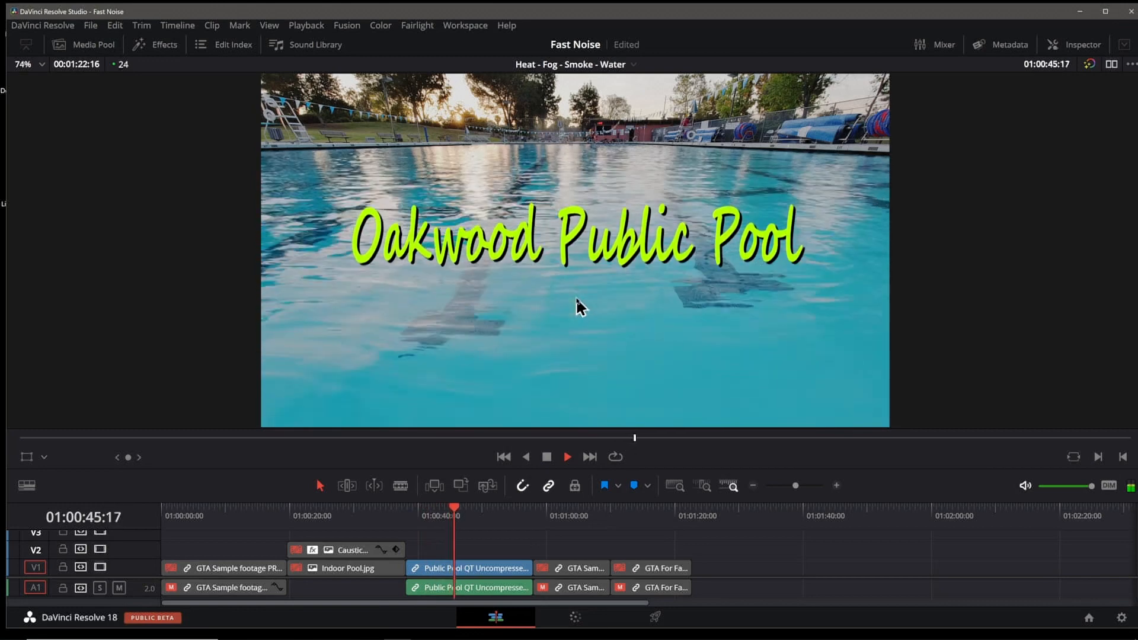
click(547, 457)
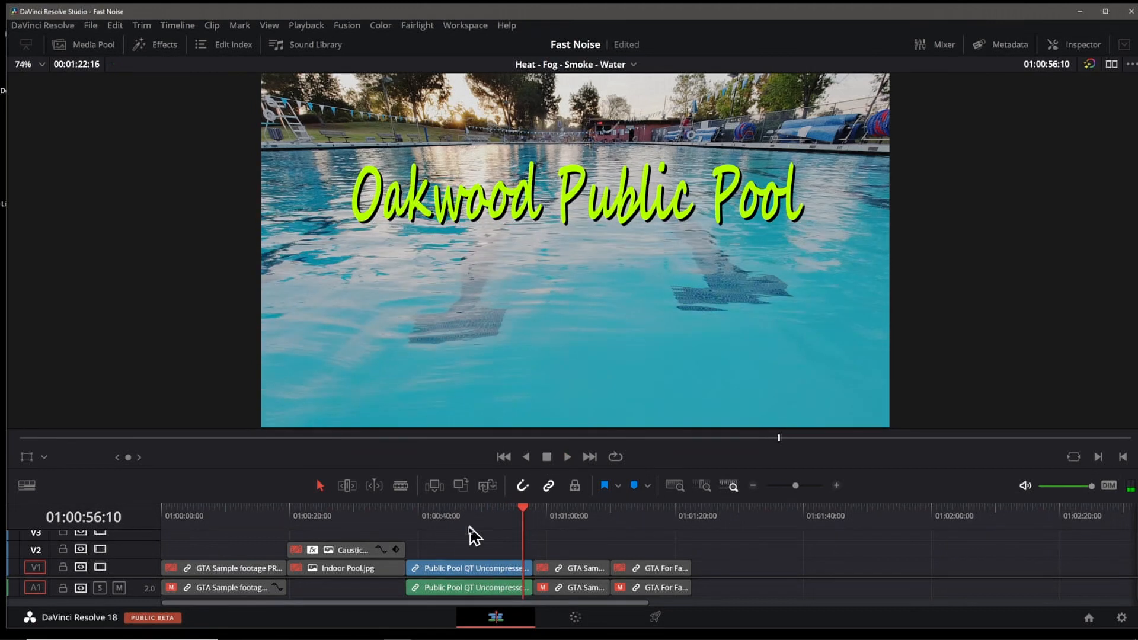
click(413, 511)
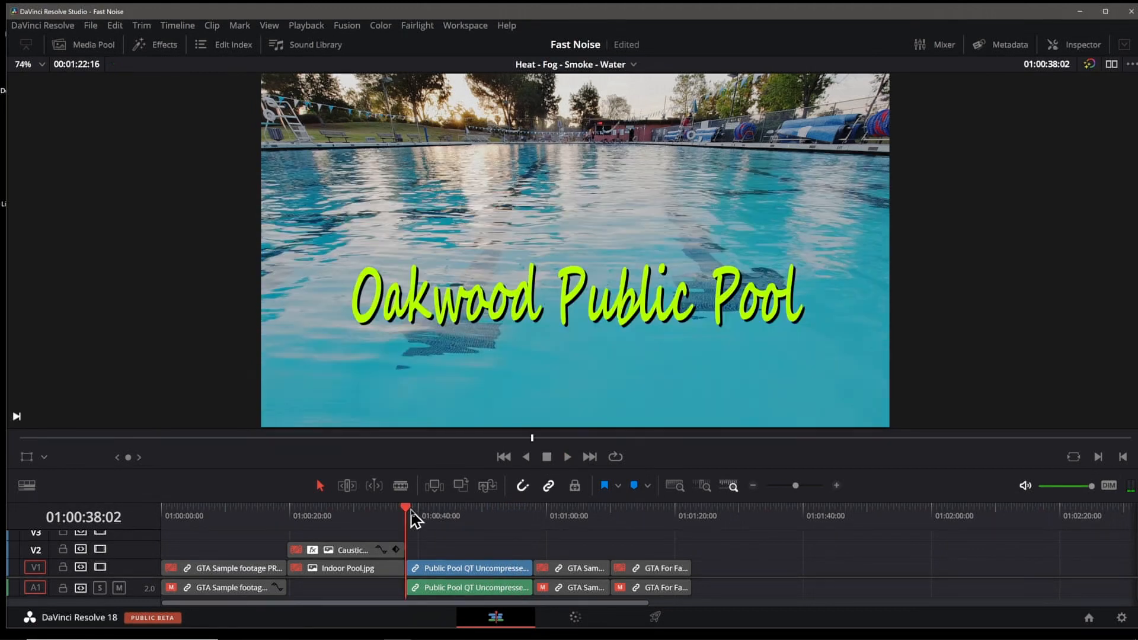
- On the Color page, add a linear window at 01:00:45:06, Pan about 31.64 and Tilt about 42.99, stretched across the water below the lettering
click(584, 622)
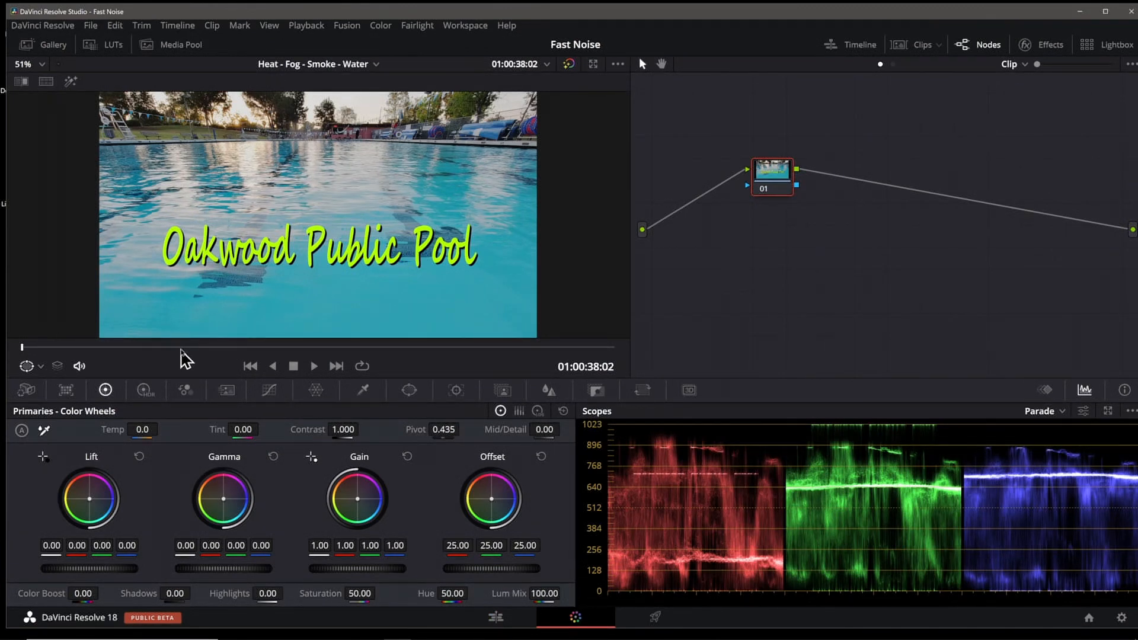
drag(180, 349, 236, 349)
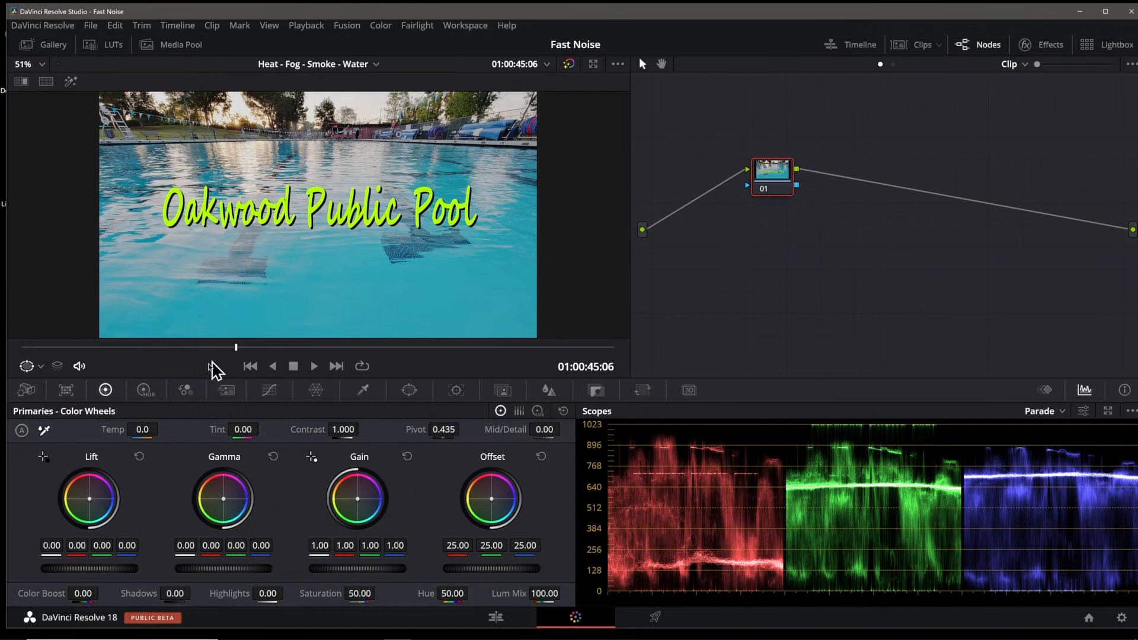
scroll(470, 282, down, 1)
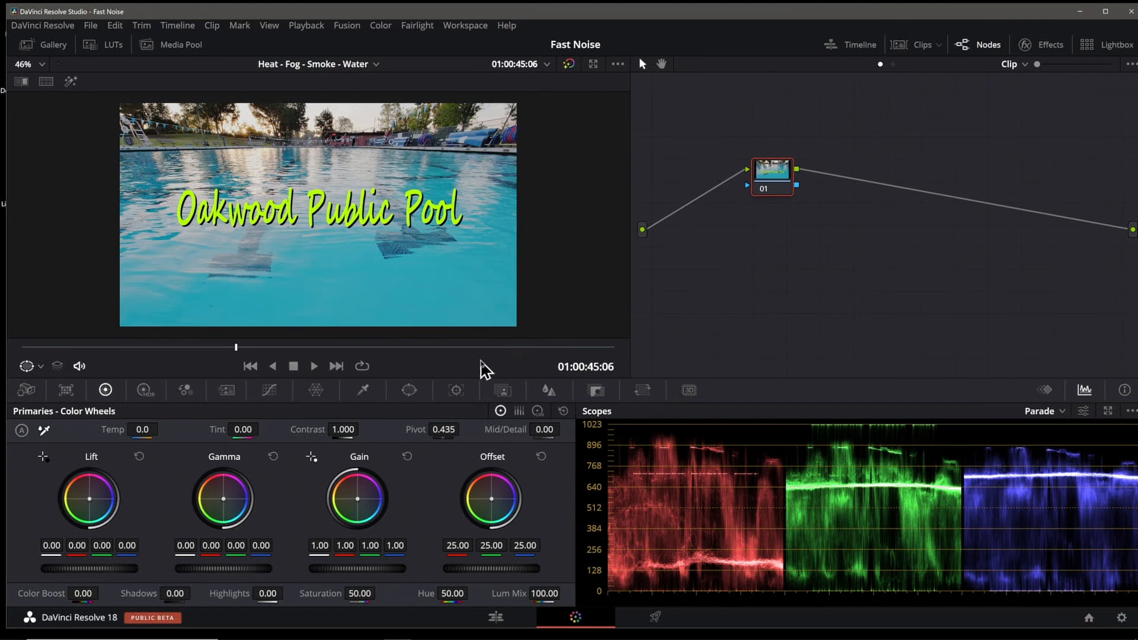
click(409, 390)
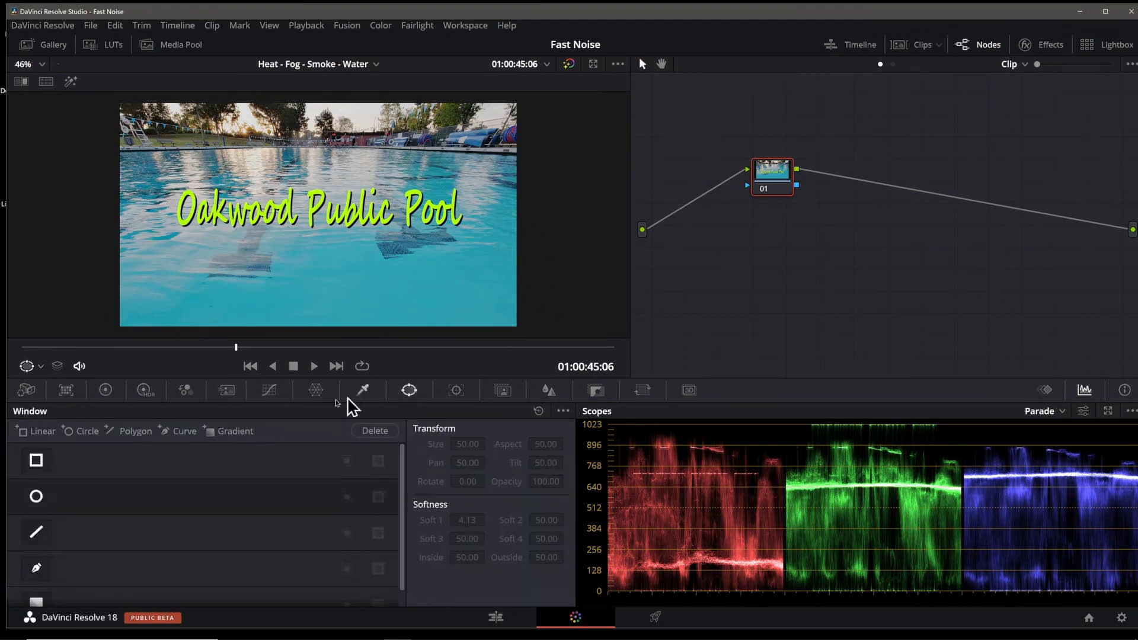
click(39, 463)
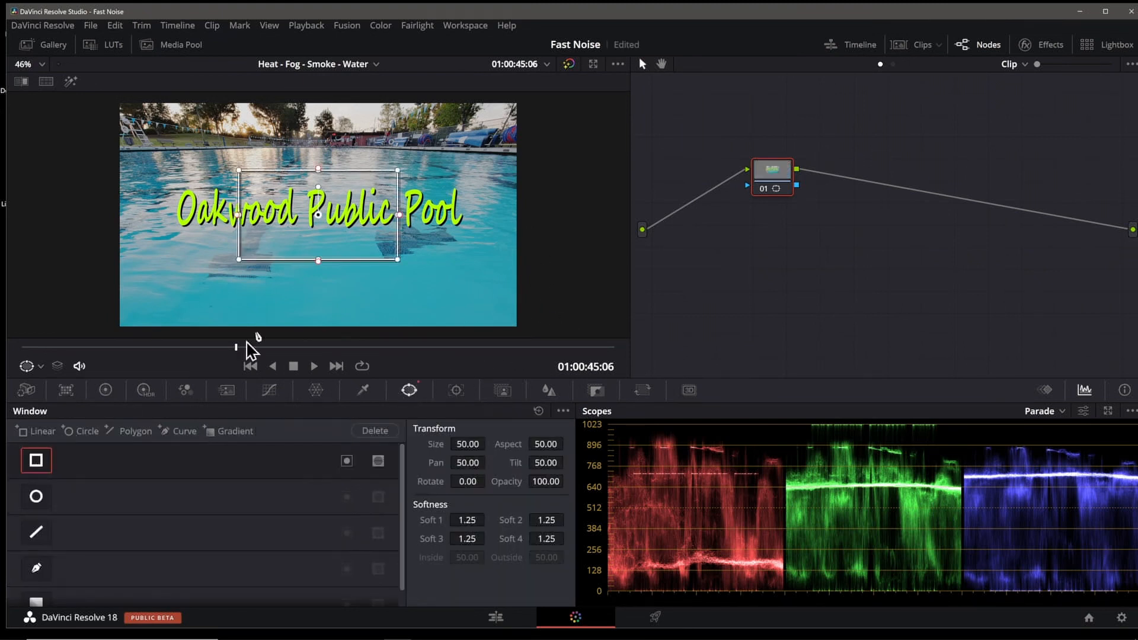
drag(349, 234, 194, 293)
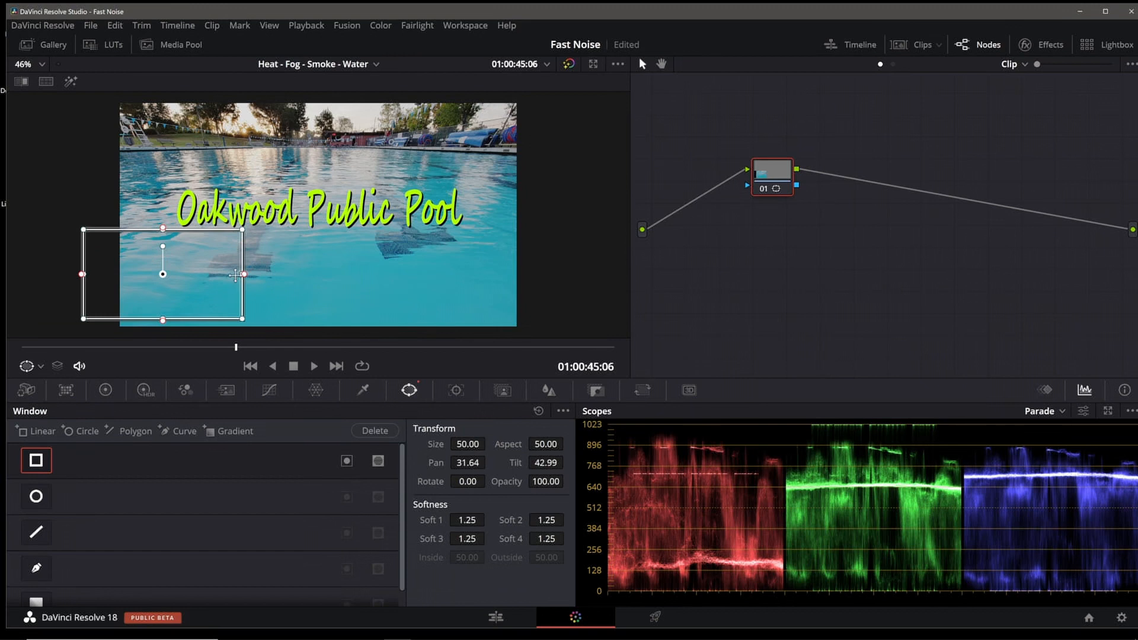
drag(237, 274, 545, 275)
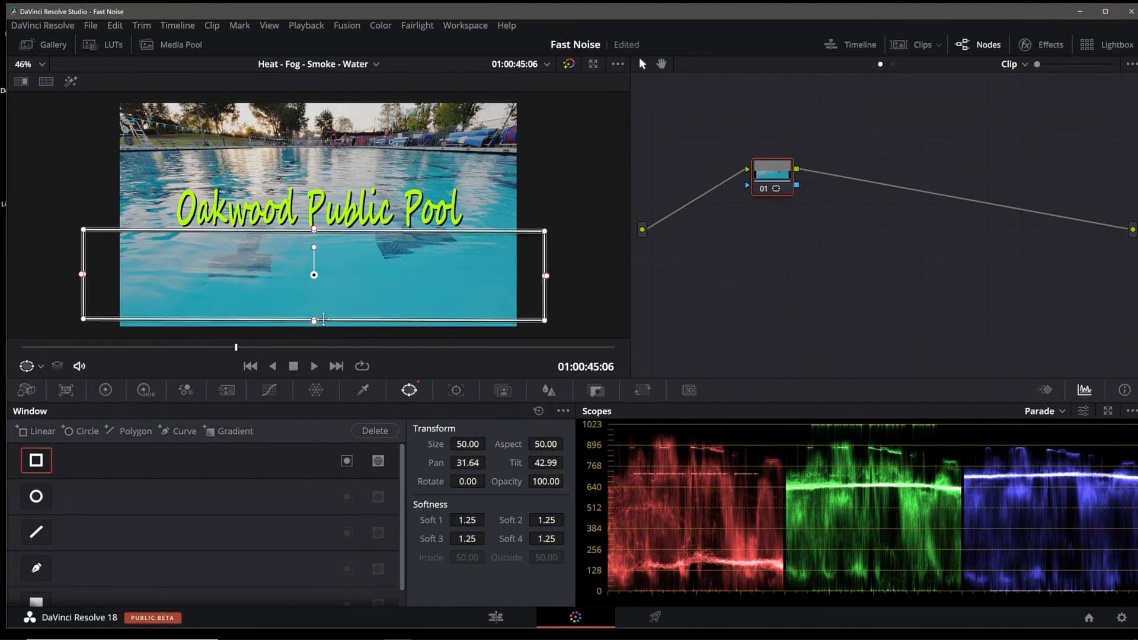
drag(314, 318, 314, 334)
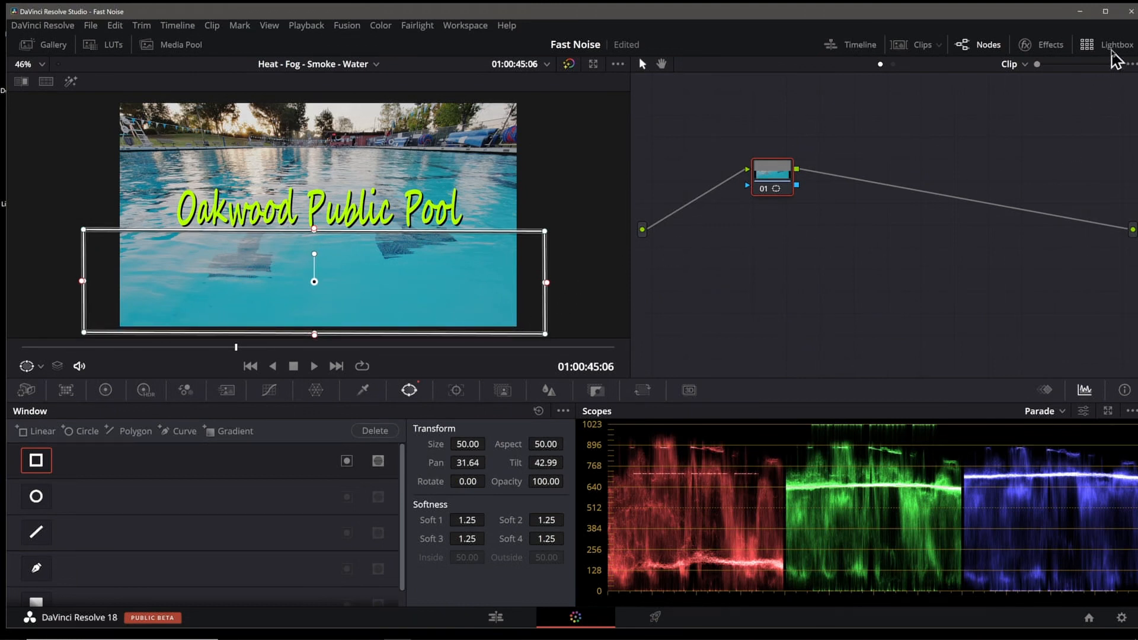
- Find Fast Noise in the effects library, apply it to node 01 and choose the Water Surface preset
click(1049, 47)
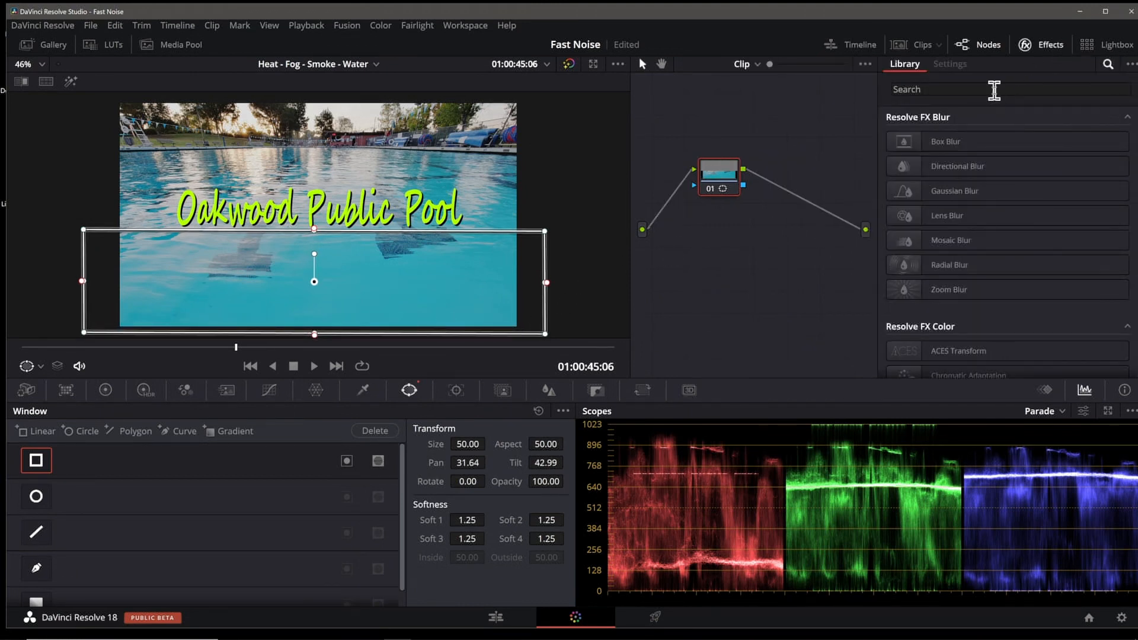
click(994, 90)
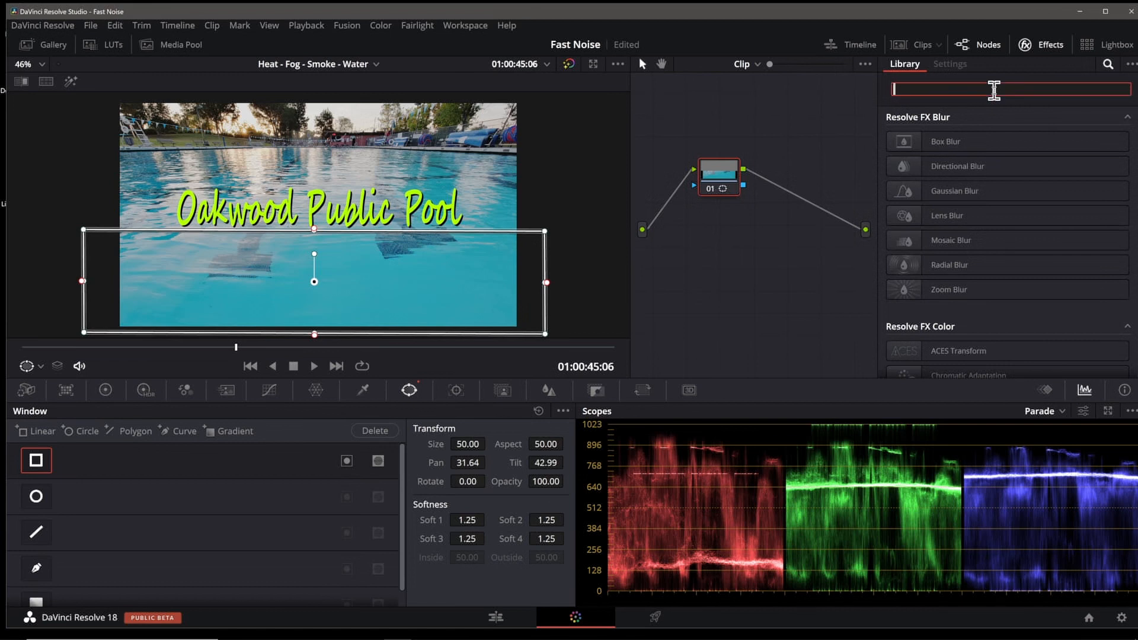
text(fas)
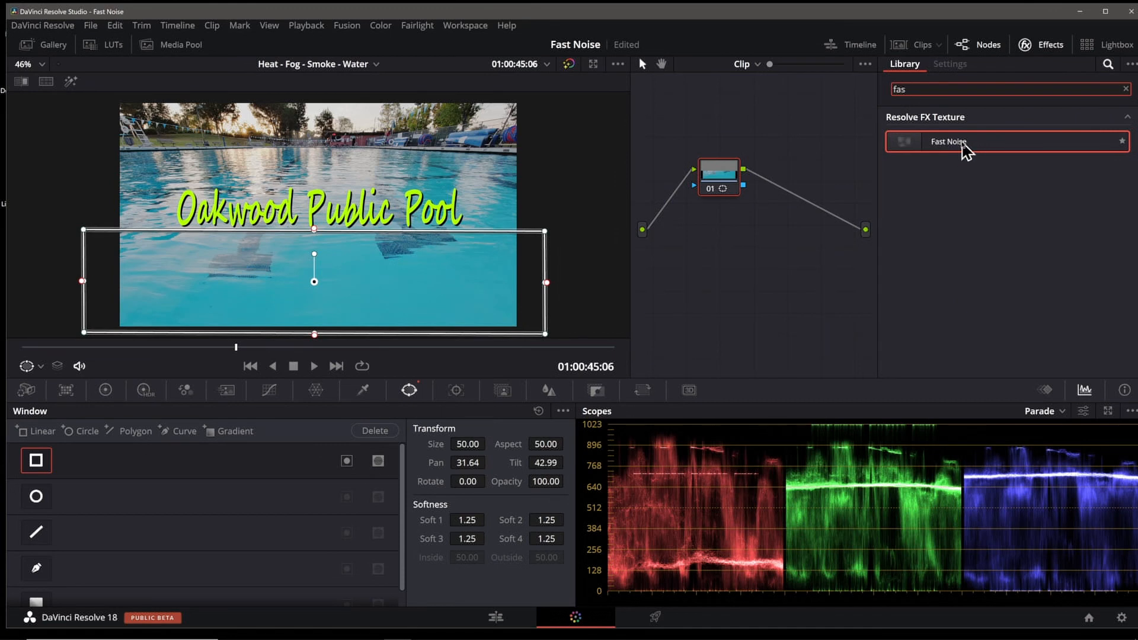
drag(968, 148, 728, 184)
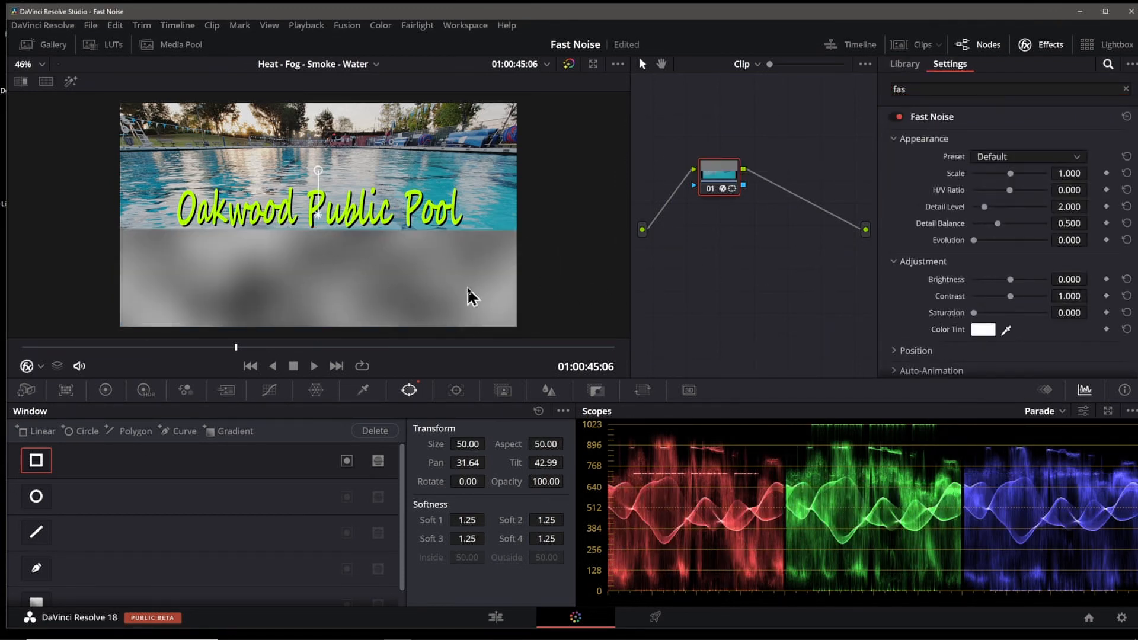
click(1065, 160)
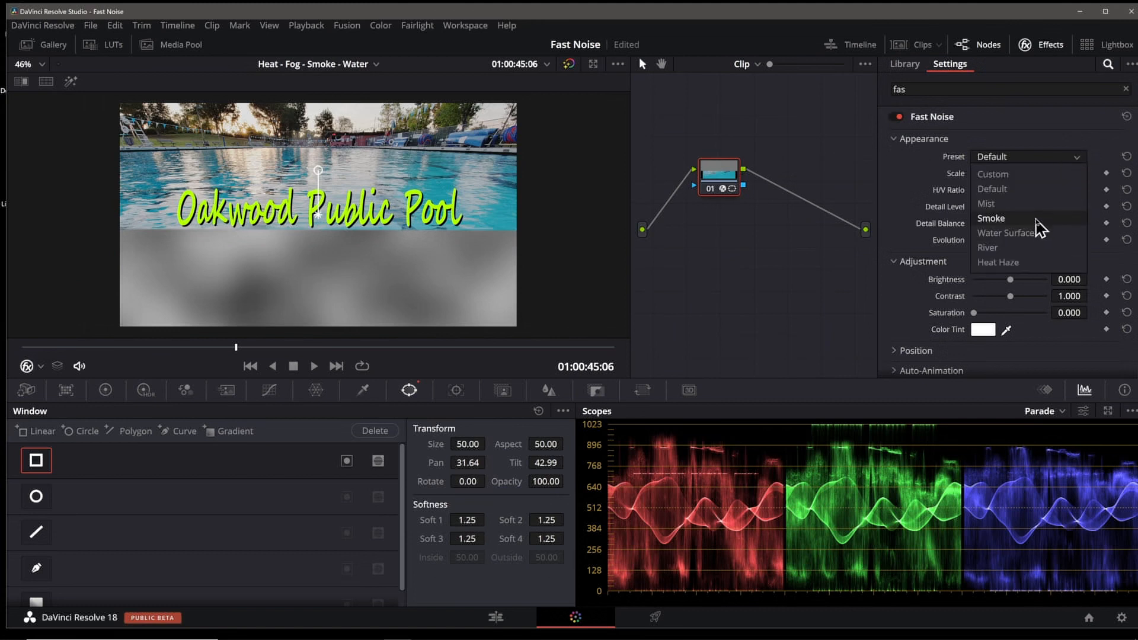
click(1010, 234)
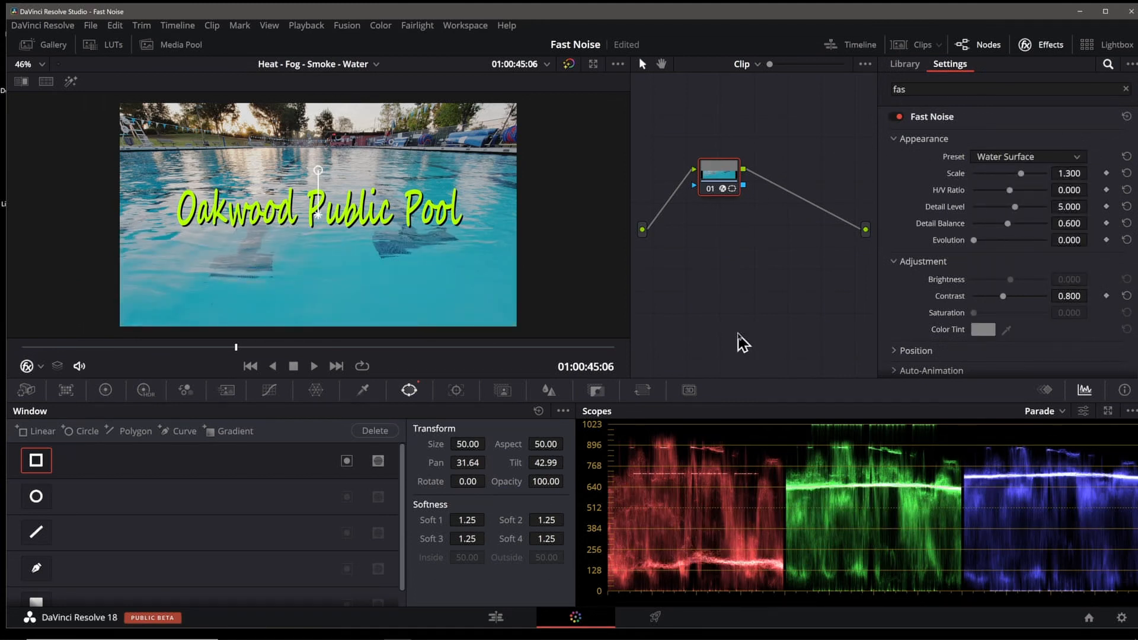
- Return to the start of the pool clip on the Edit page and play it to check the moving water
key(Up)
click(494, 618)
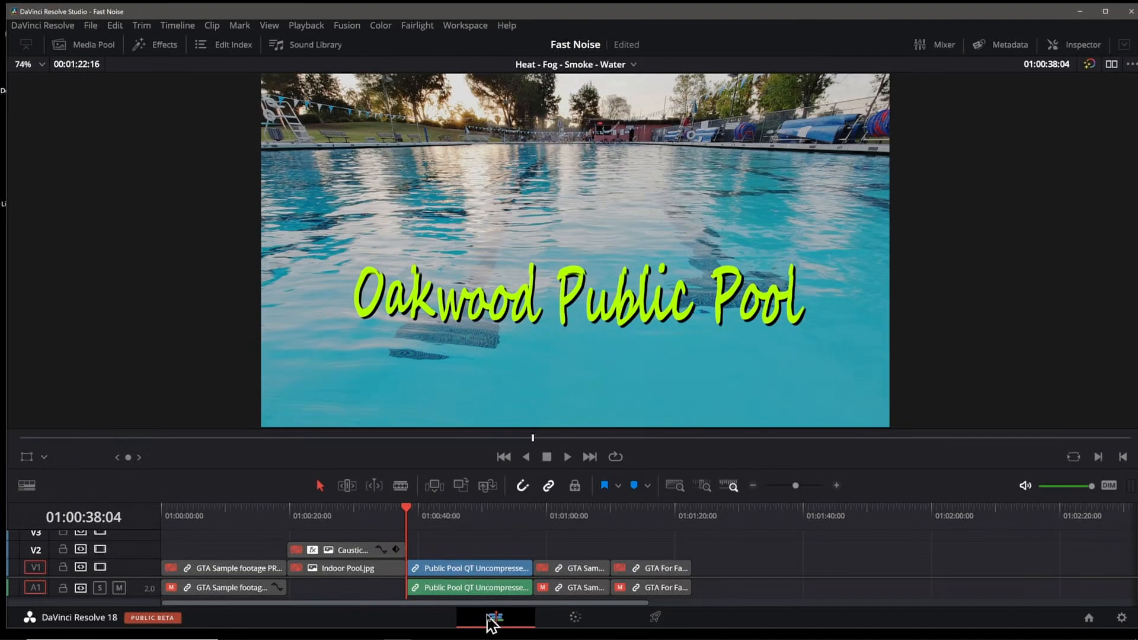
click(568, 457)
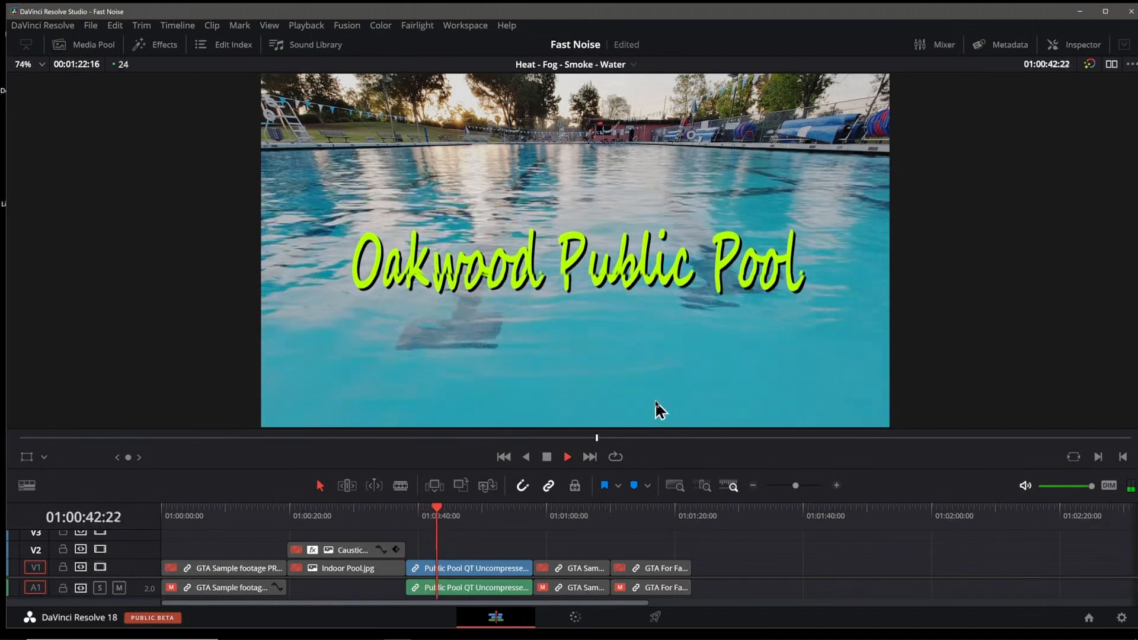
click(546, 460)
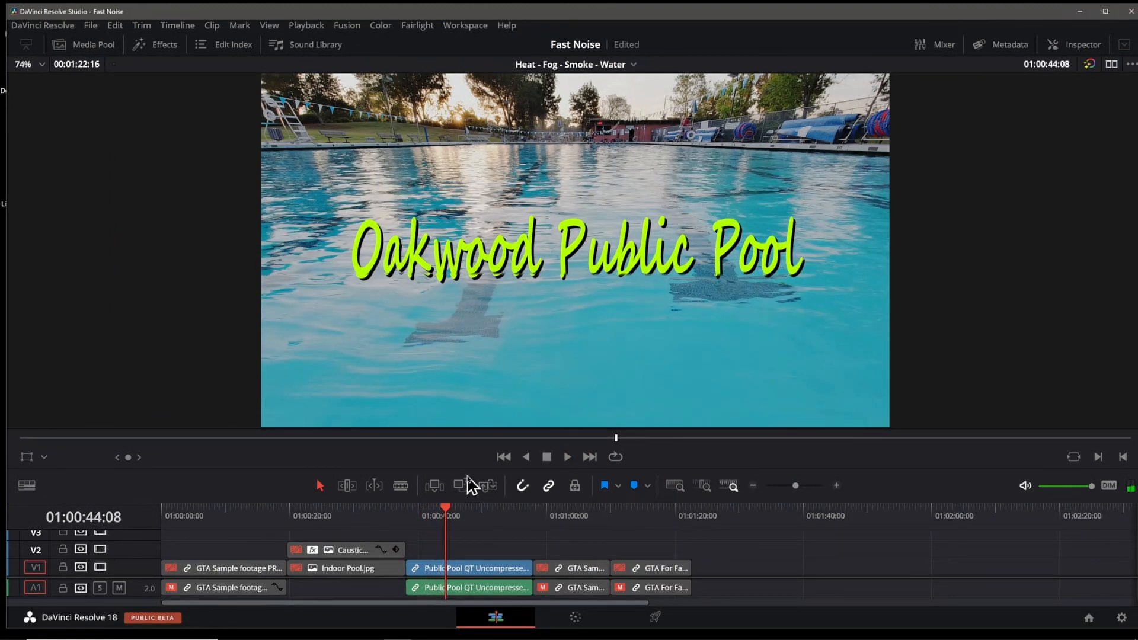
- Display the Power Window outline over the pool shot, extend the linear window's upper edge slightly upward and replay the clip
click(576, 618)
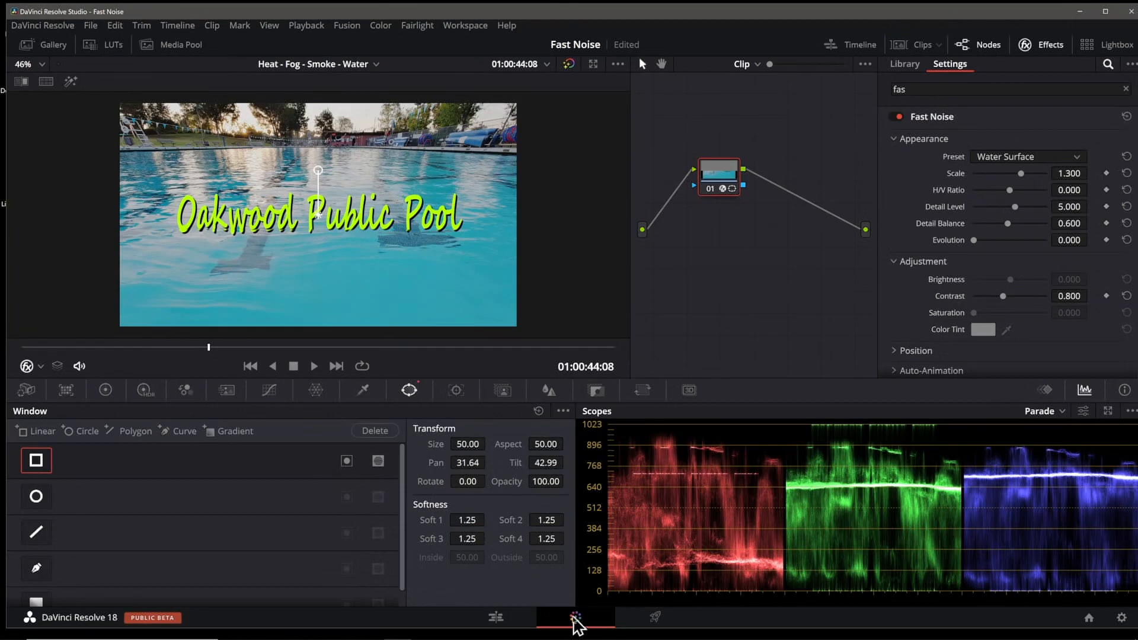
click(35, 461)
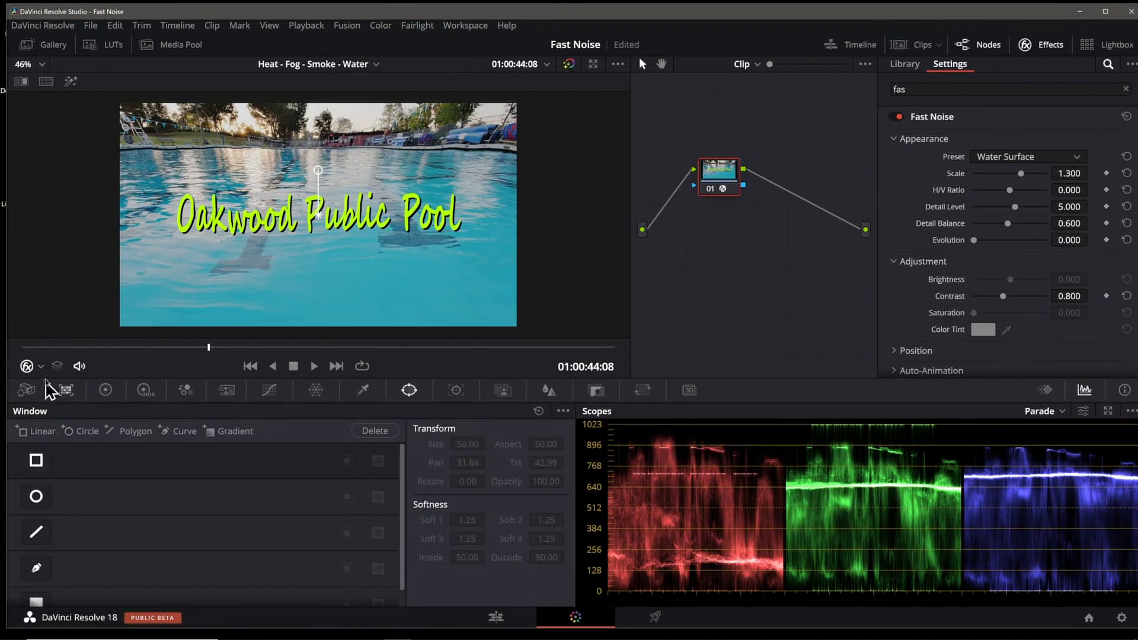
click(30, 366)
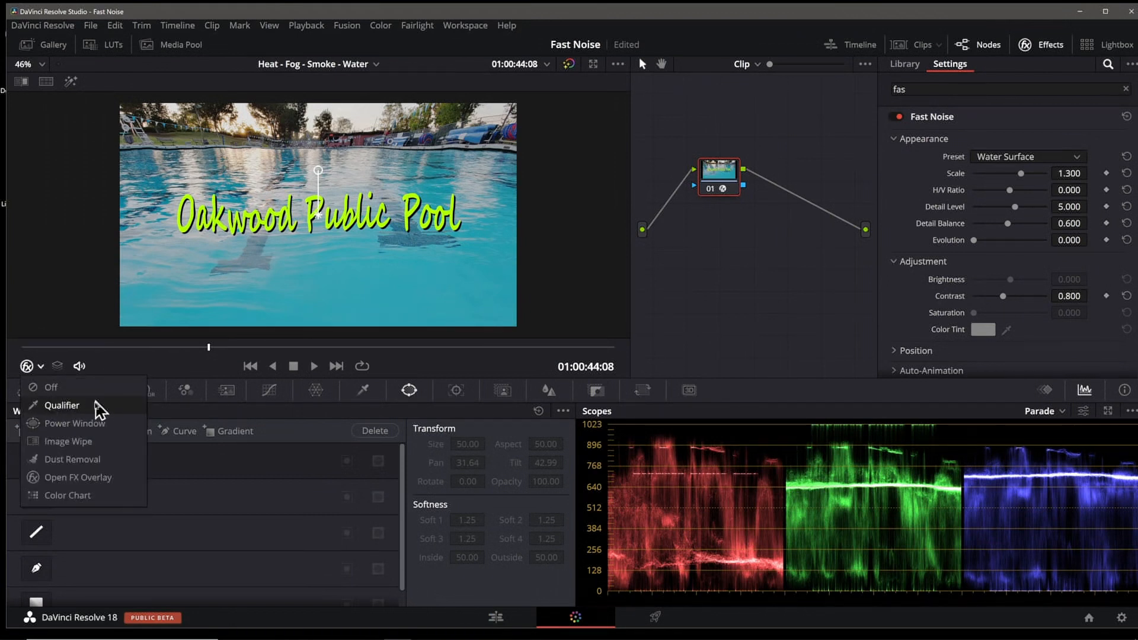
click(95, 423)
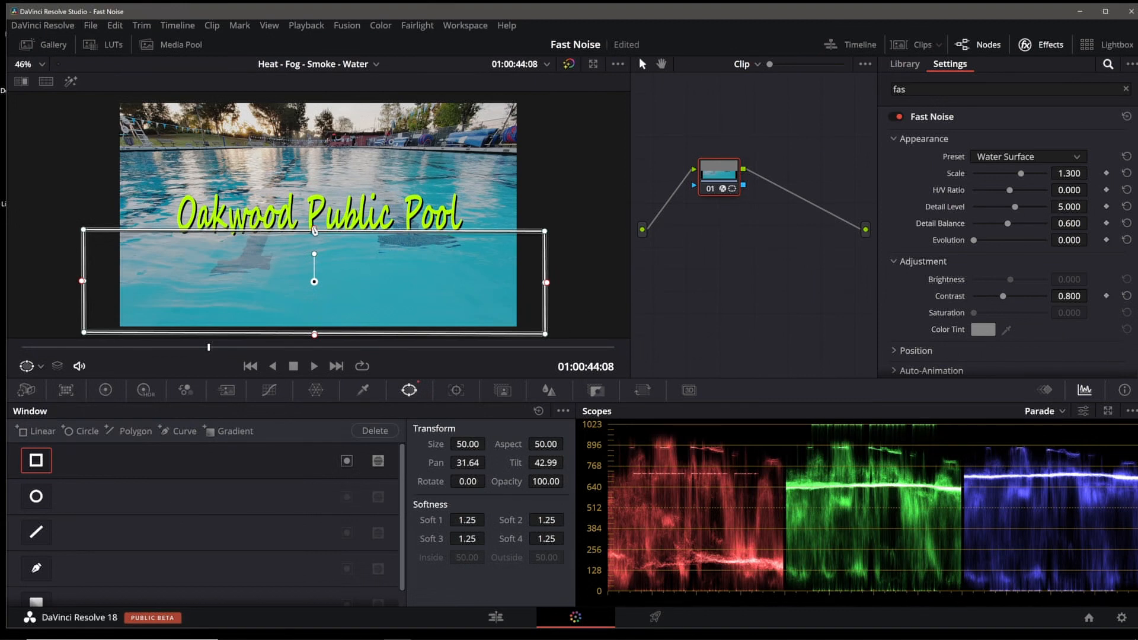
drag(315, 230, 314, 222)
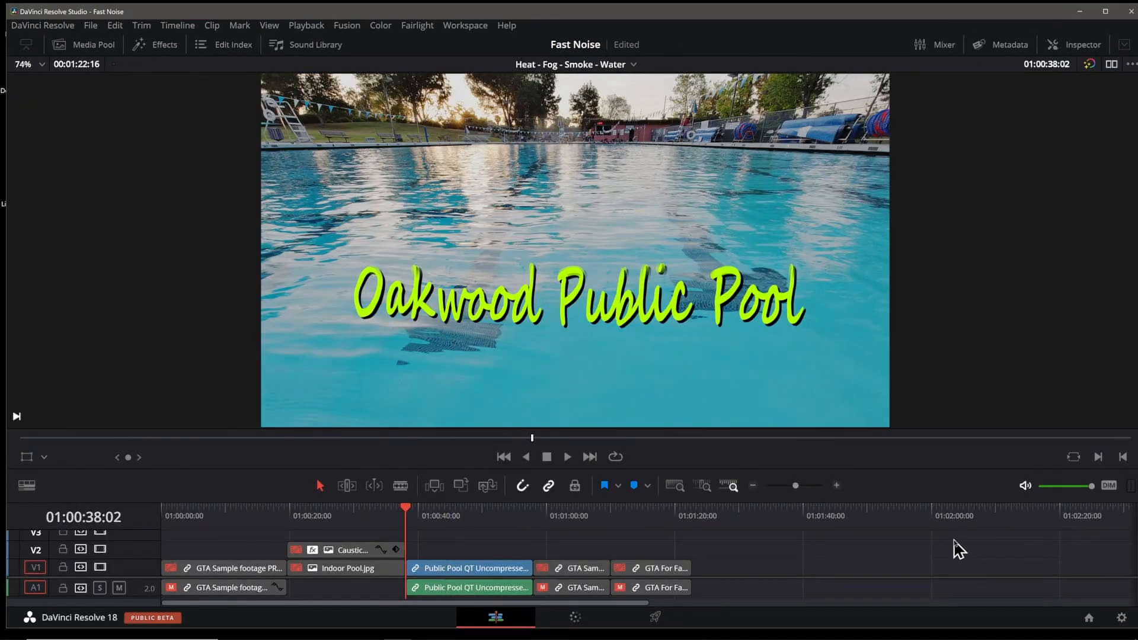
key(space)
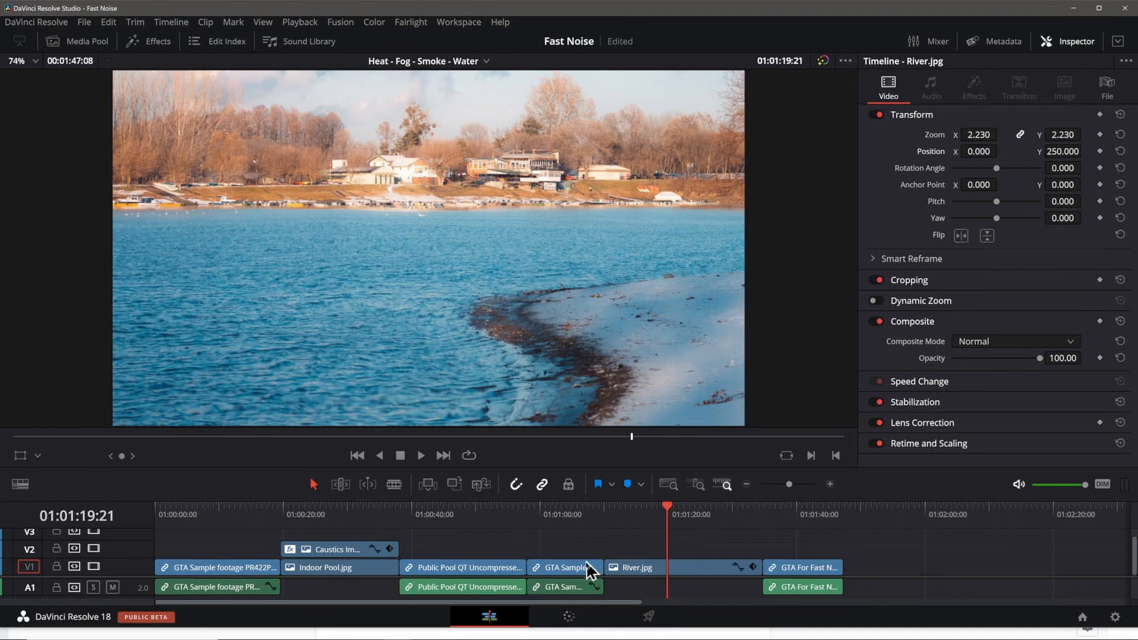
- Examine River.jpg's curve window and Fast Noise settings on the Color page, show the Open FX Overlay and play the shot
click(568, 618)
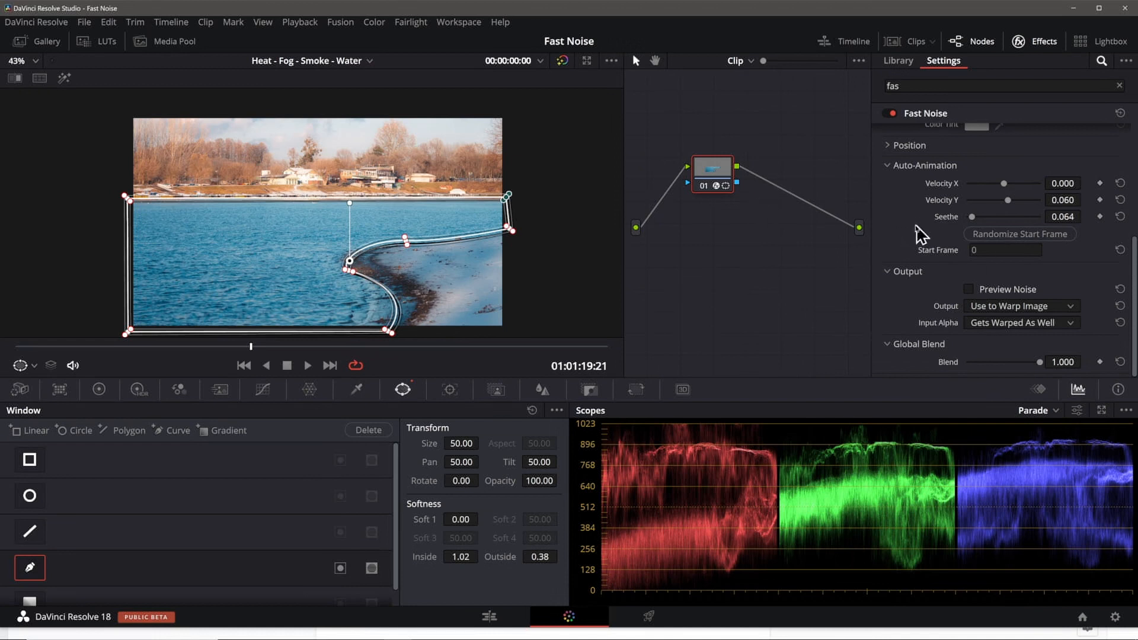
scroll(920, 234, up, 4)
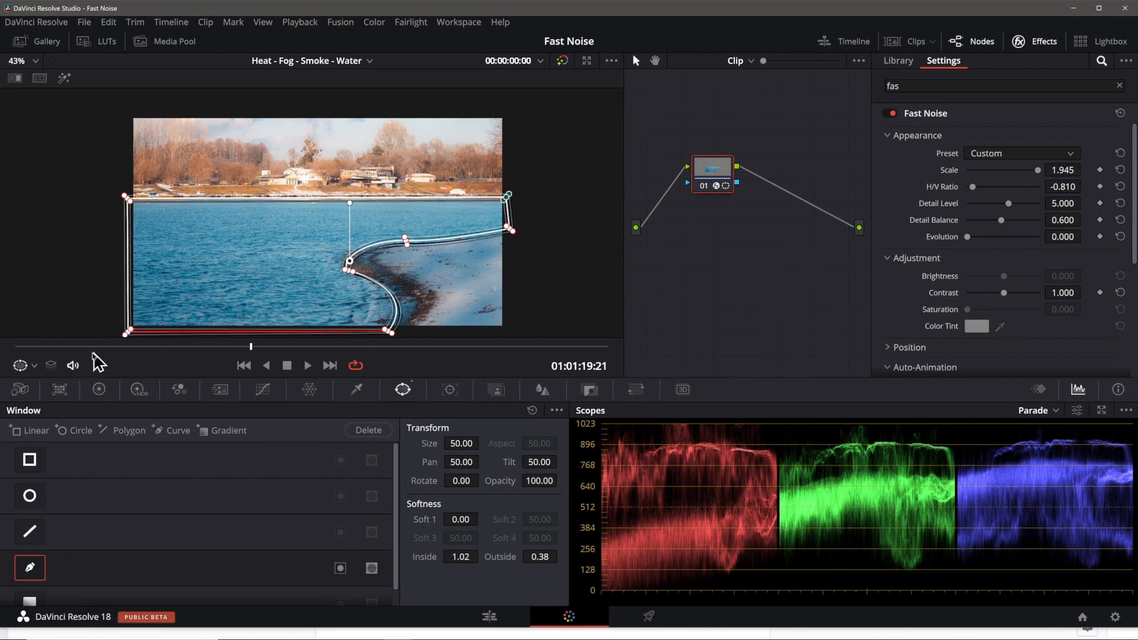
click(25, 365)
click(50, 477)
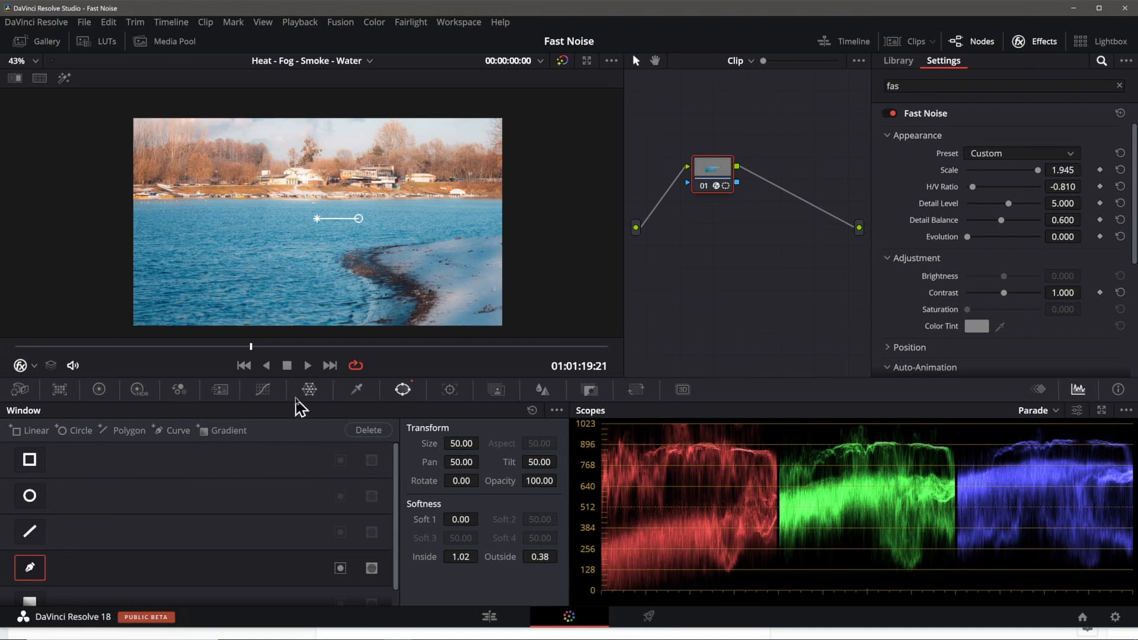
click(307, 368)
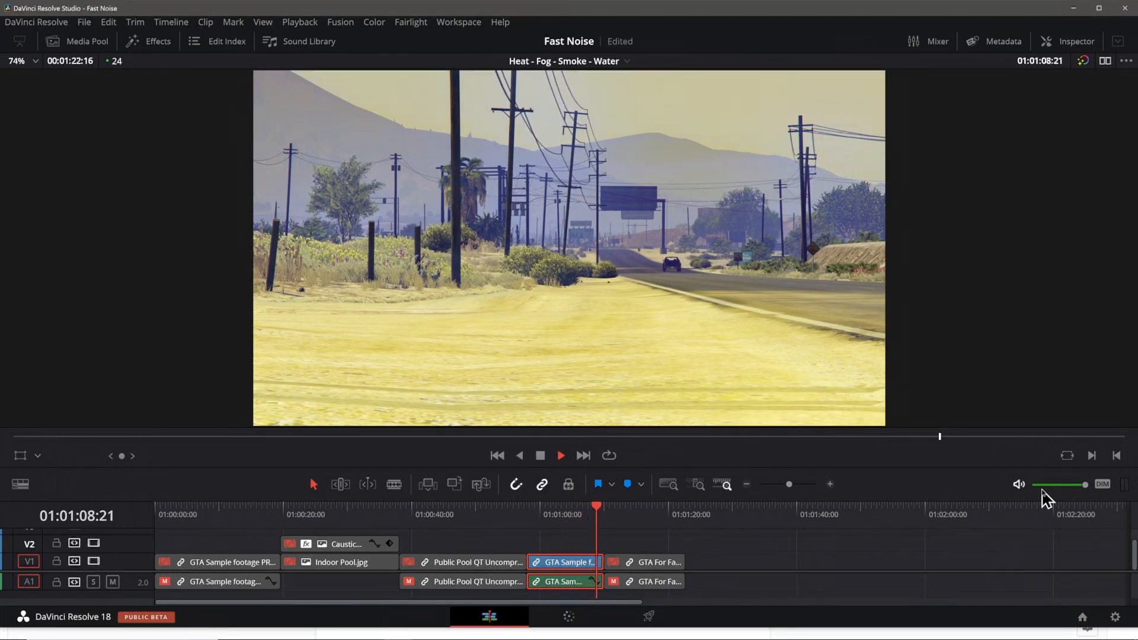
- Replay the GTA Sample road clip from its start at 01:00:57:23 and return to its first frame
key(space)
key(Up)
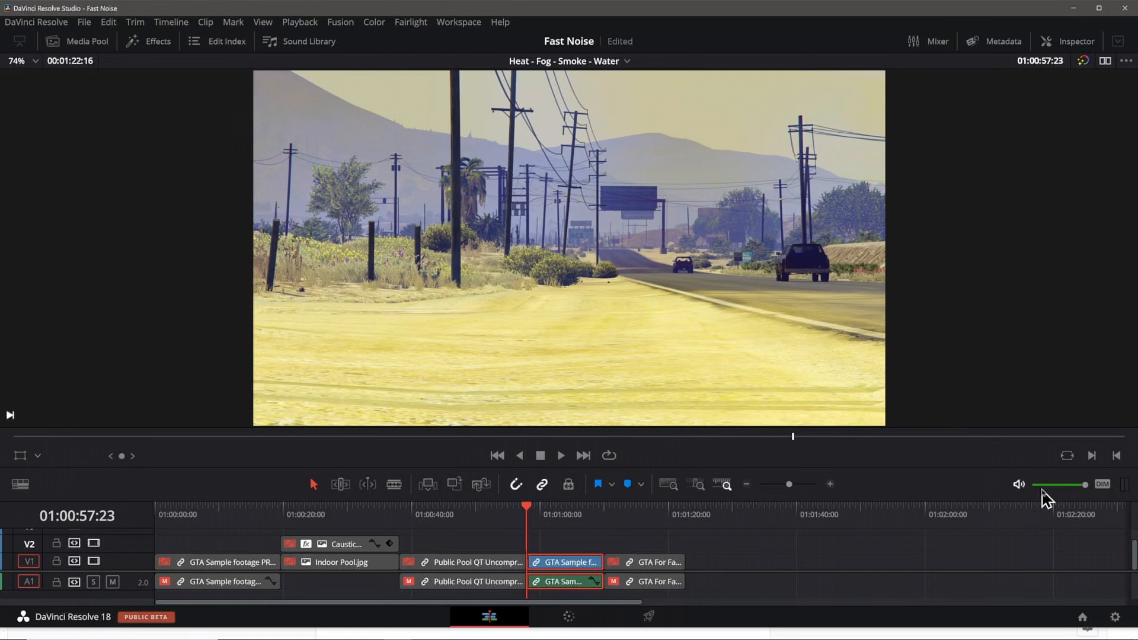
key(space)
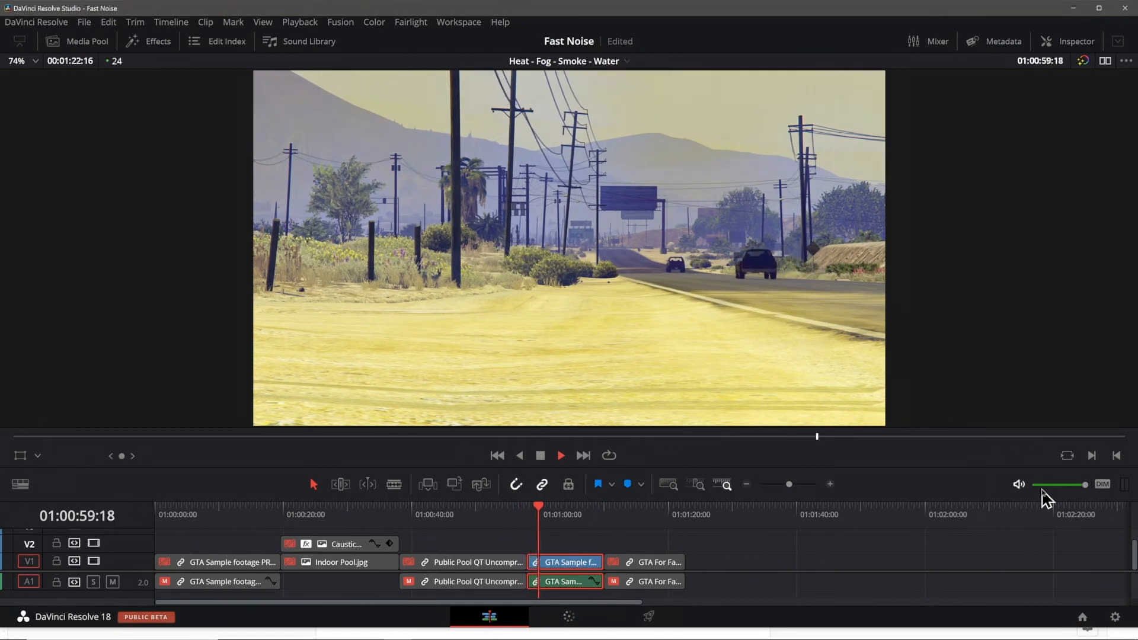
key(space)
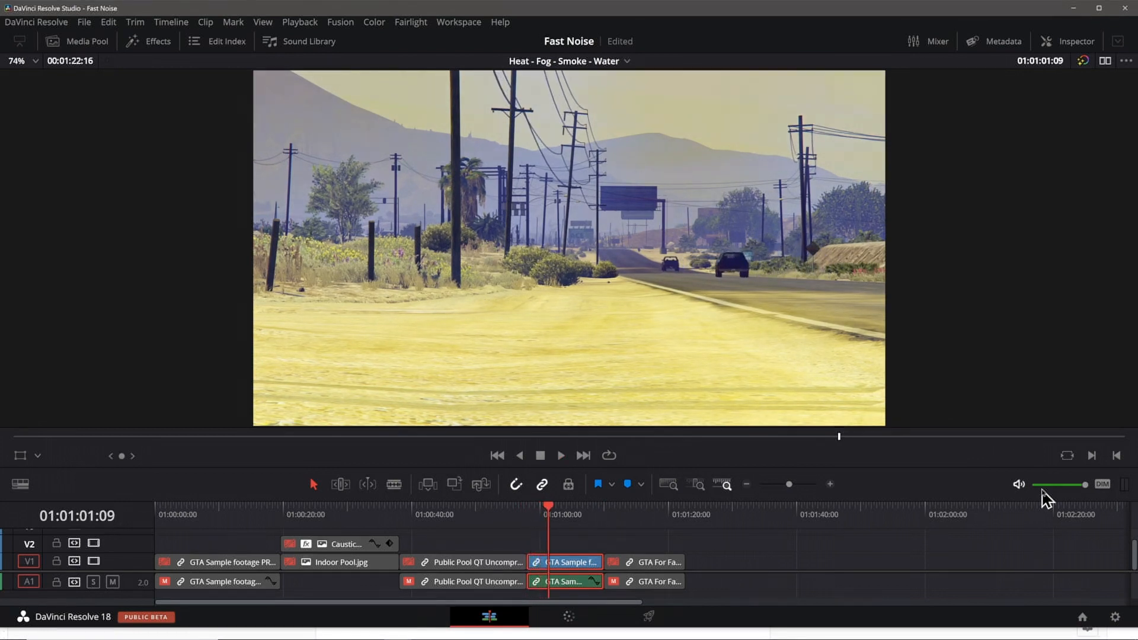
key(Up)
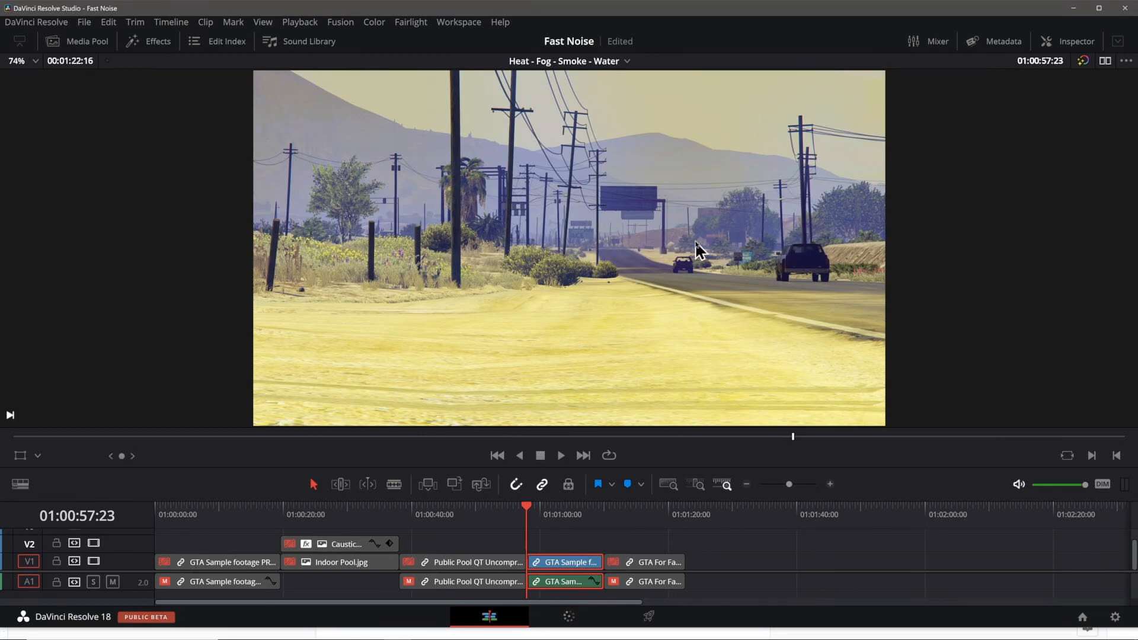
- On the Color page, add a linear Power Window covering the road clip's full width from above the frame down to the horizon
click(569, 618)
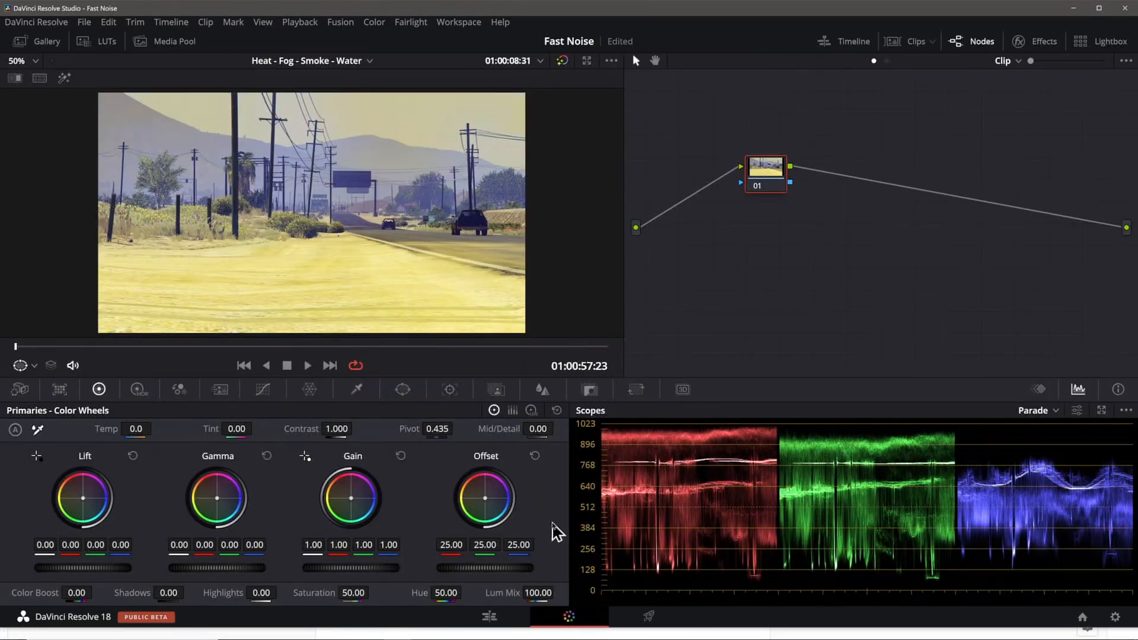
click(404, 390)
scroll(436, 226, down, 1)
scroll(432, 225, down, 1)
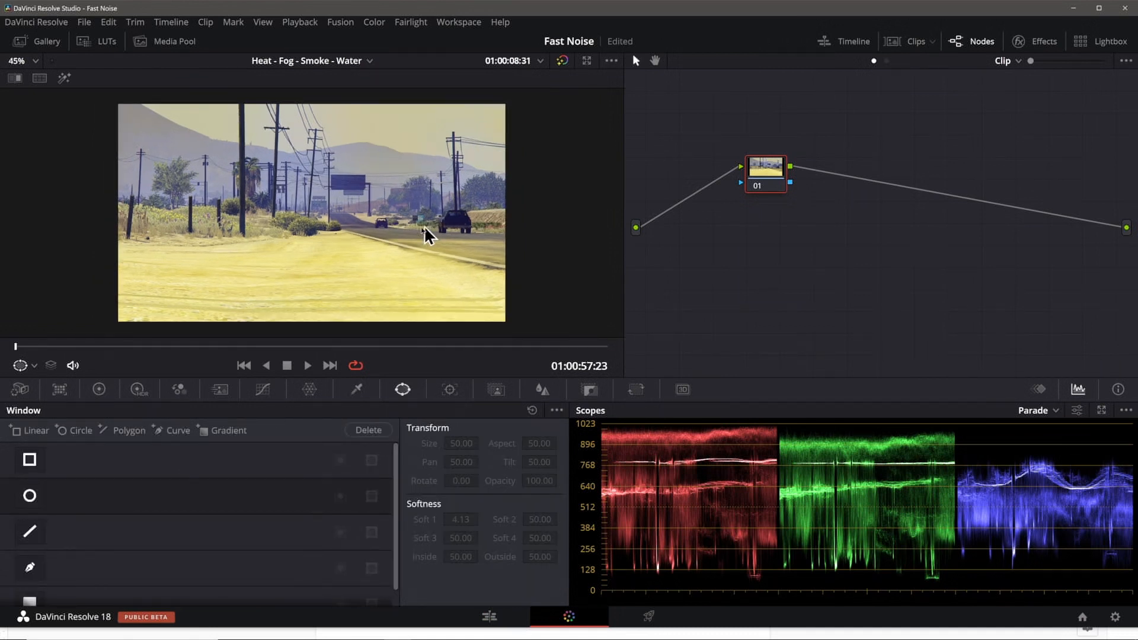
click(30, 460)
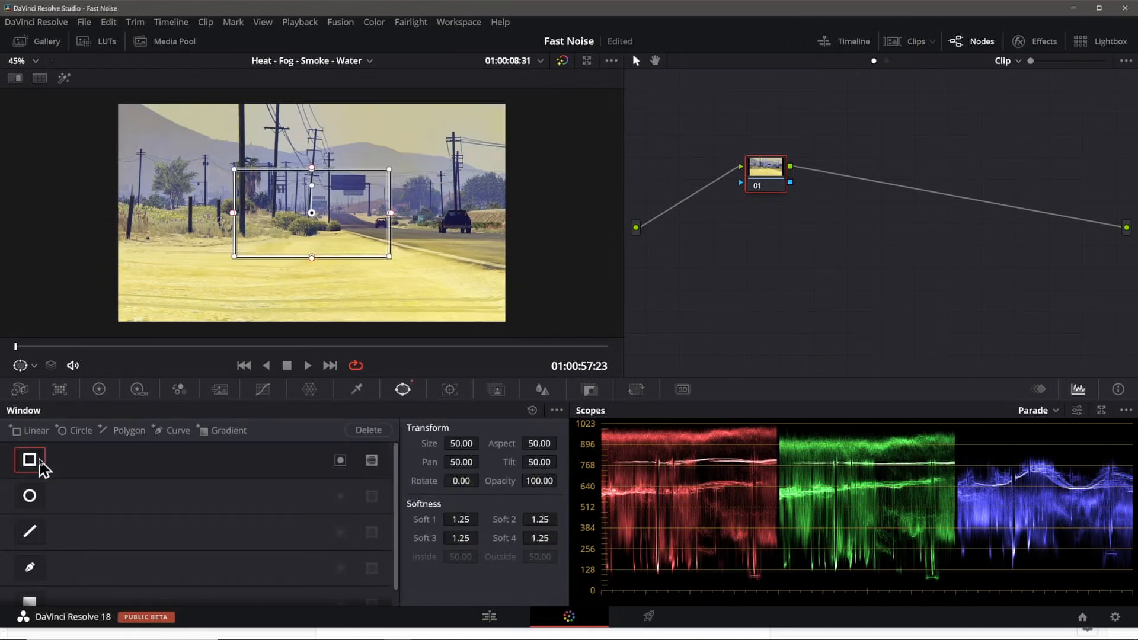
drag(352, 200, 522, 253)
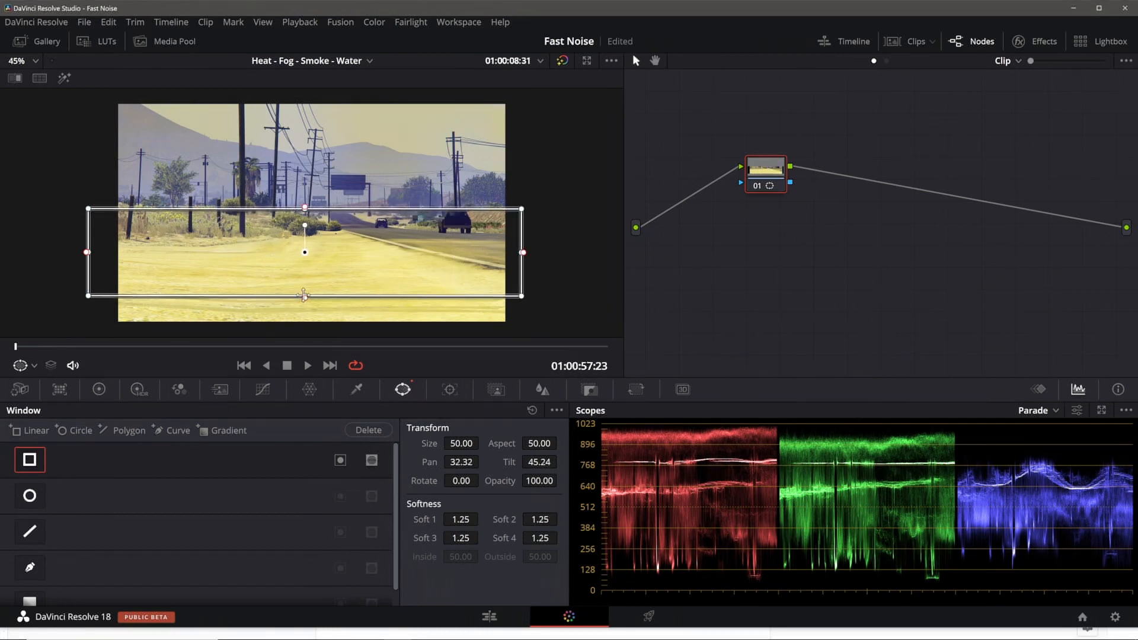
drag(302, 296, 304, 332)
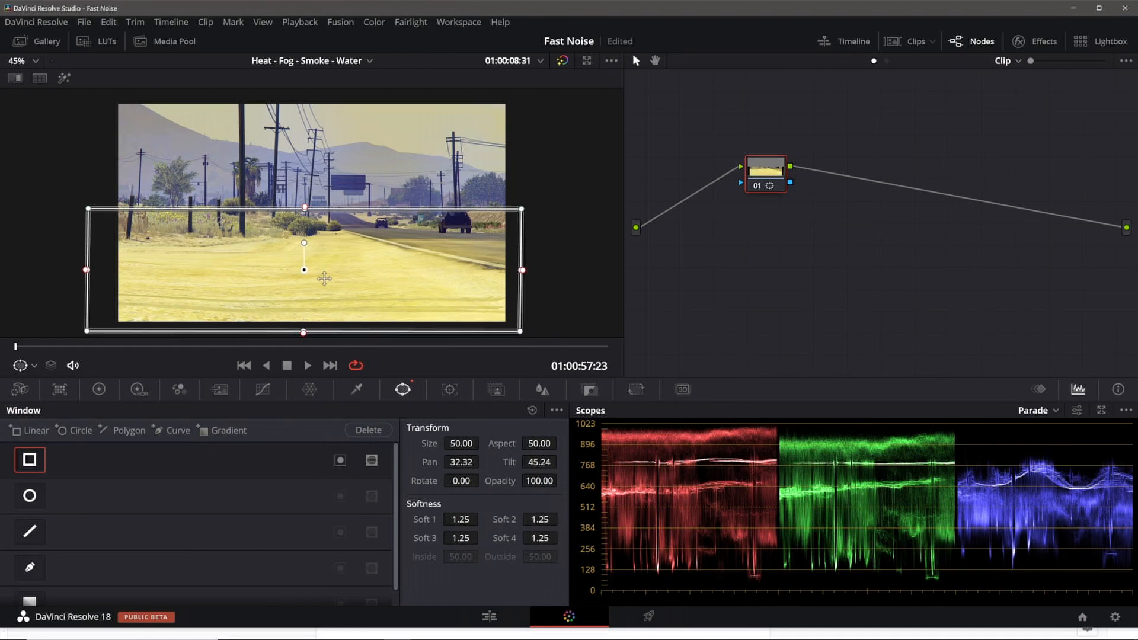
drag(324, 278, 331, 161)
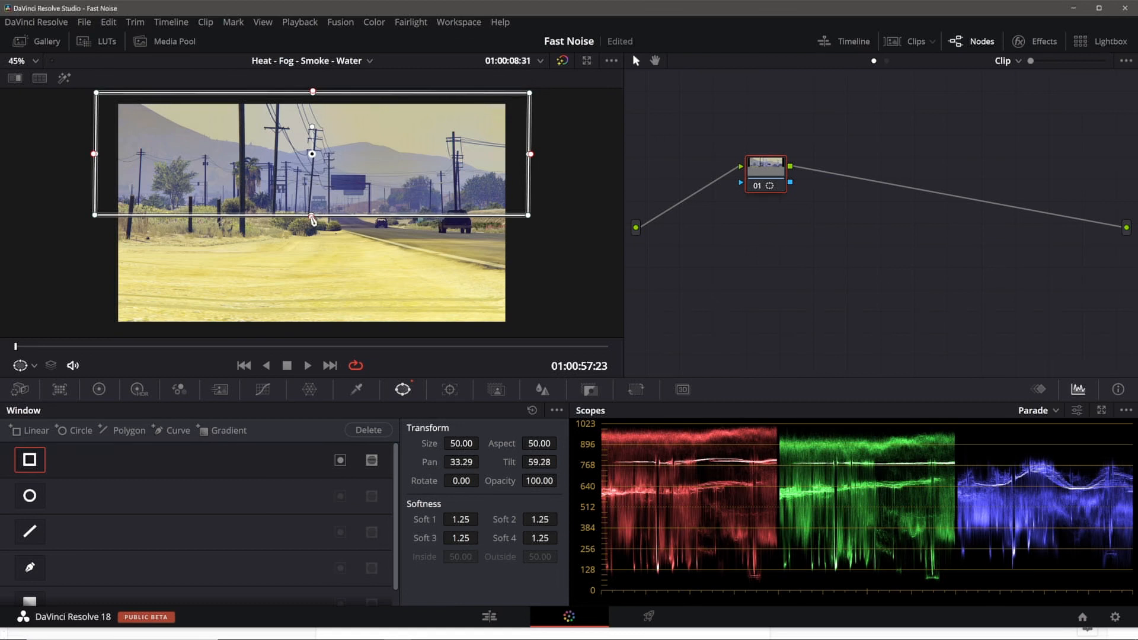
- Soften the linear window's lower edge along the horizon, with Soft 4 at about 3.62
scroll(312, 221, up, 8)
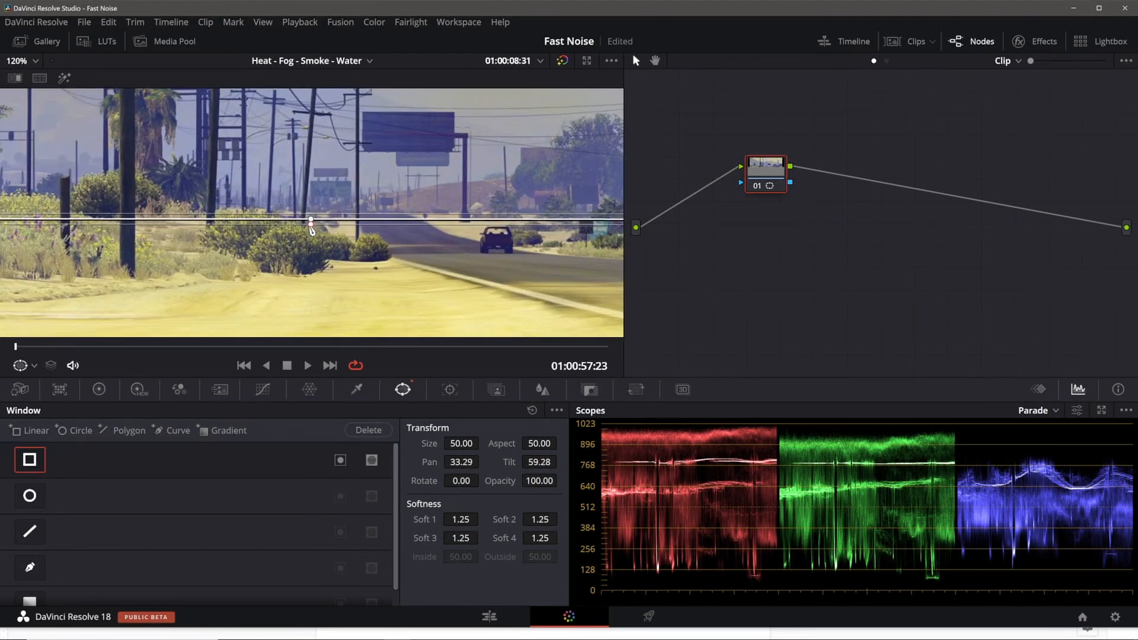
drag(311, 223, 312, 236)
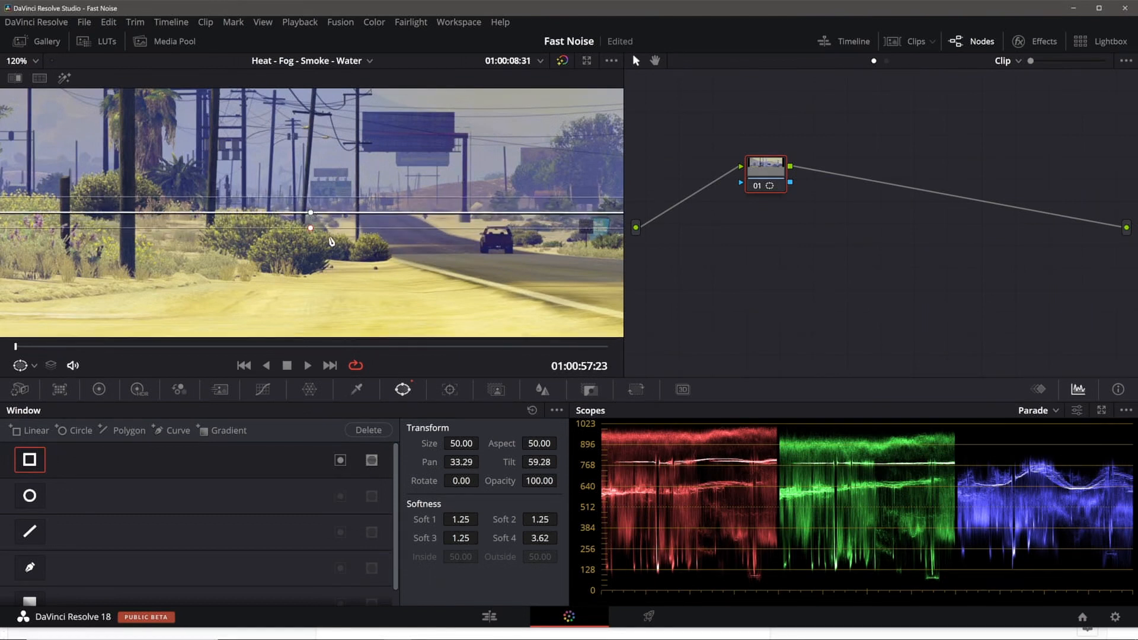
scroll(330, 244, down, 2)
scroll(330, 245, down, 4)
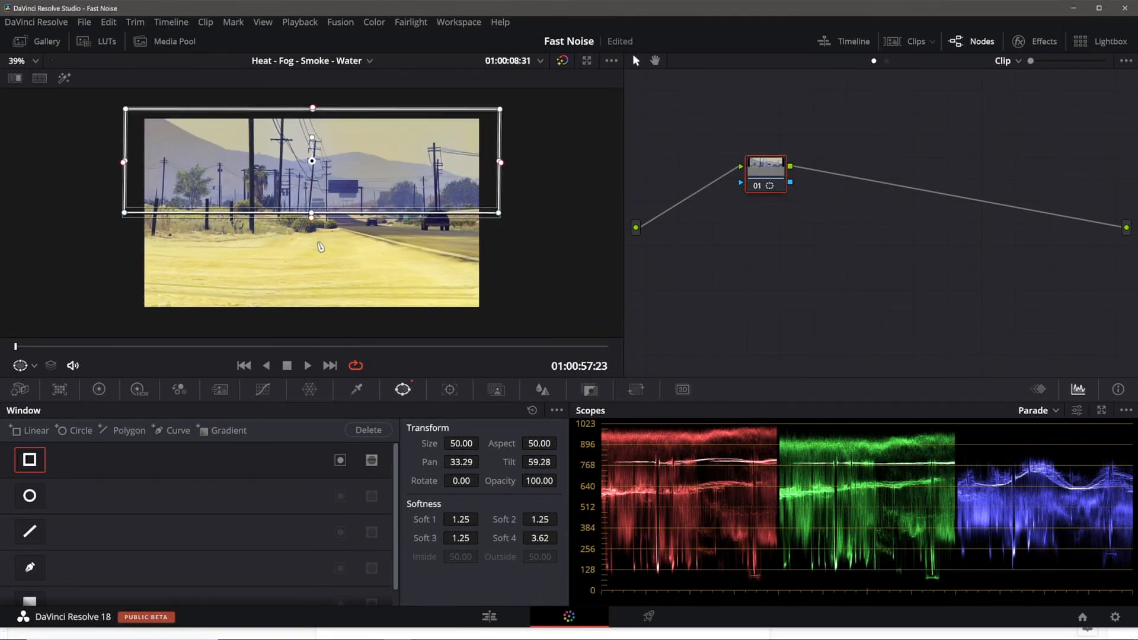
- Apply Fast Noise to node 01 of the road clip and choose its Heat Haze preset
click(1044, 42)
click(1076, 82)
text(fas)
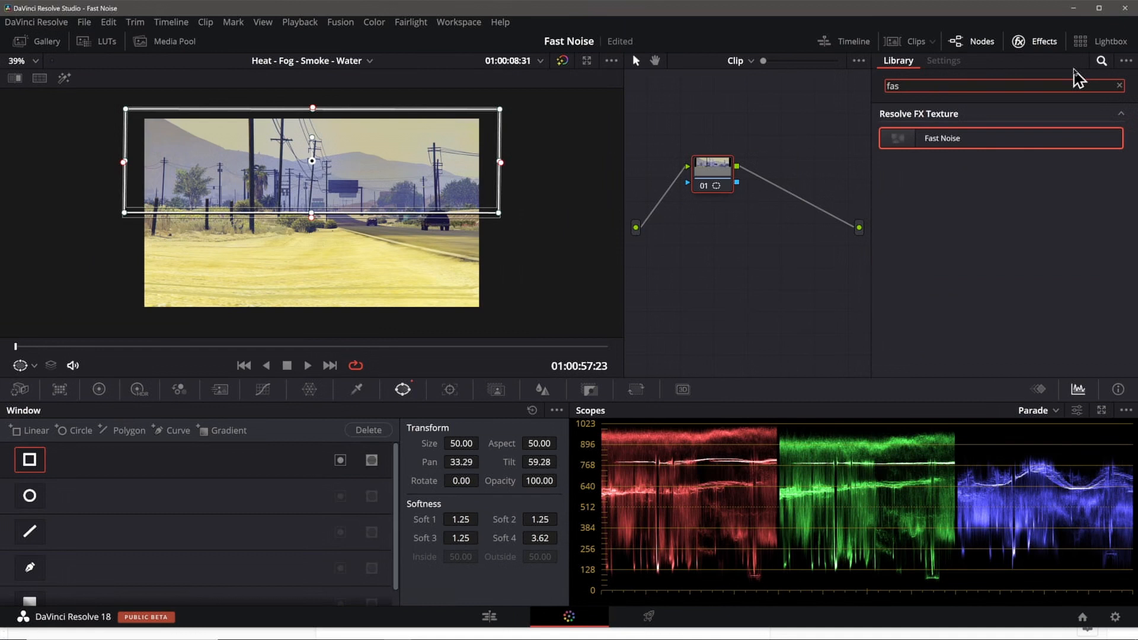
drag(943, 138, 714, 175)
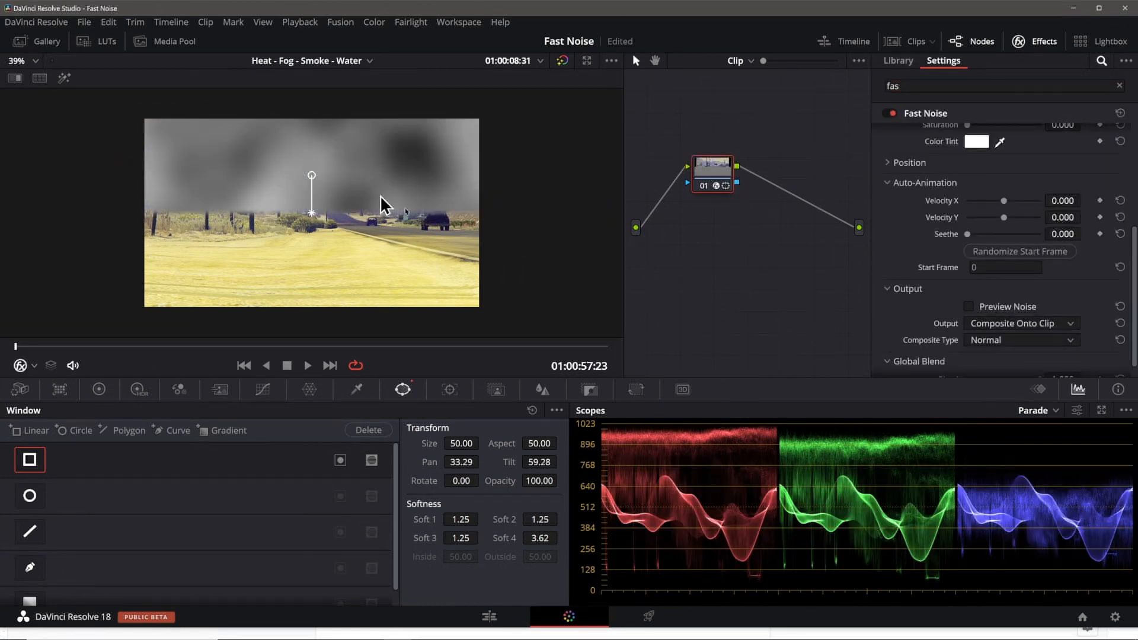
scroll(984, 178, up, 3)
click(983, 154)
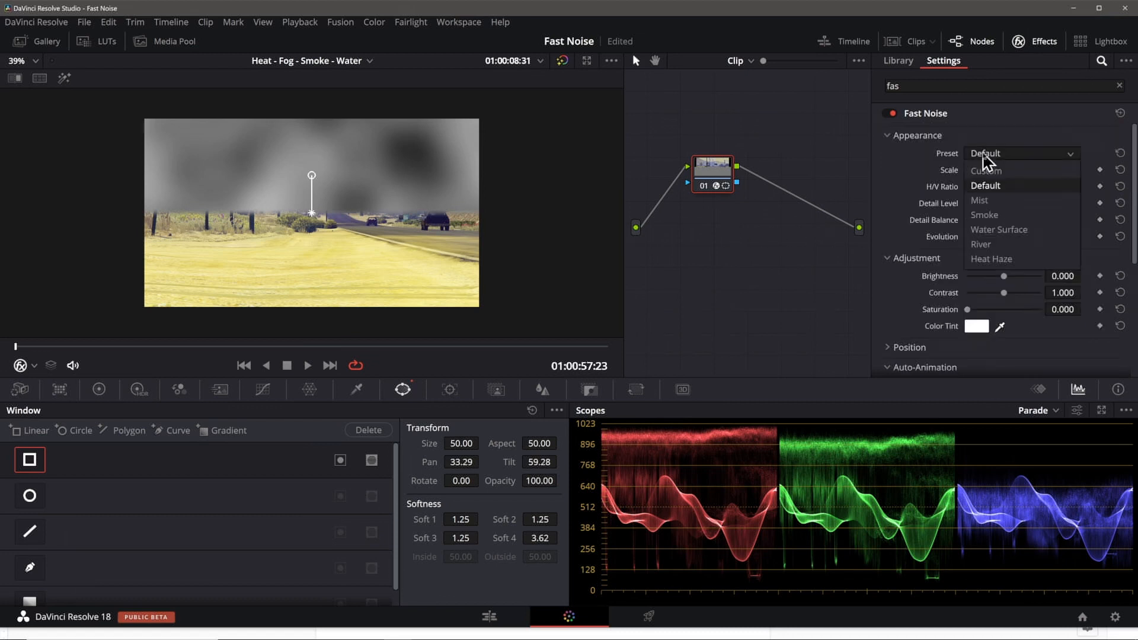
click(996, 259)
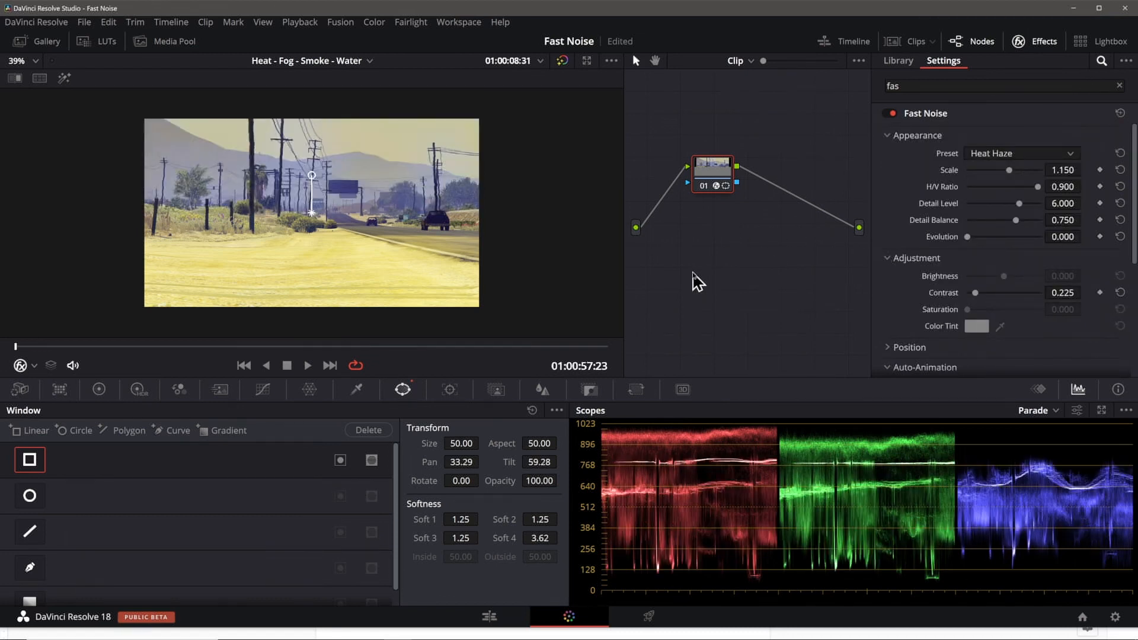
- Play the heat haze on the Color page, and replay the road clip from its start on the Edit page
key(space)
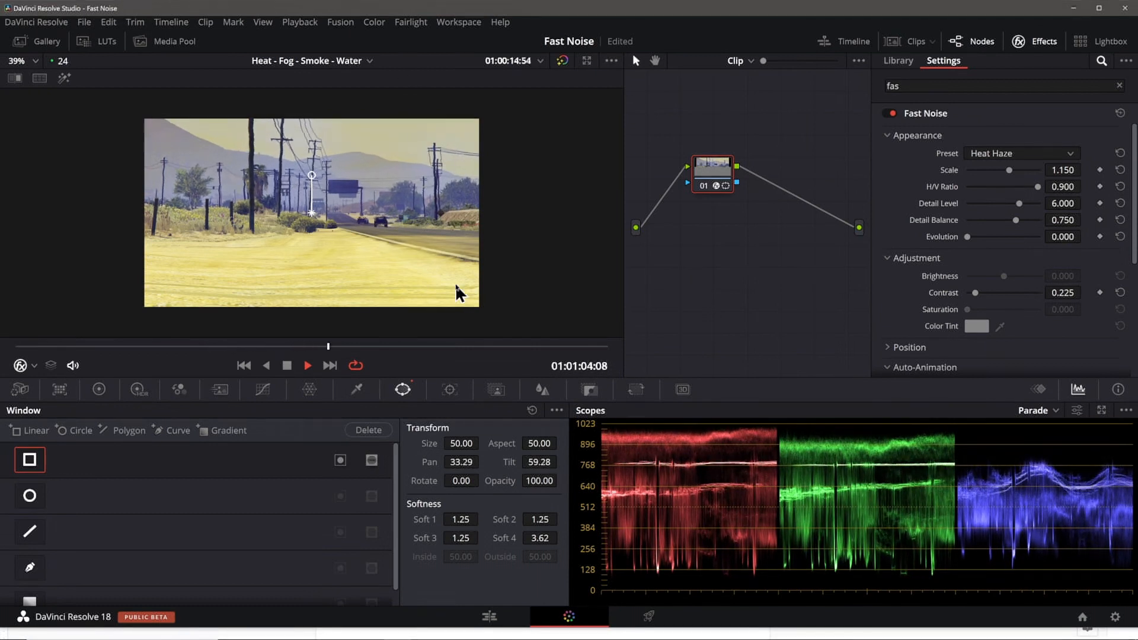
scroll(455, 283, up, 3)
key(space)
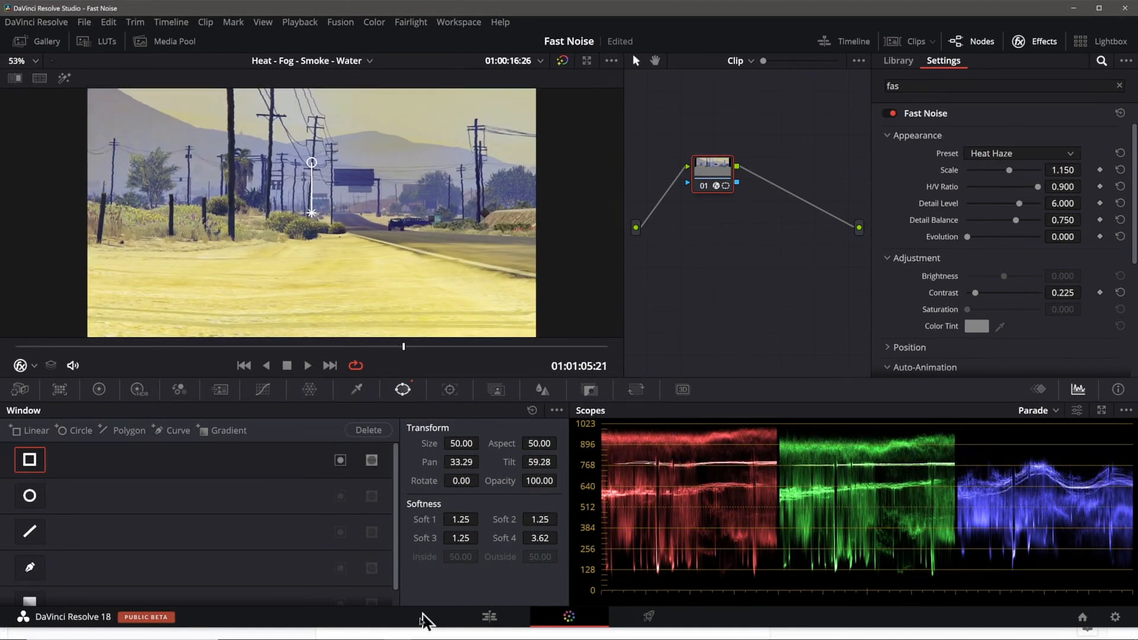
click(498, 616)
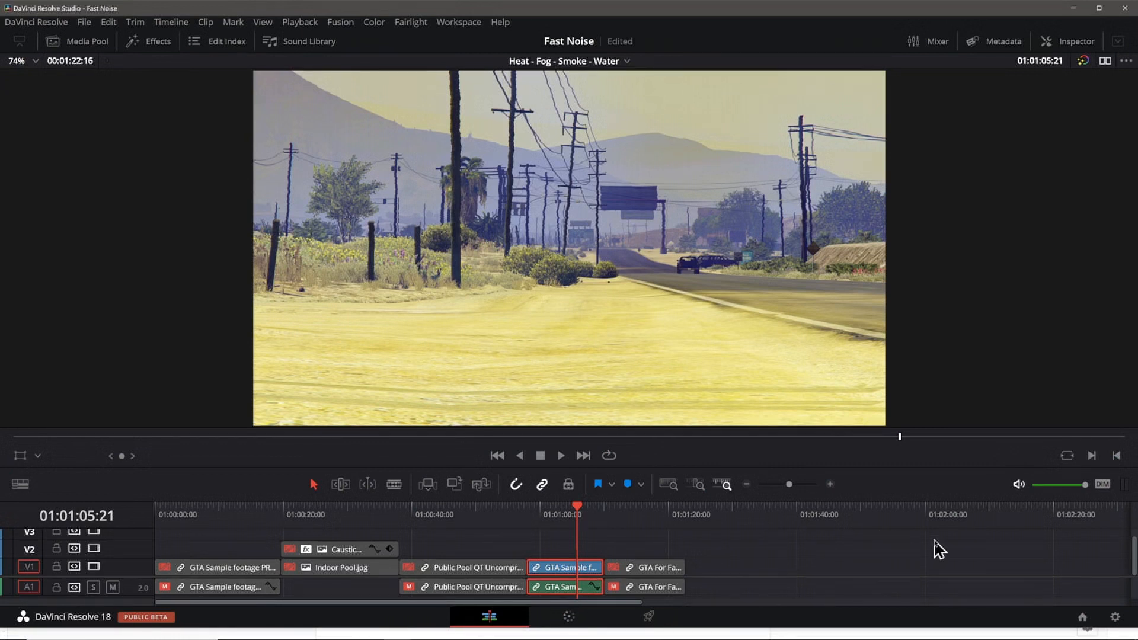
key(Up)
key(space)
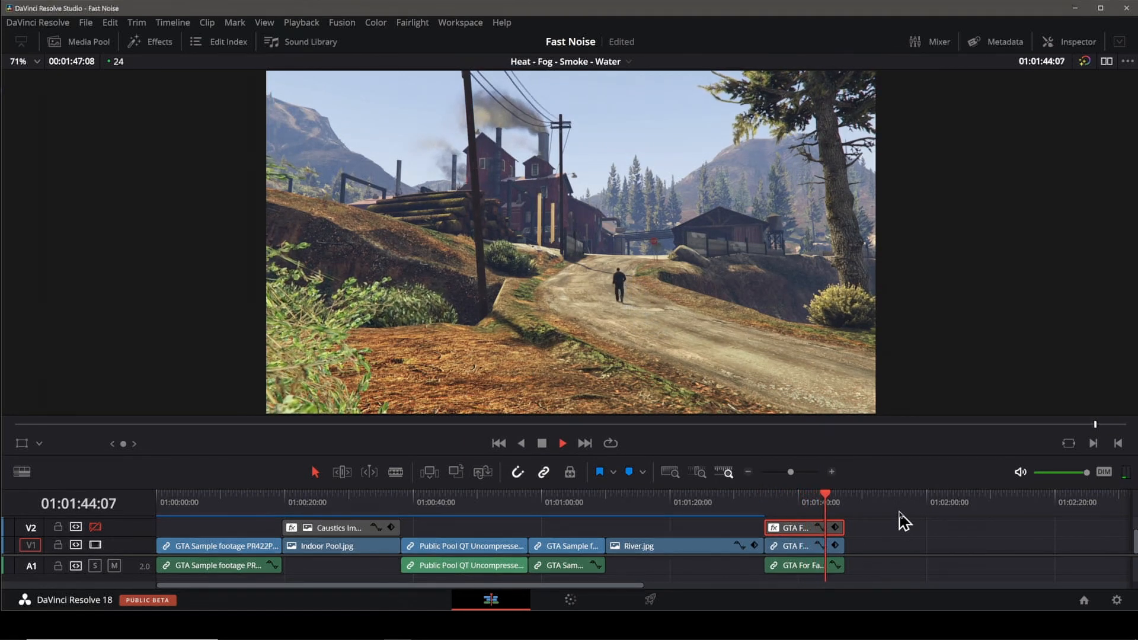
- Stop playback, return to the factory clip's first frame at 01:01:34:18 and select the clip on V1
key(space)
key(Up)
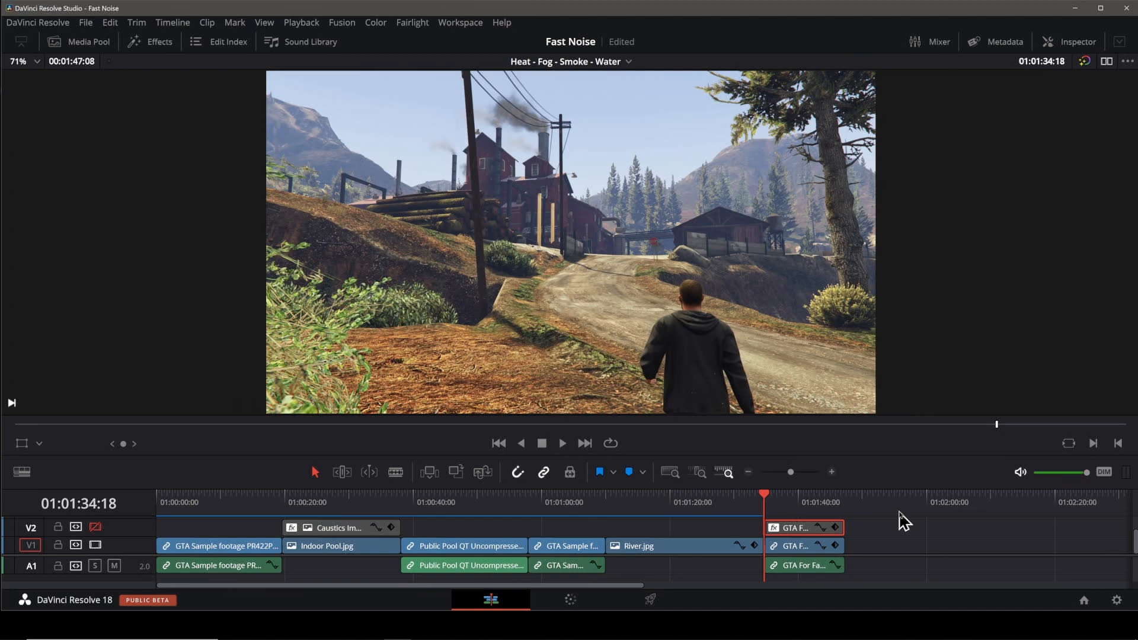
click(799, 544)
click(792, 546)
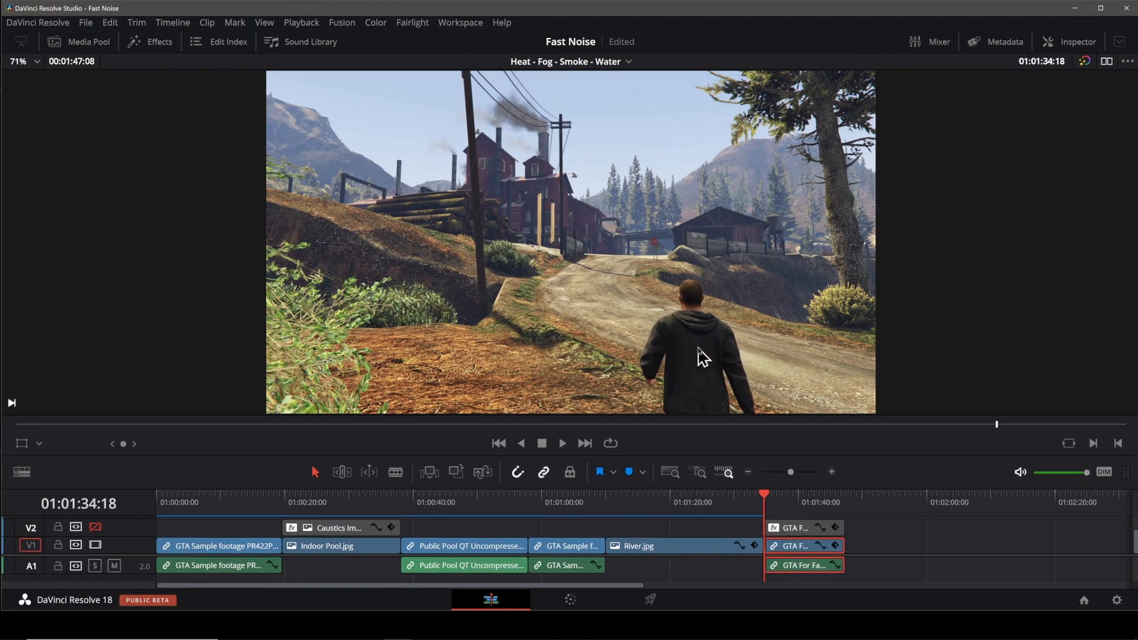
- Enable Fast Noise on the V1 factory clip, and turn on track V2, which holds the Depth Map copy
click(1076, 43)
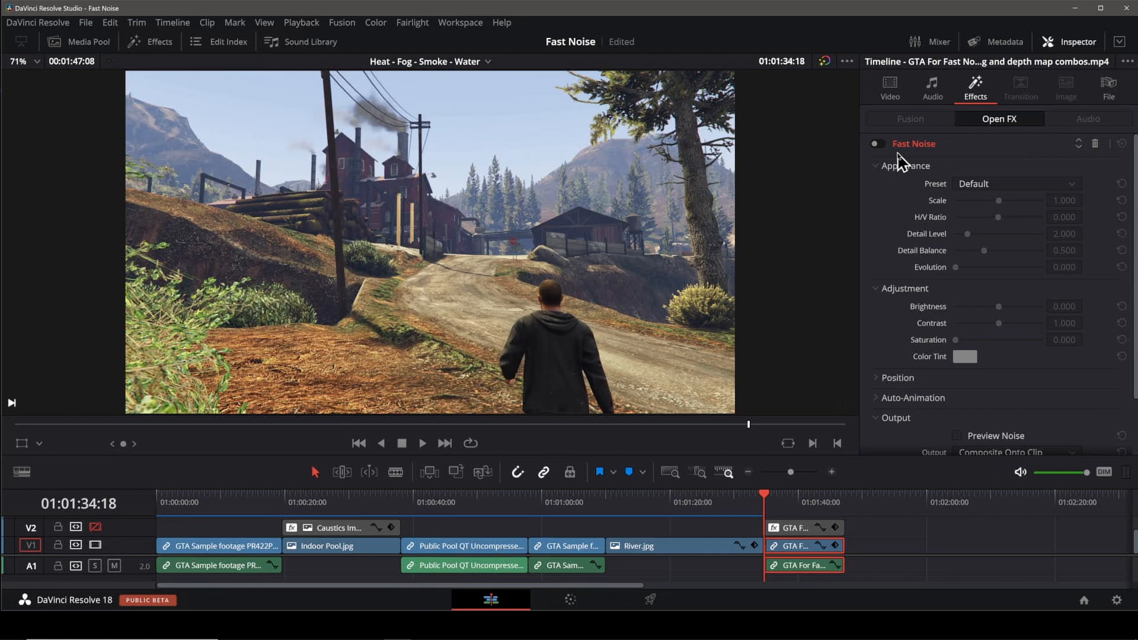
click(877, 144)
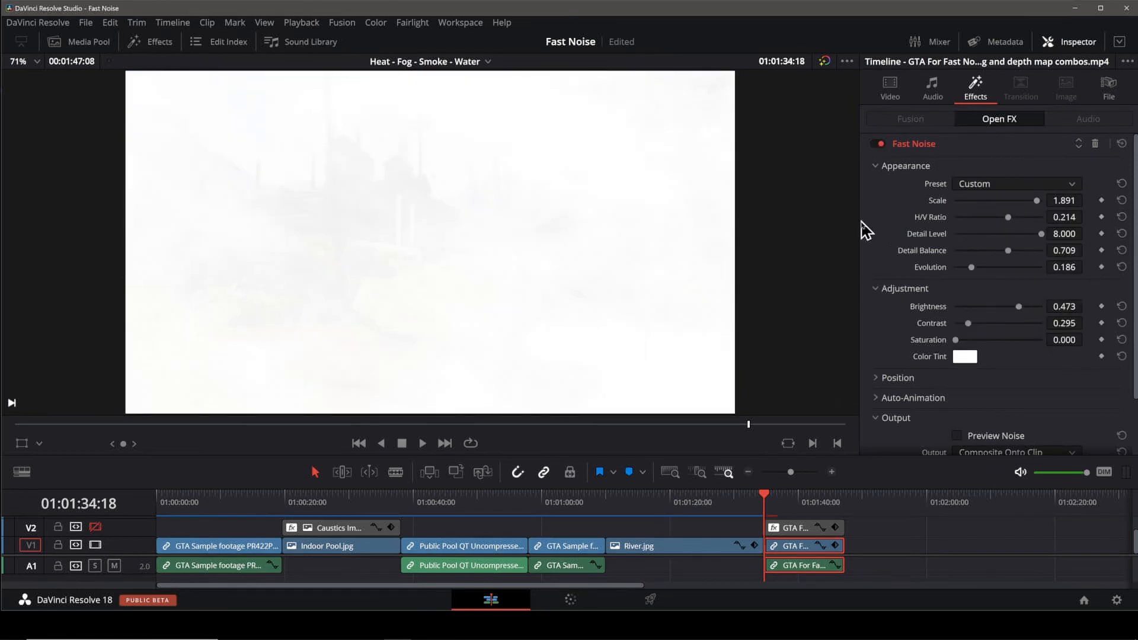
click(794, 531)
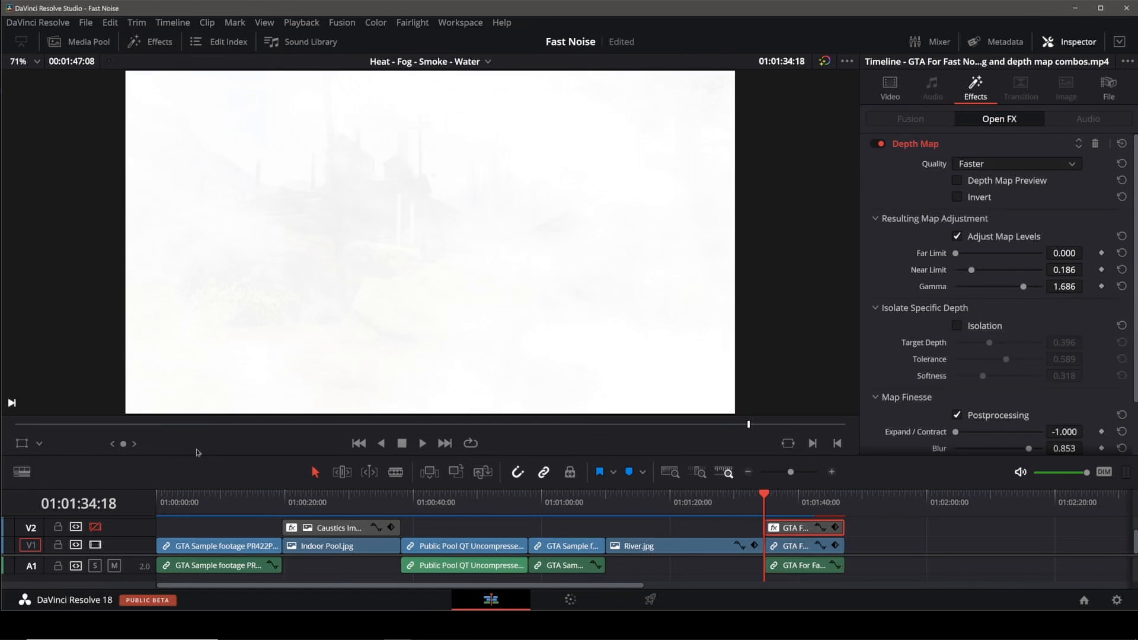
click(94, 526)
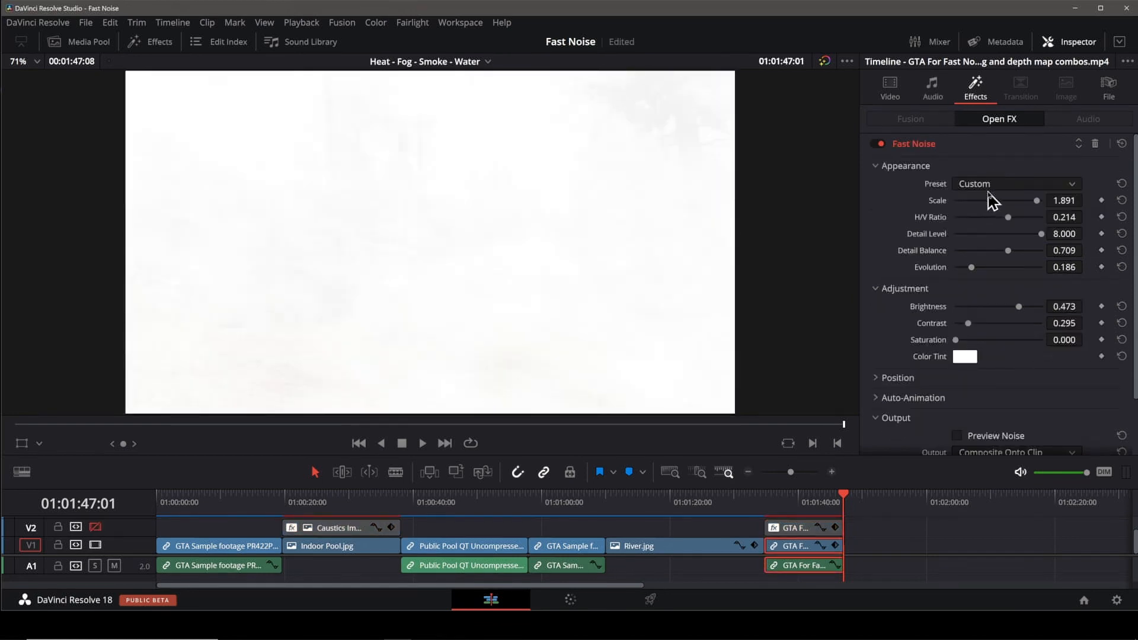
- Apply the Smoke preset to the V1 clip's Fast Noise and adjust Scale to 0.822, Detail Level 8, Detail Balance 0.744 and Brightness 0.333
click(989, 187)
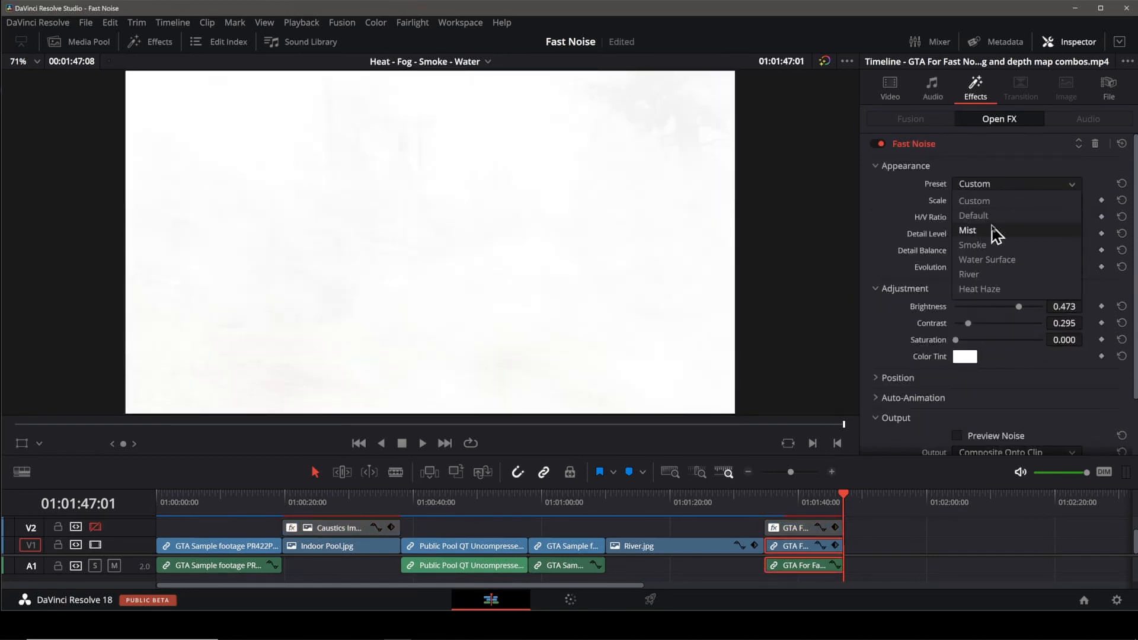
click(993, 246)
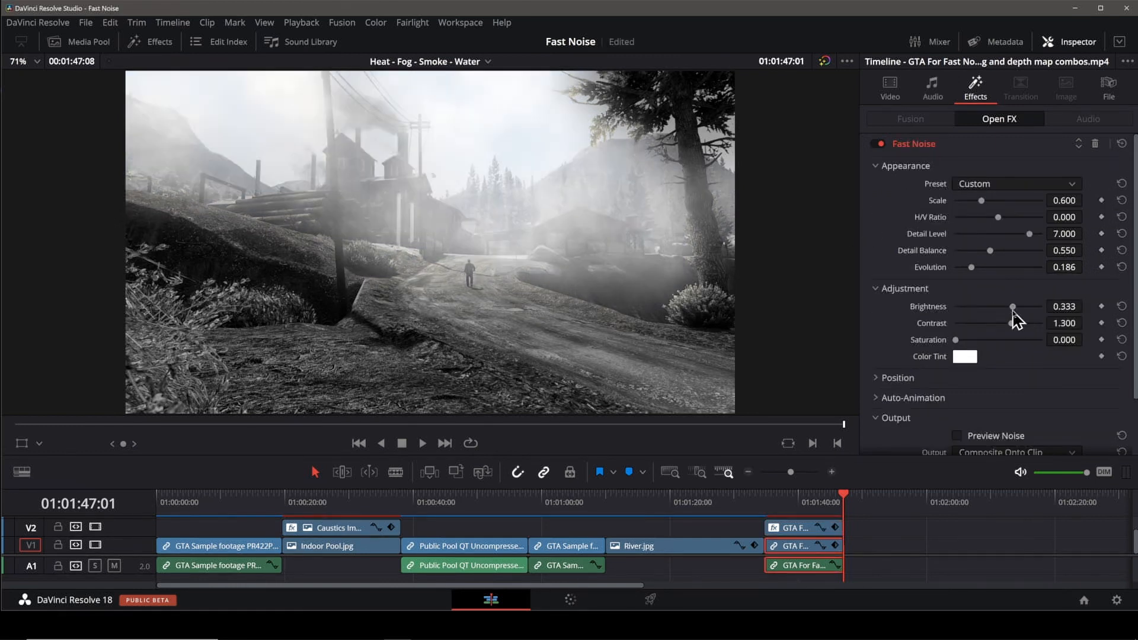
drag(981, 200, 990, 202)
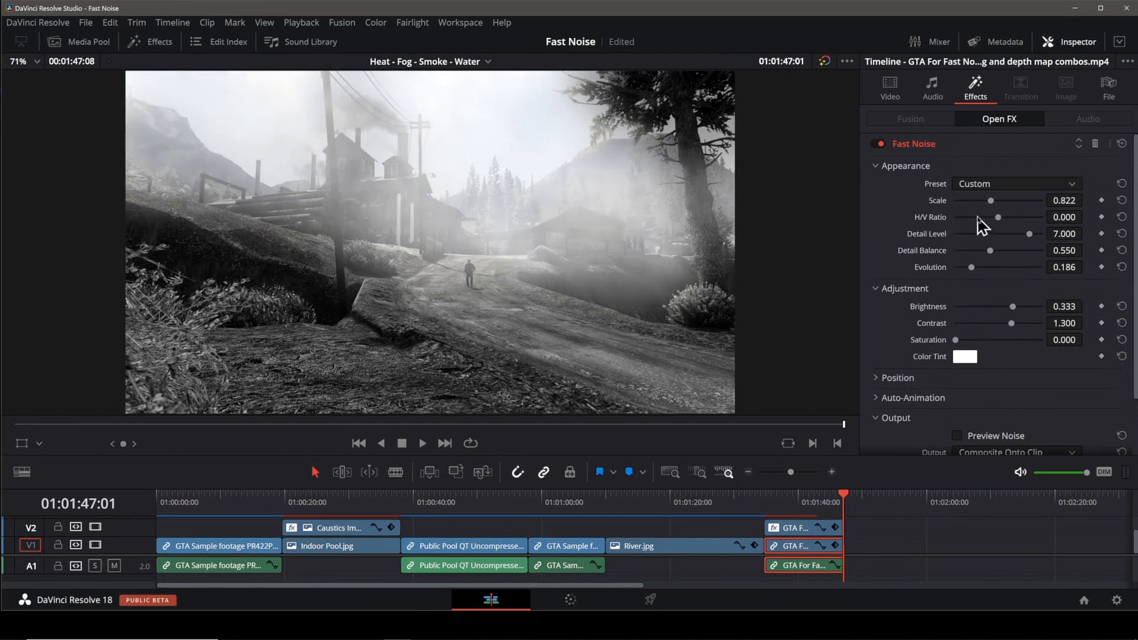
drag(1030, 234, 1012, 260)
- Set Fast Noise's auto-animation to Velocity X 0.08, Velocity Y 0 and Seethe about 0.079, and raise Brightness to about 0.519
scroll(907, 337, down, 2)
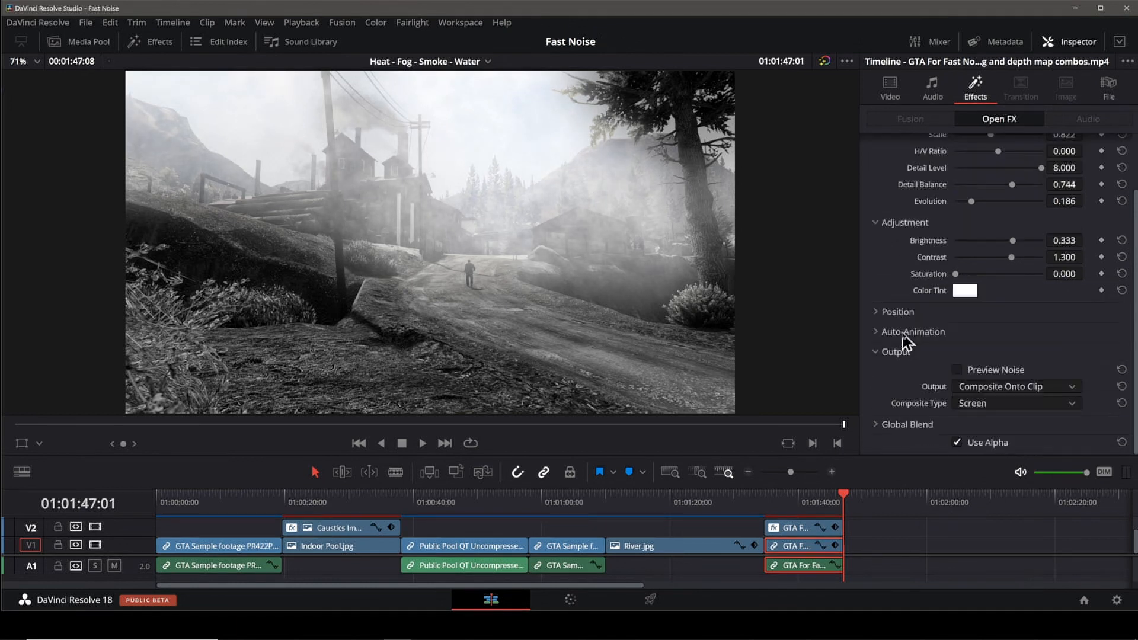
click(908, 333)
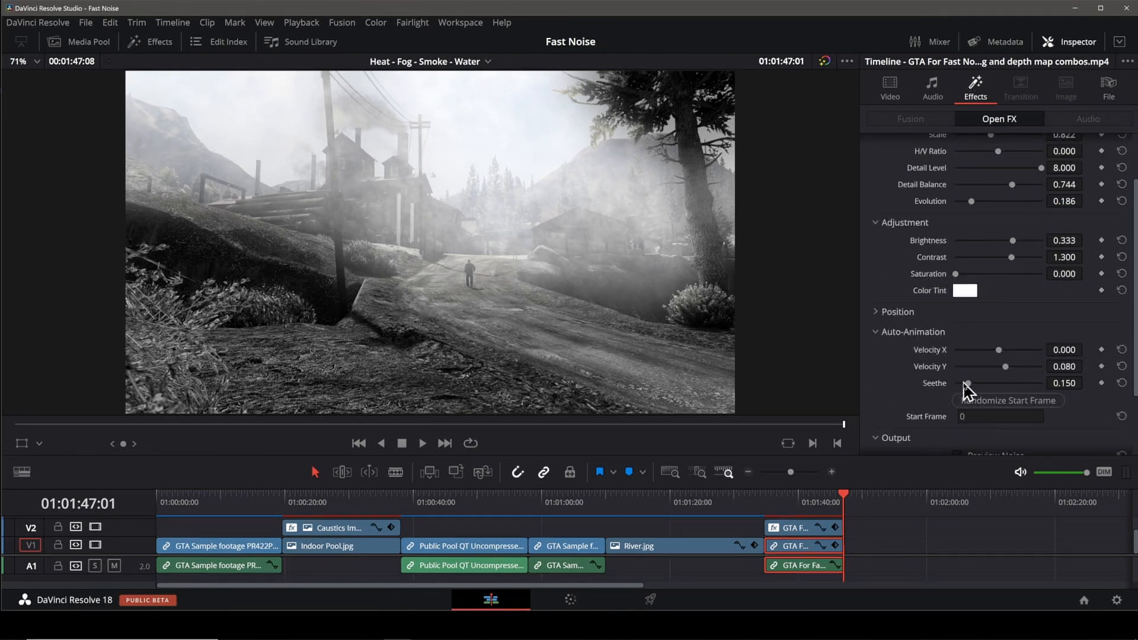
drag(968, 383, 964, 384)
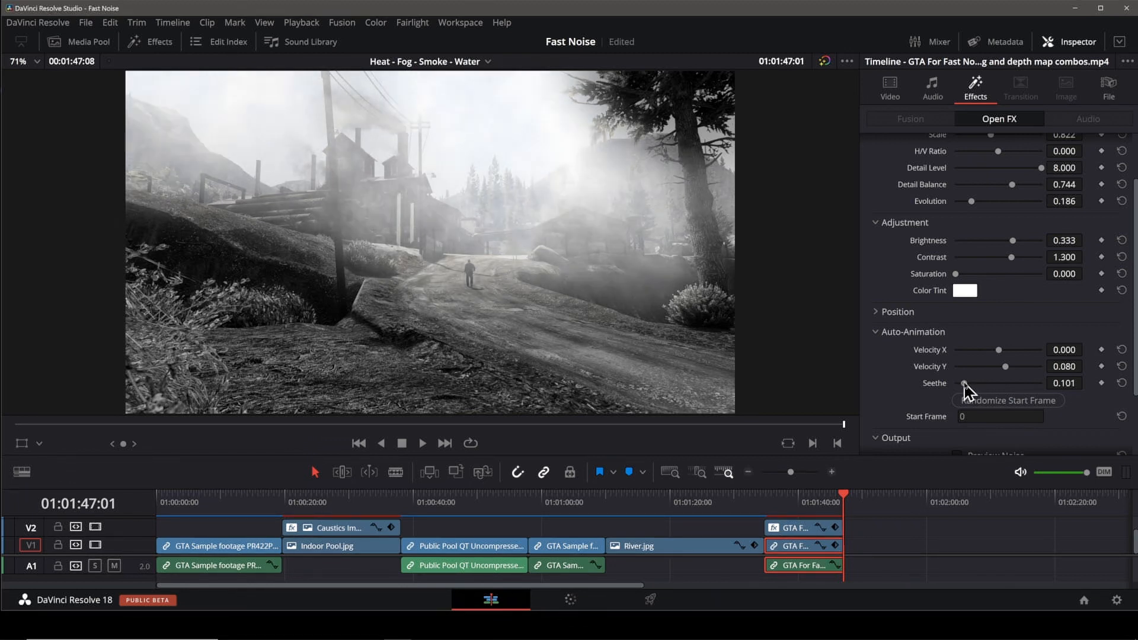
click(1069, 369)
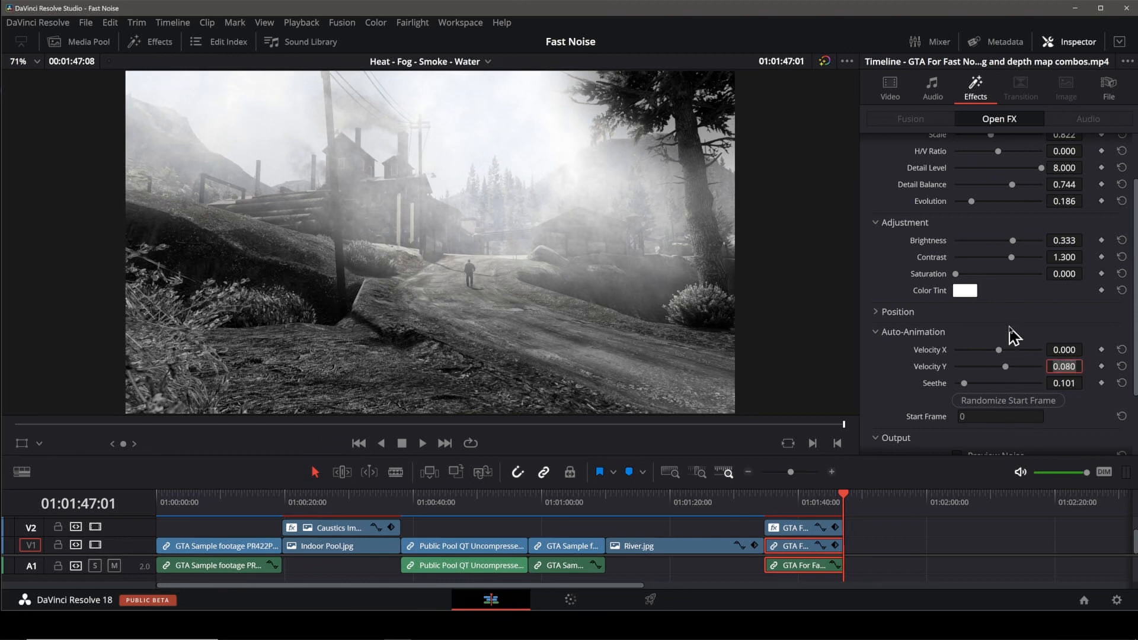
text(0)
click(1065, 350)
text(.0)
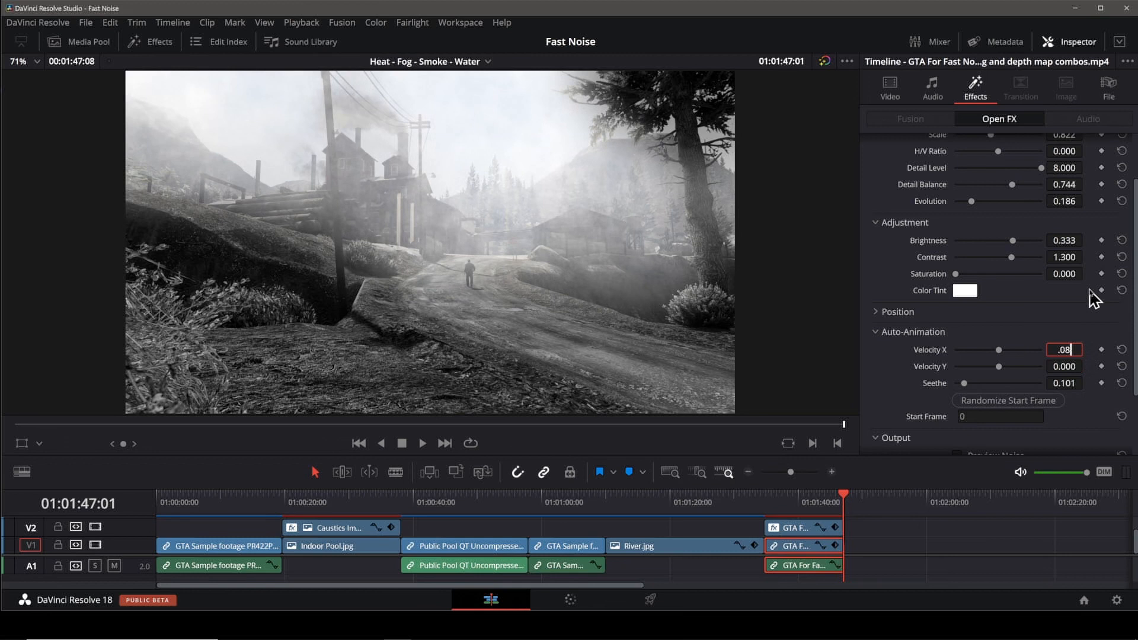
key(Return)
scroll(1017, 314, up, 2)
drag(1014, 308, 1021, 309)
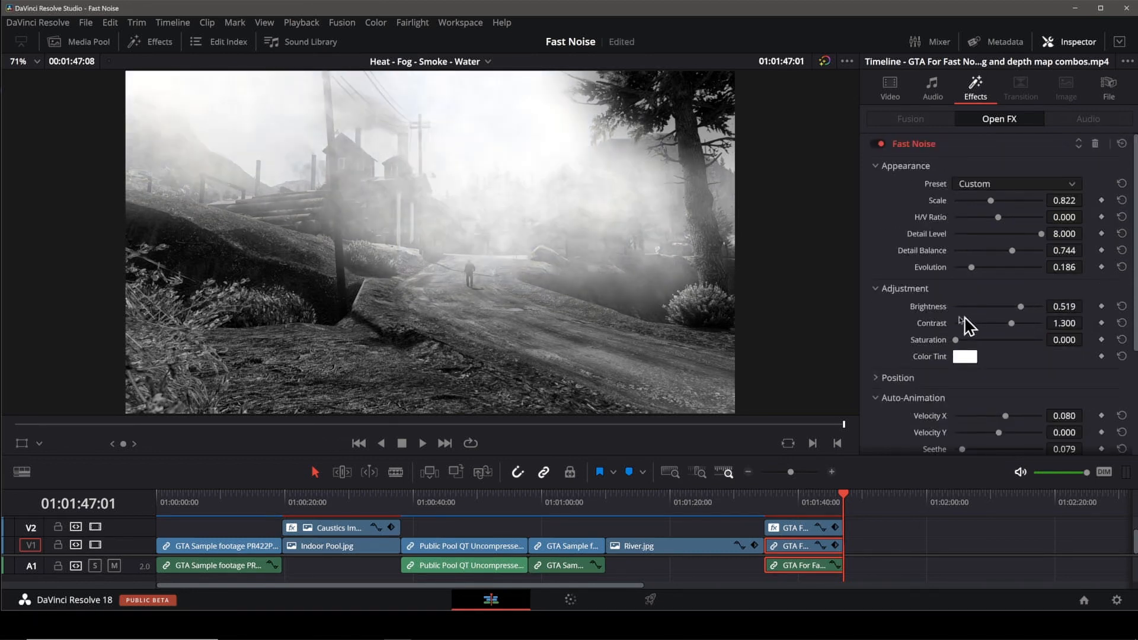
- Play the factory clip repeatedly from its first frame to check the drifting fog
key(Up)
key(space)
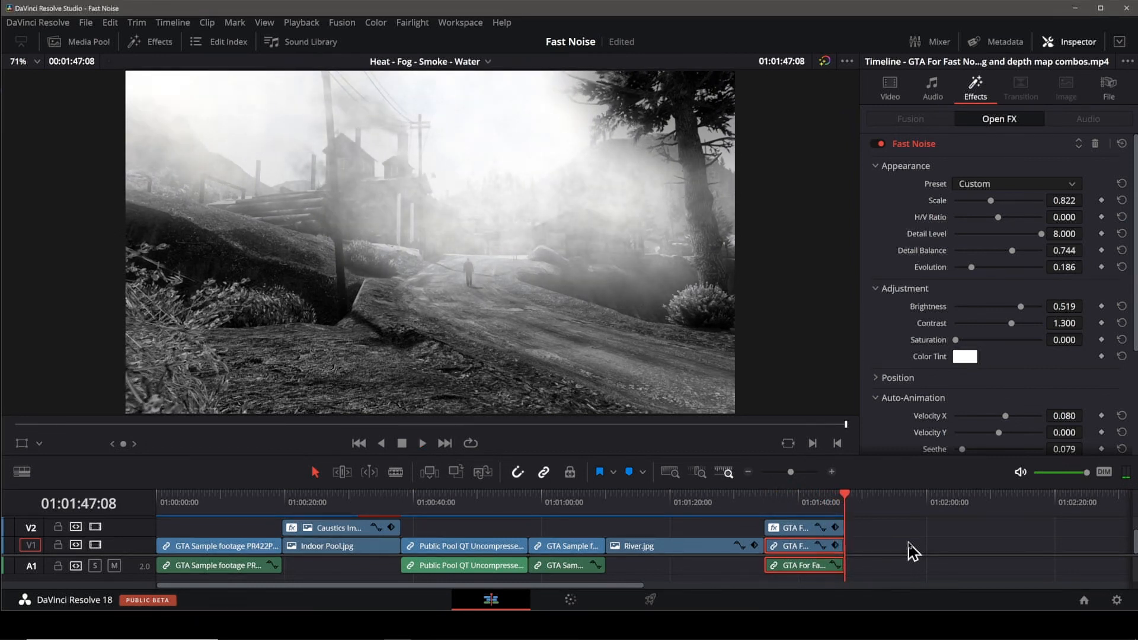
key(Up)
key(space)
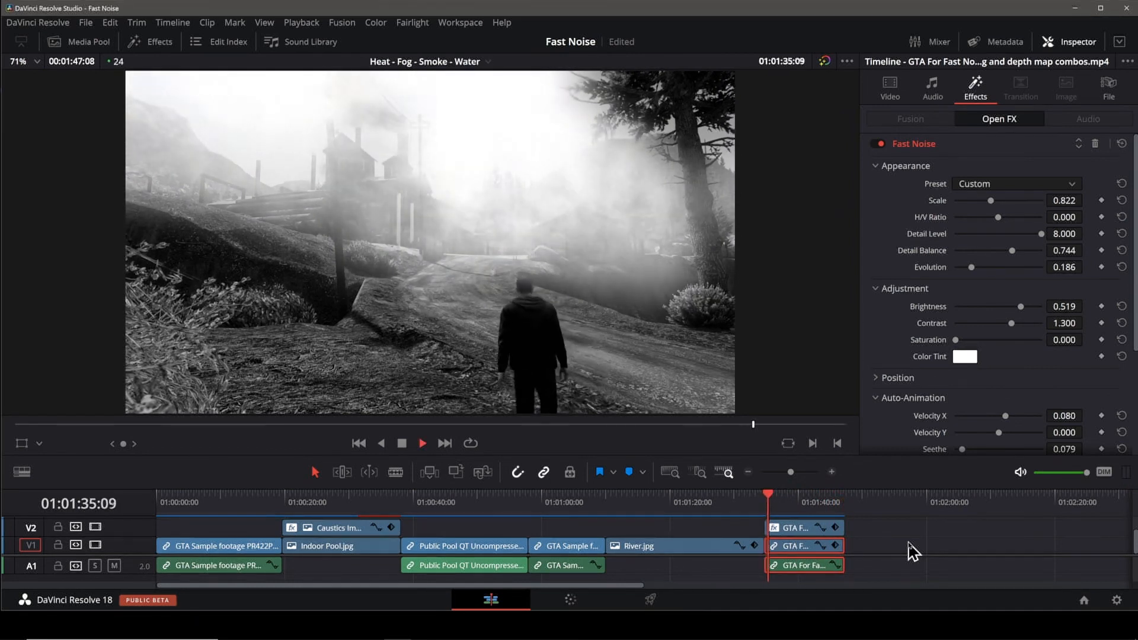